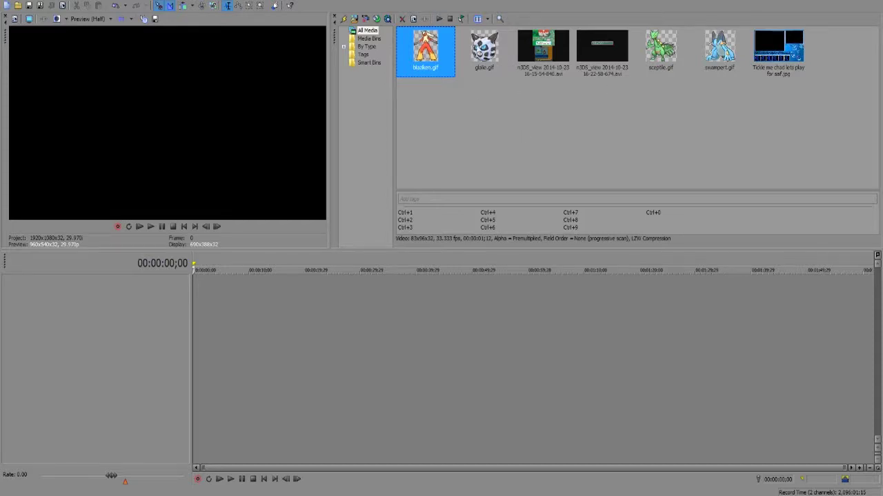
left_click_drag(411, 73, 850, 26)
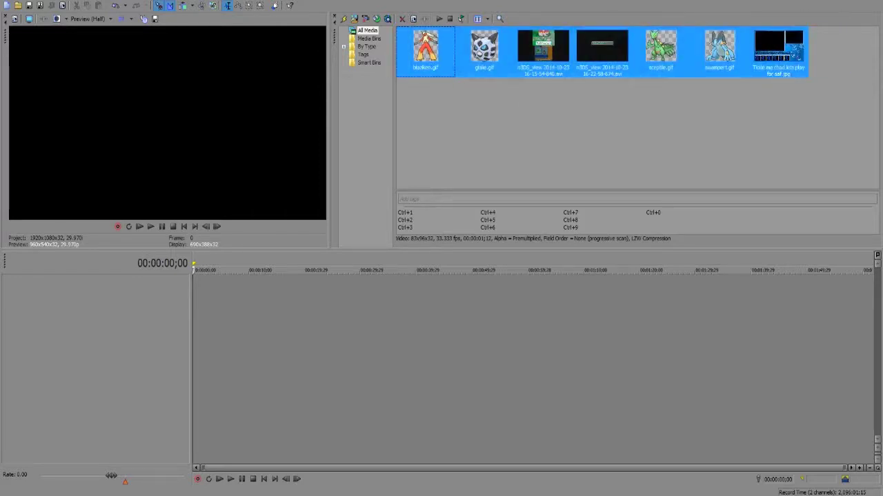
left_click(617, 122)
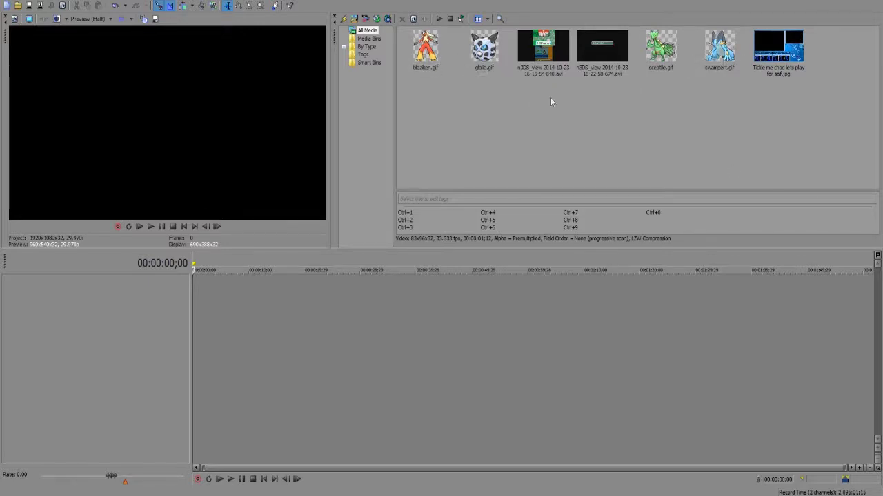
left_click(544, 55)
left_click(597, 49, "ctrl")
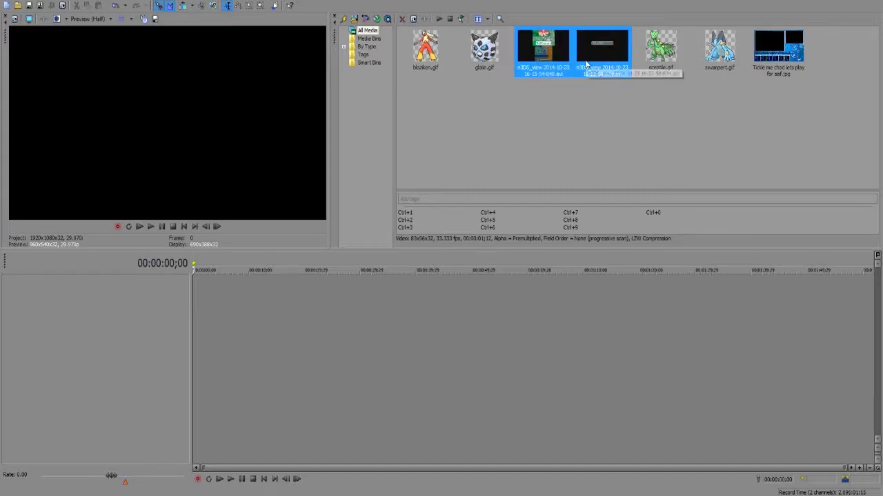
left_click(780, 43)
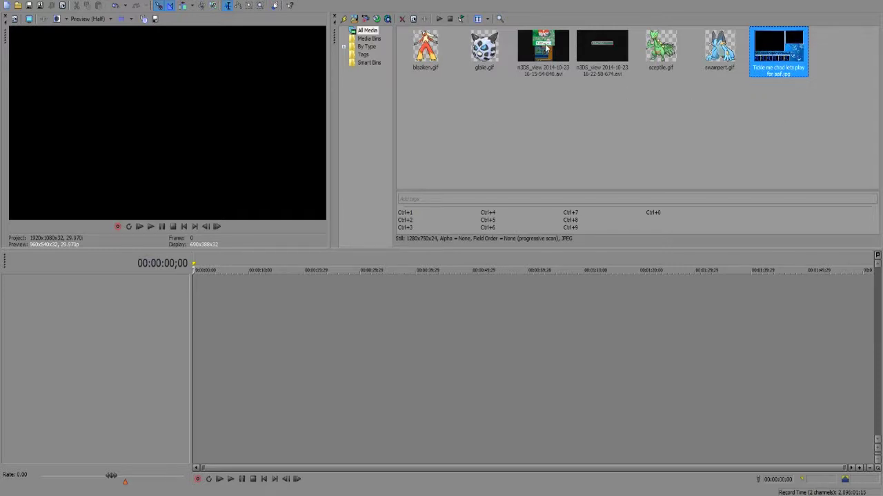
Step: Place the two n3DS_view gameplay clips back to back on the timeline, starting at 00:00:00;00
left_click_drag(544, 47, 595, 101)
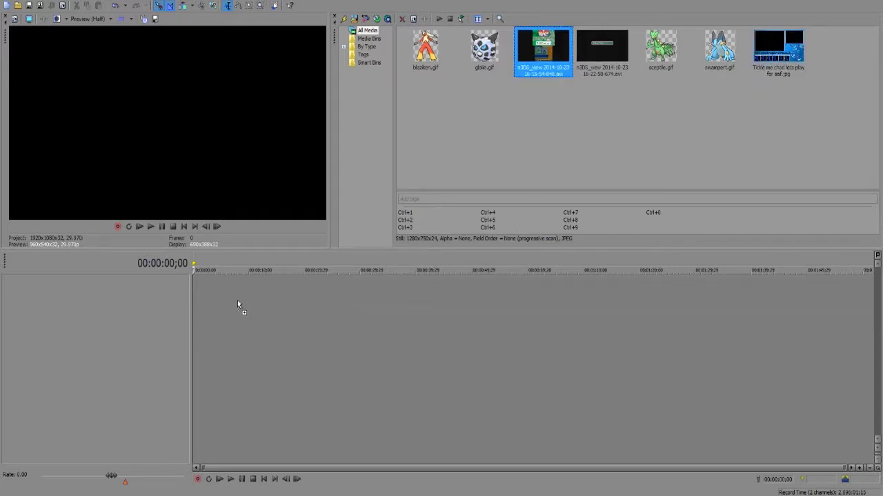
left_click_drag(200, 295, 195, 295)
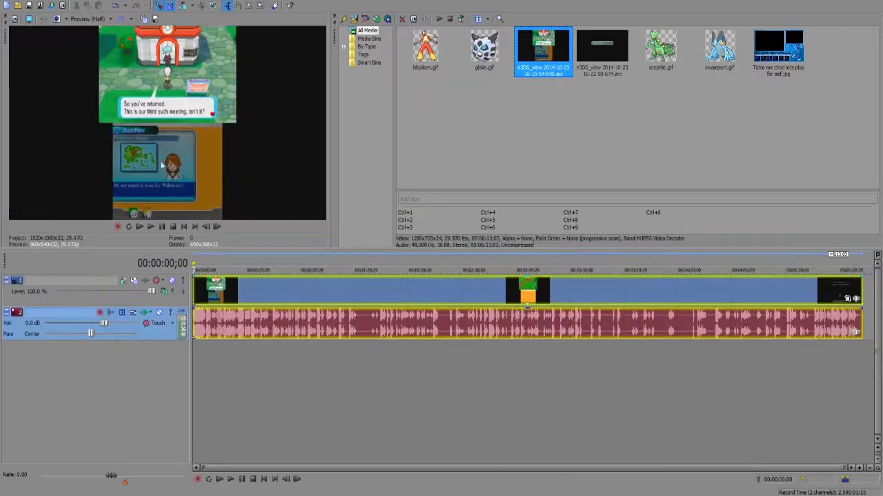
left_click(611, 51)
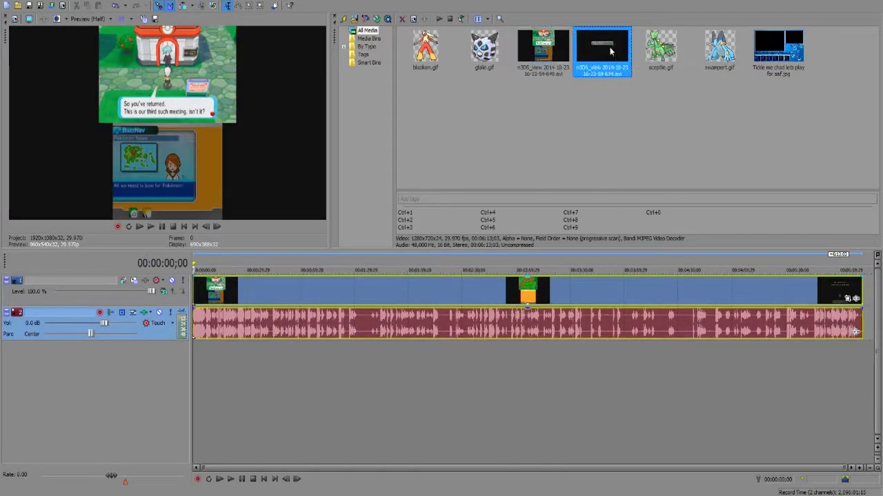
left_click_drag(786, 369, 832, 293)
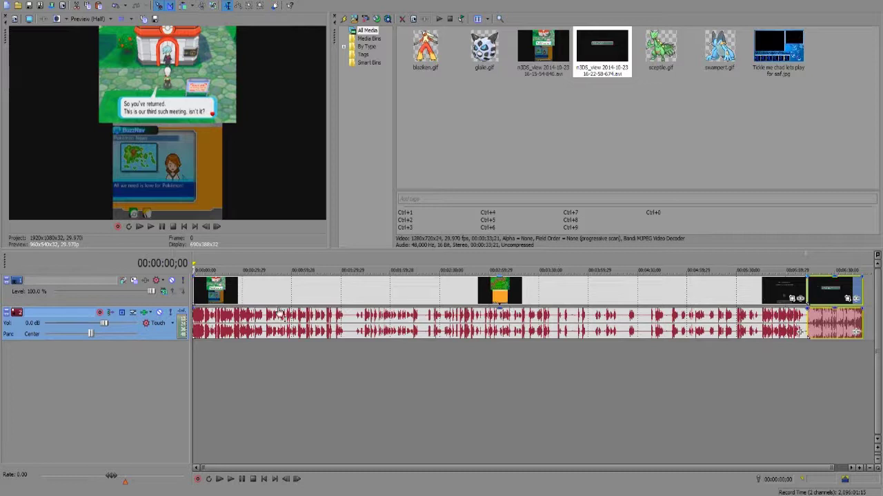
Step: Preview the first few seconds of the gameplay sequence, then return the playhead to the start
left_click(261, 292)
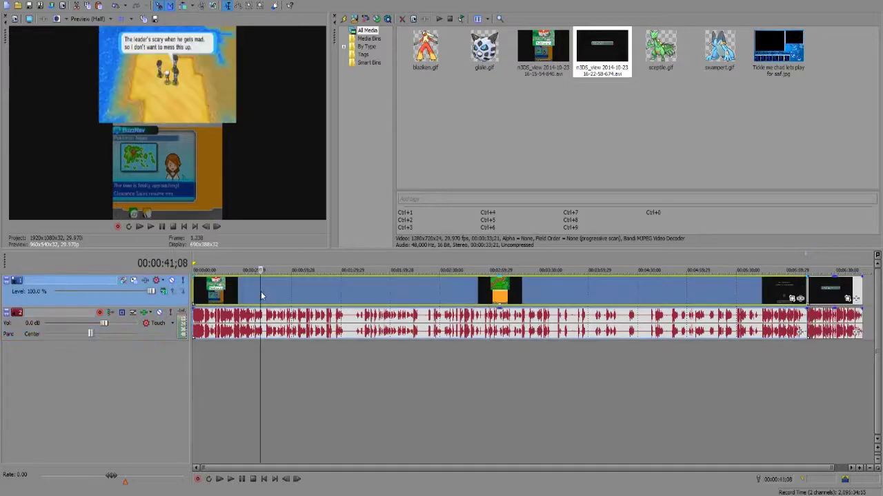
left_click(288, 330)
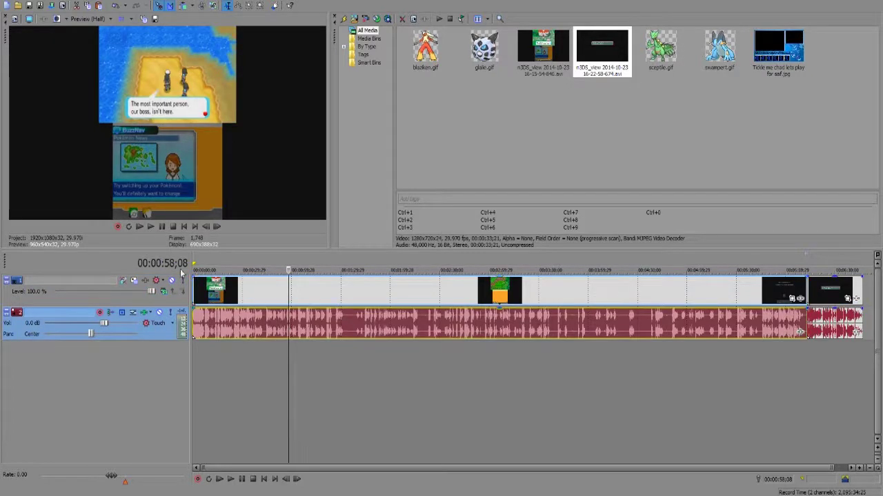
left_click(184, 228)
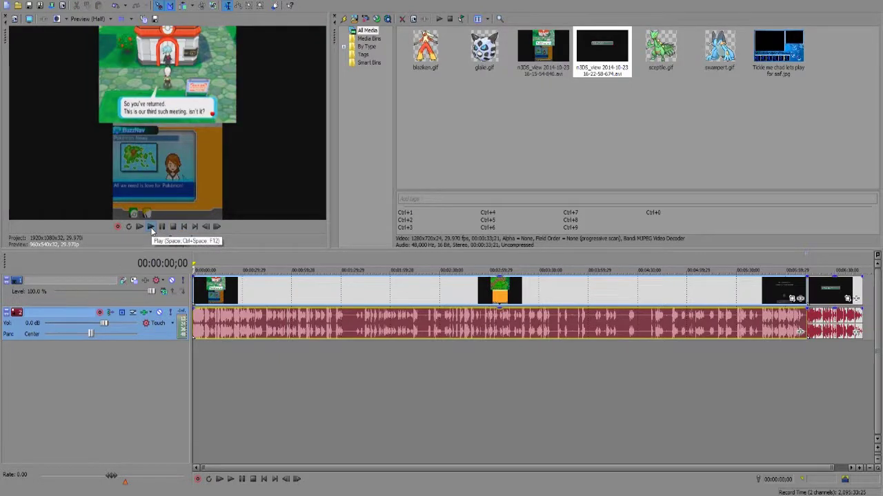
left_click(151, 227)
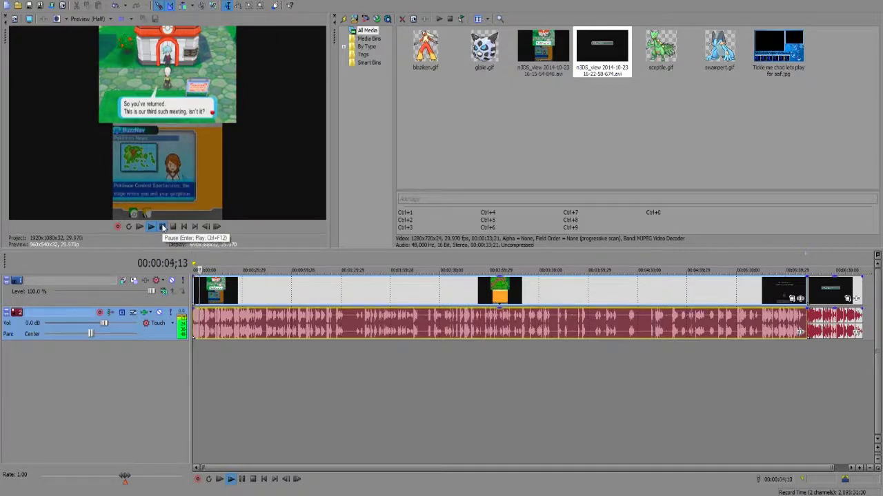
left_click(163, 228)
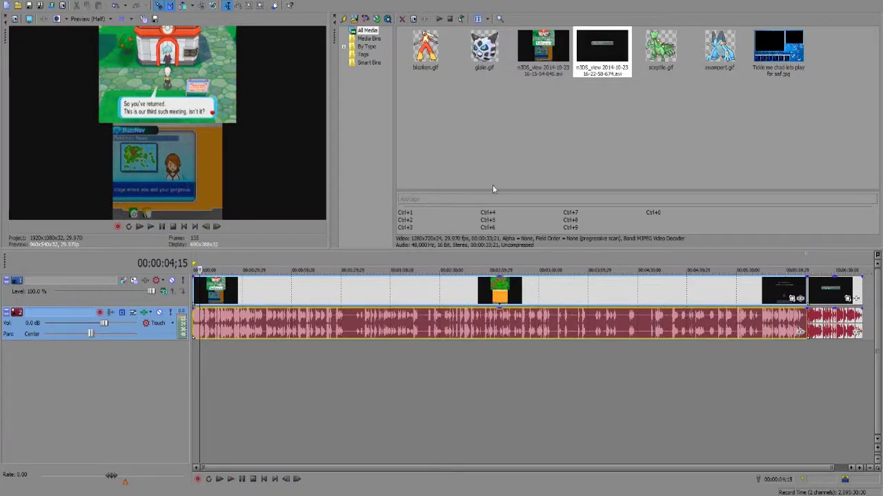
left_click(186, 228)
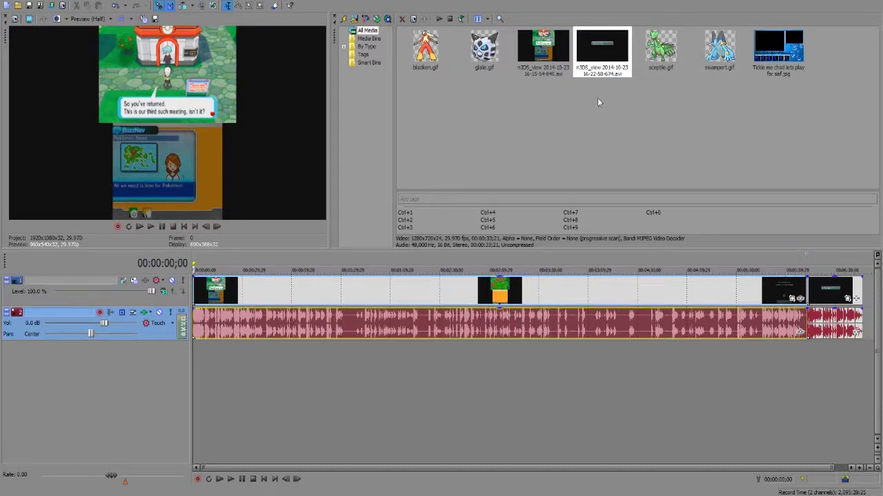
Step: Add the Tickle me chad lets play JPG on a new track beneath the audio and extend it to the end of the gameplay clips
left_click_drag(766, 61, 831, 48)
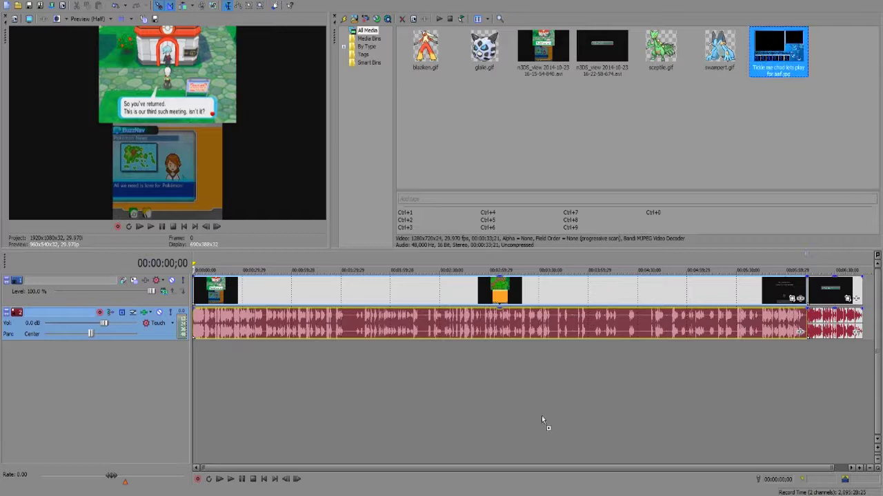
left_click_drag(203, 364, 859, 348)
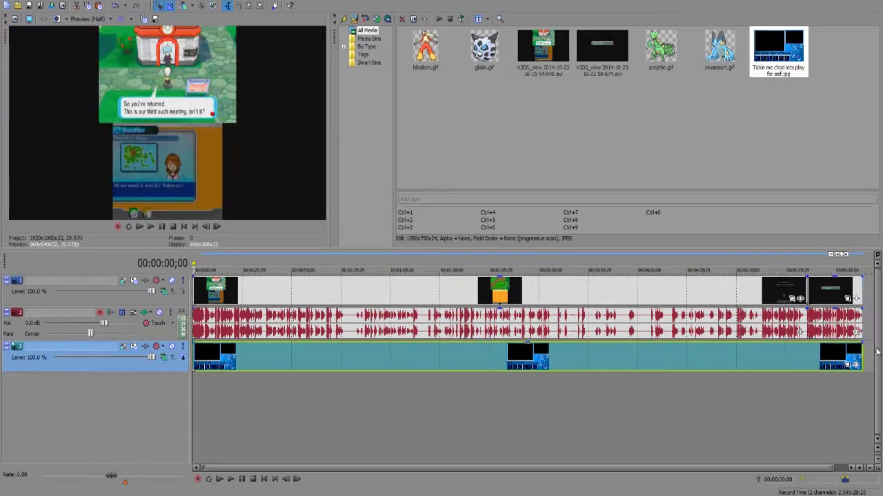
left_click(861, 354)
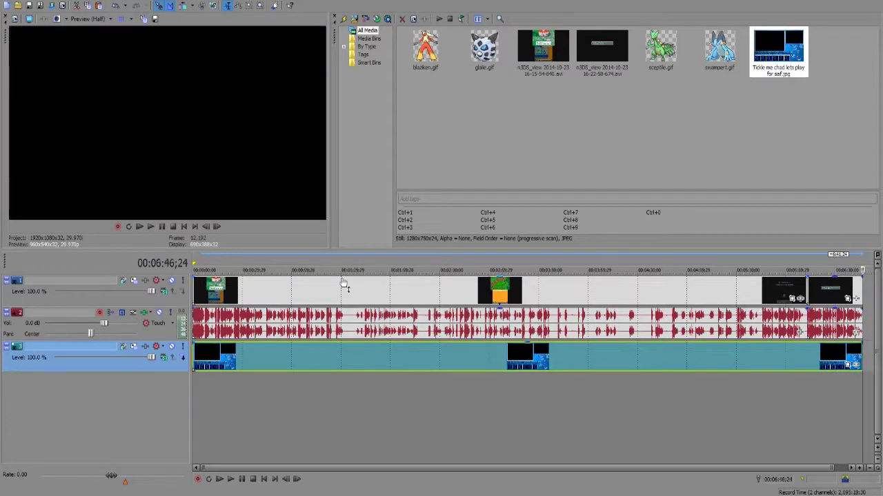
Step: Insert an empty video track above the gameplay video track
right_click(163, 302)
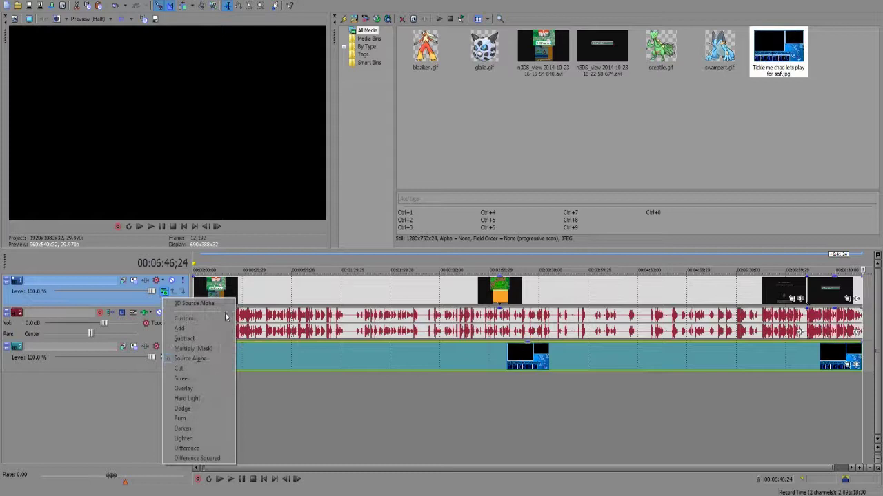
left_click(149, 302)
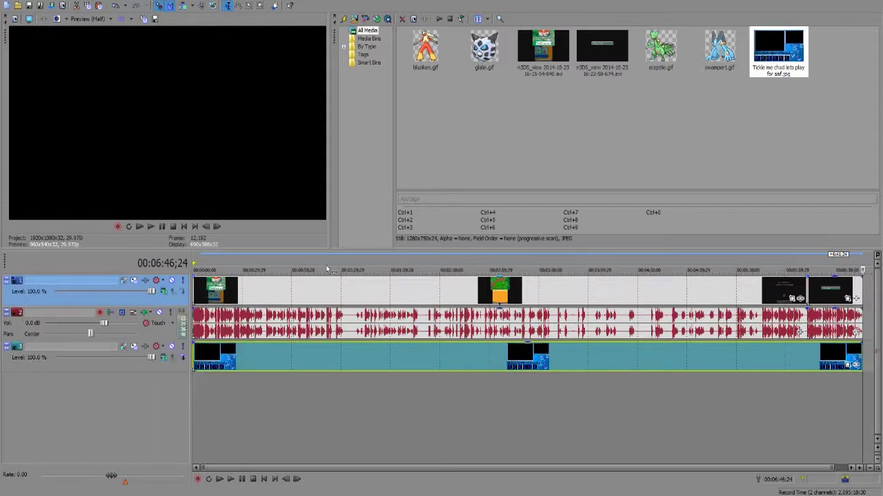
left_click(401, 283)
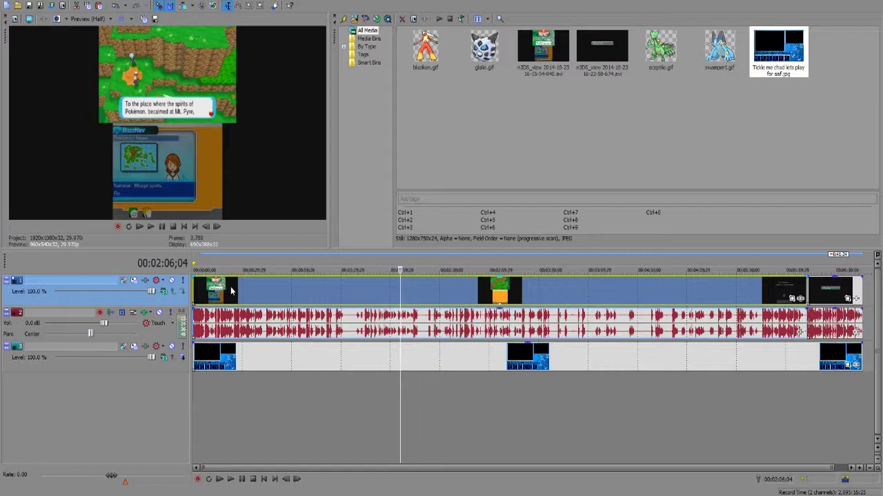
key("ctrl+shift+q")
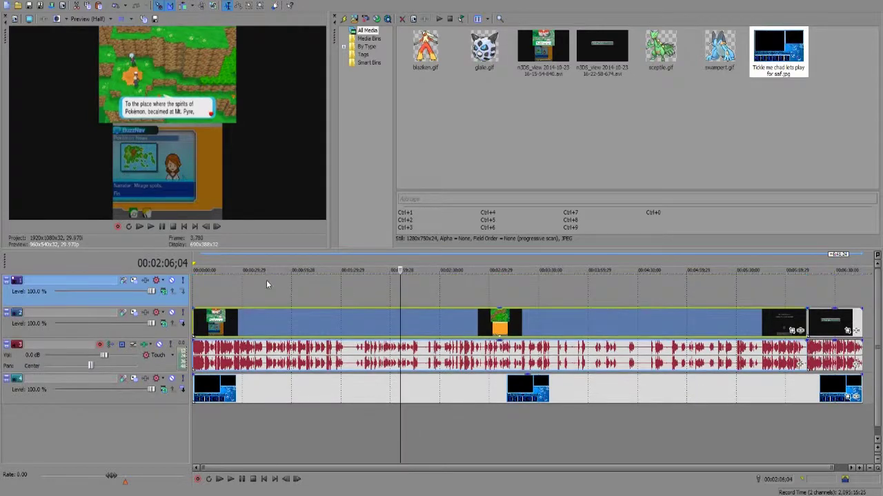
left_click(206, 289)
Step: Turn off Maintain Aspect Ratio for both gameplay video events
left_click(301, 323)
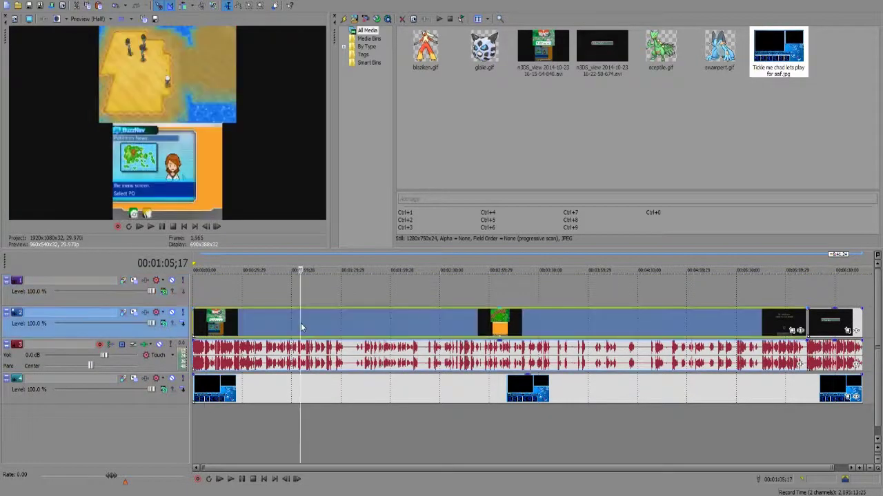
right_click(301, 323)
mouse_move(325, 240)
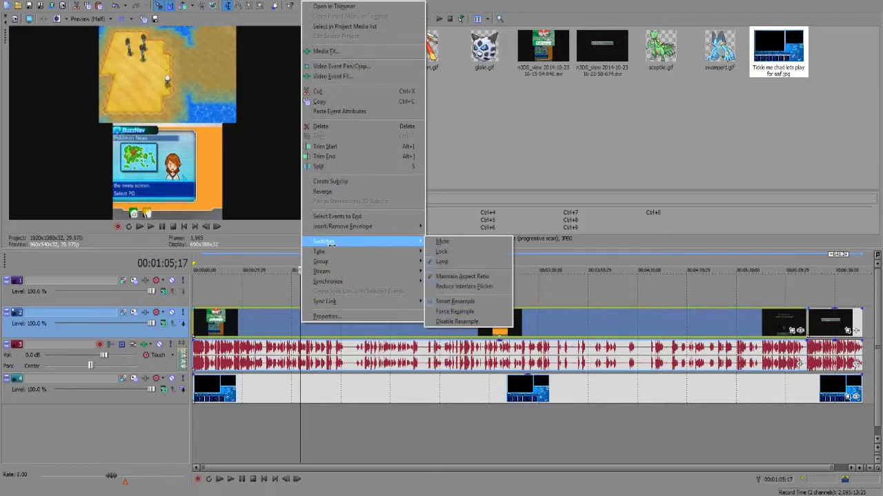
left_click(481, 276)
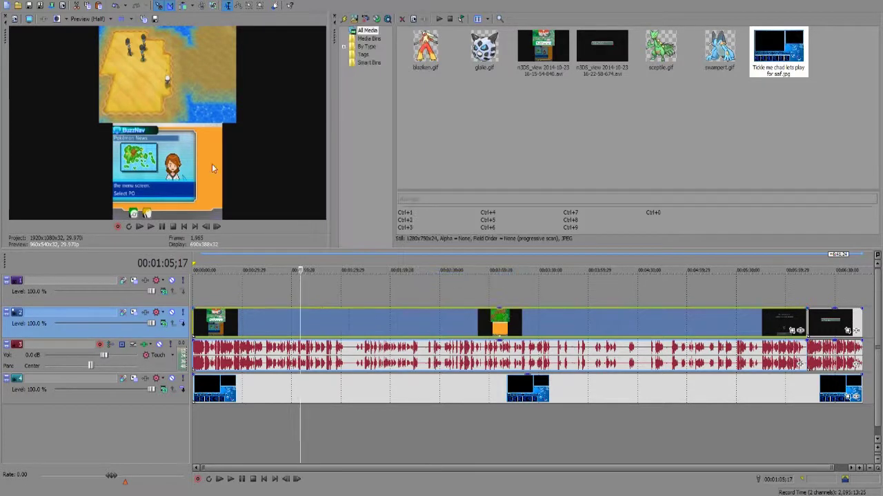
left_click(839, 321)
right_click(838, 321)
mouse_move(779, 235)
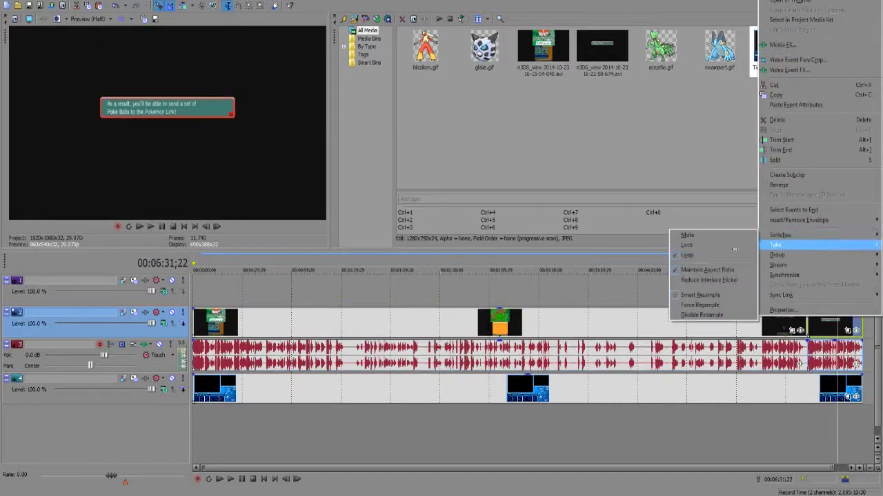
left_click(697, 270)
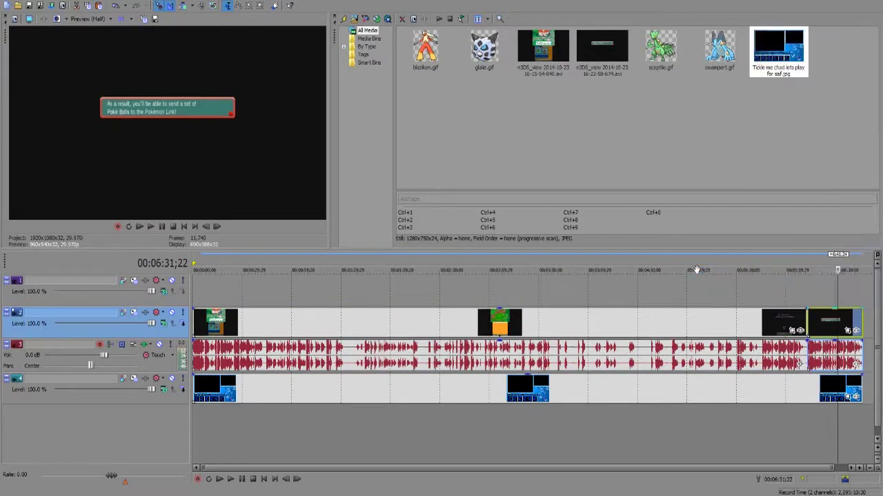
Step: Set both gameplay video events to Disable Resample
left_click(693, 312)
right_click(693, 312)
mouse_move(723, 244)
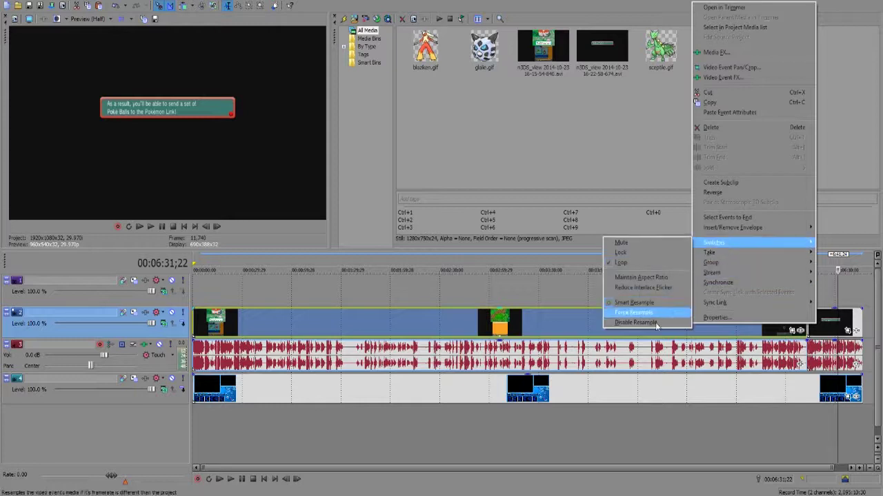
left_click(624, 324)
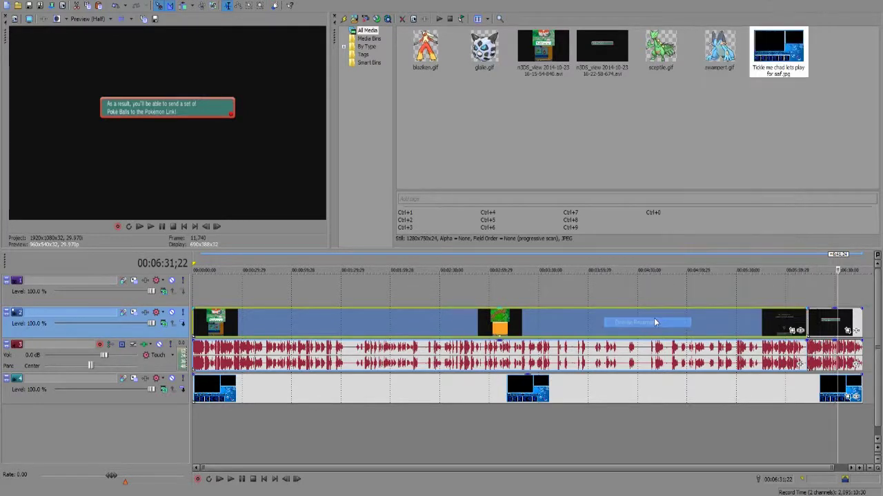
left_click(826, 325)
right_click(826, 326)
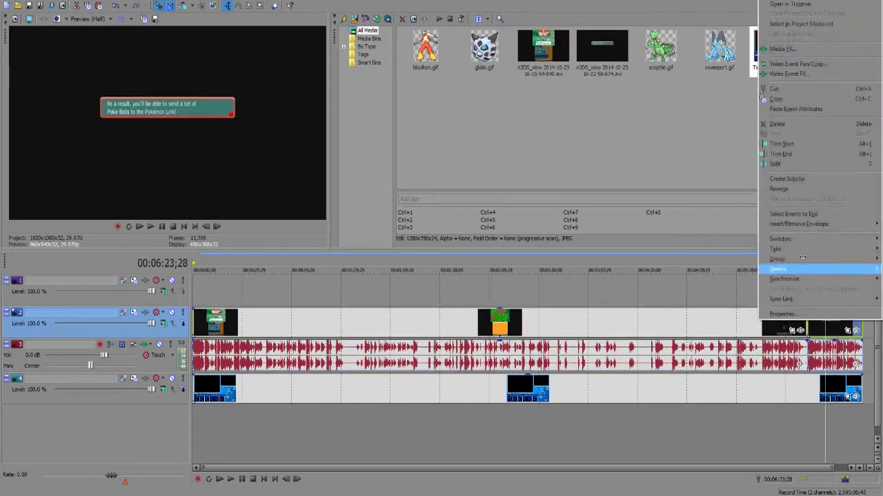
mouse_move(780, 239)
left_click(684, 320)
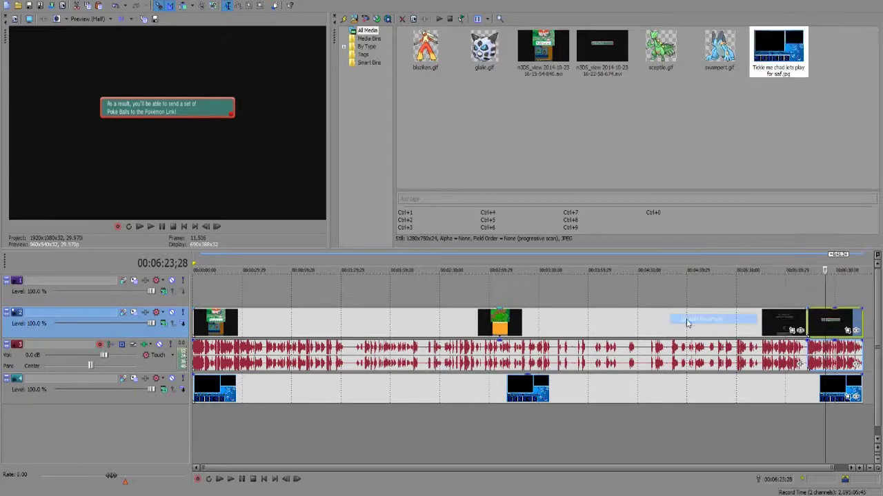
right_click(317, 321)
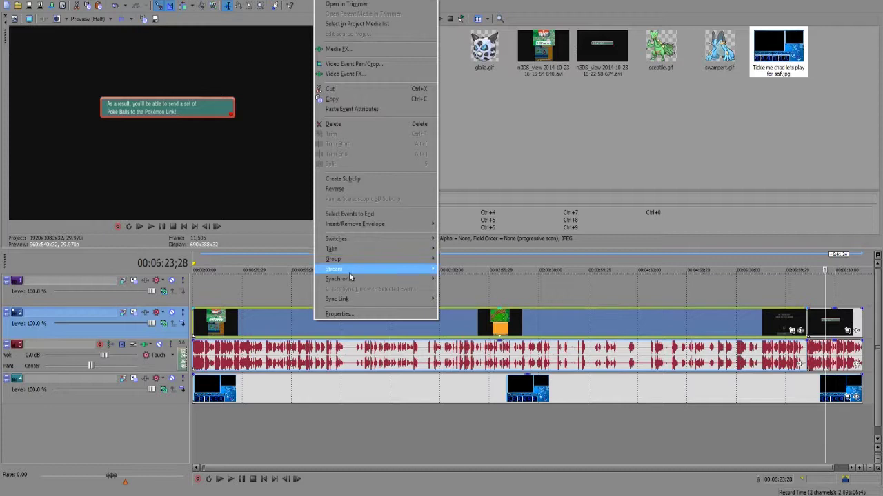
mouse_move(338, 262)
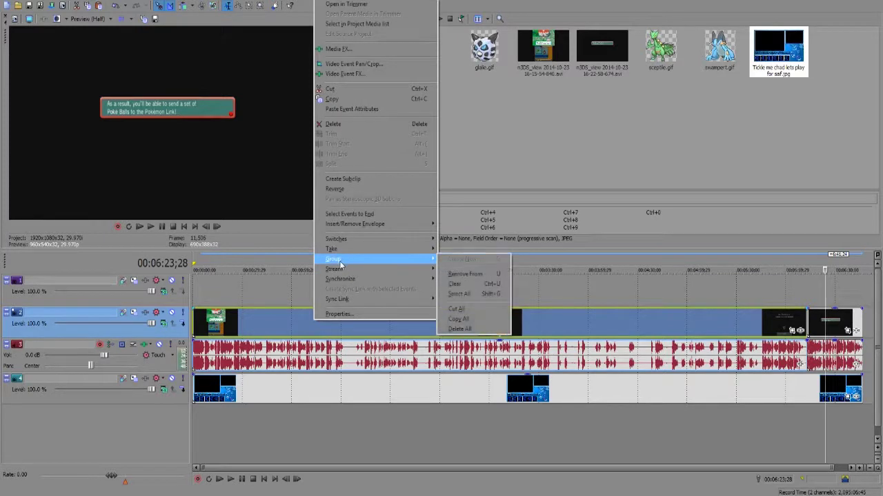
left_click(388, 324)
left_click(387, 325)
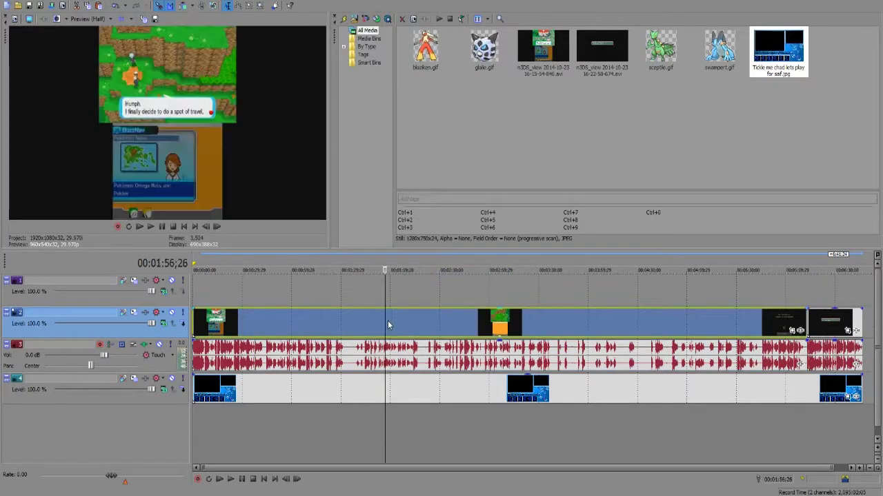
left_click(428, 355)
left_click(400, 332)
left_click(407, 354)
left_click(366, 325)
left_click(408, 364)
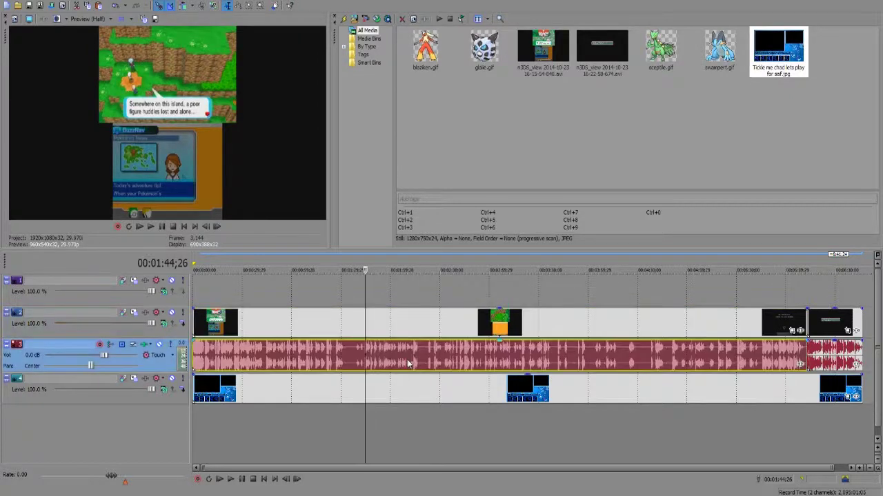
left_click(407, 329)
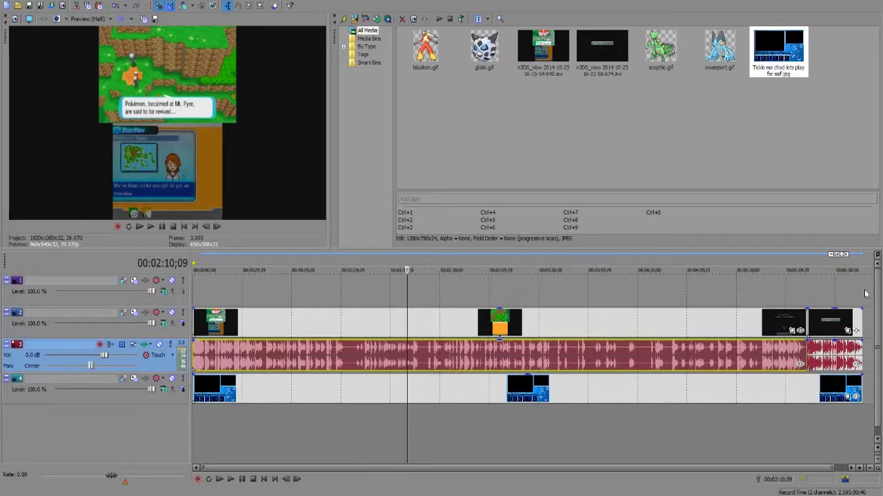
Step: Set the second gameplay video event to Disable Resample
right_click(831, 319)
mouse_move(785, 247)
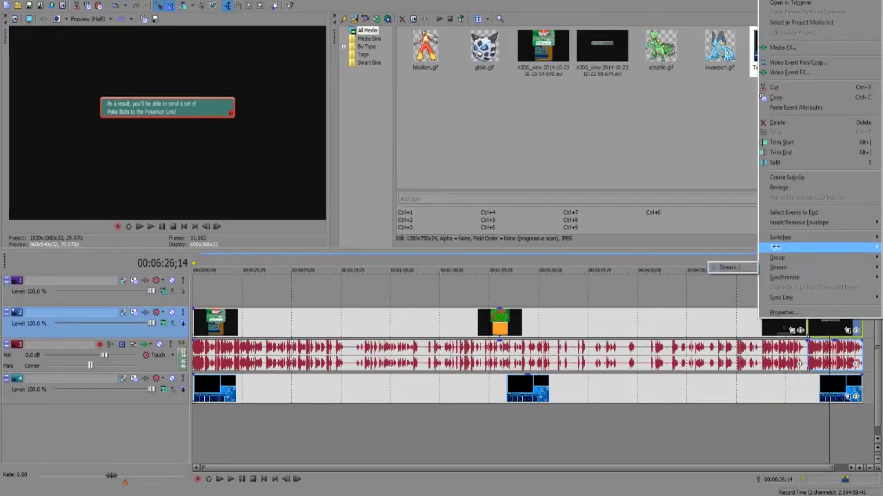
left_click(704, 273)
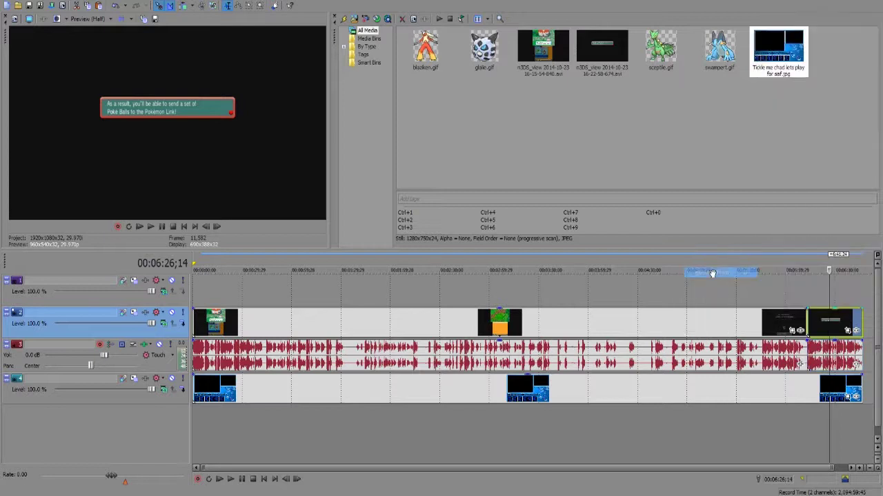
left_click_drag(487, 319, 497, 316)
key("ctrl+z")
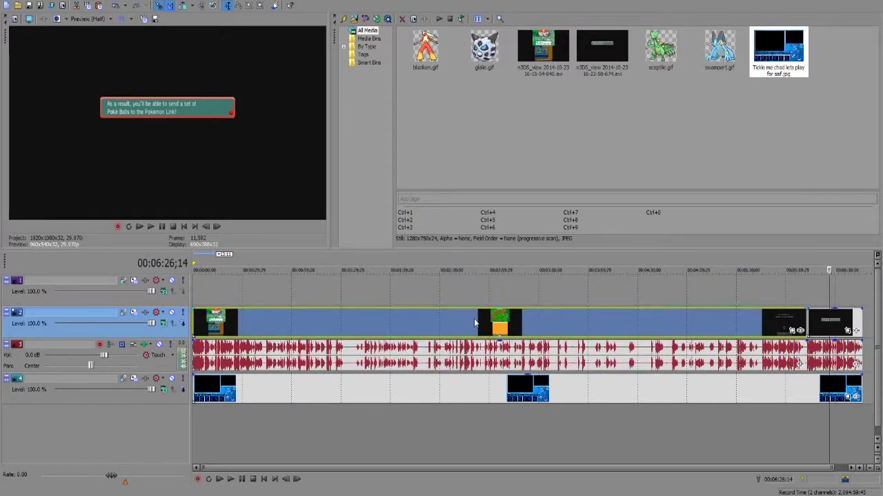
Step: Copy the first gameplay video event and paste it at the start of the empty upper video track
left_click(327, 329)
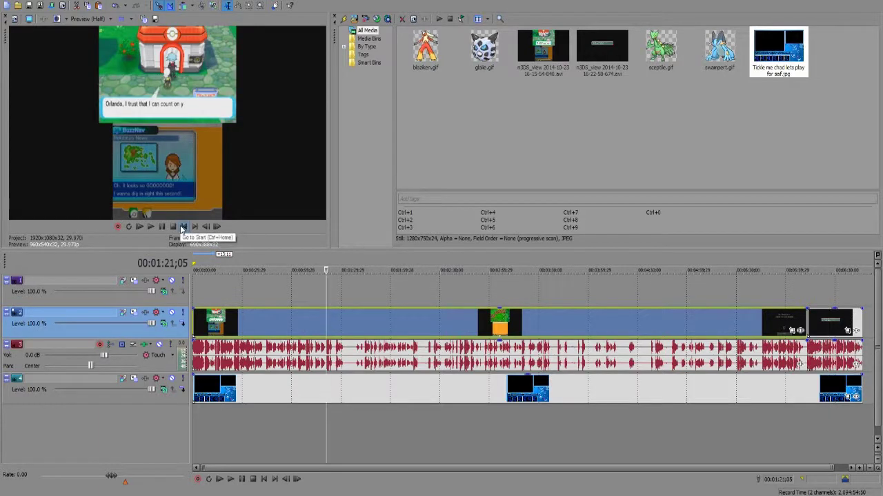
left_click(184, 229)
right_click(237, 335)
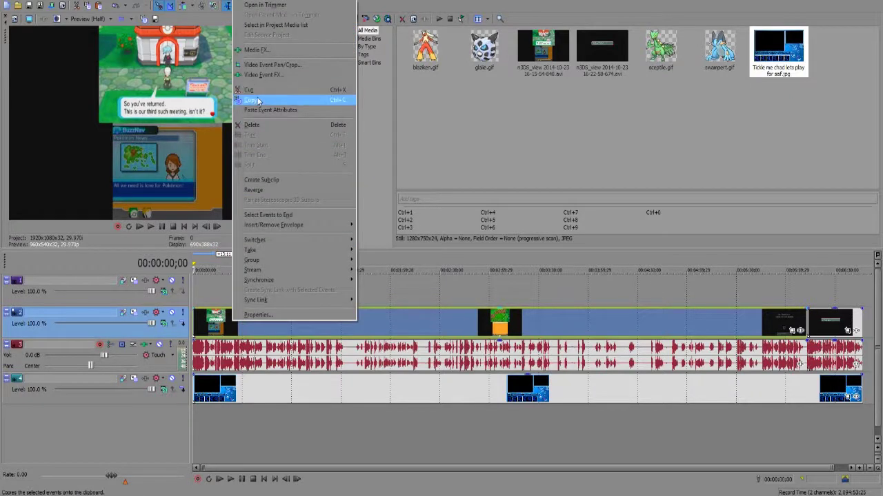
left_click(257, 100)
left_click(230, 291)
right_click(230, 291)
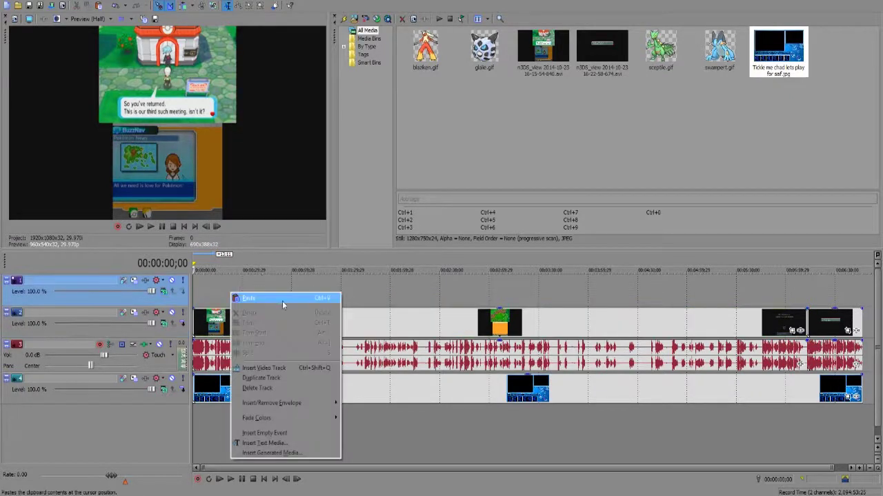
left_click(279, 298)
Step: Copy the second gameplay video event and paste it directly after the first one on the upper video track
left_click(831, 322)
right_click(831, 322)
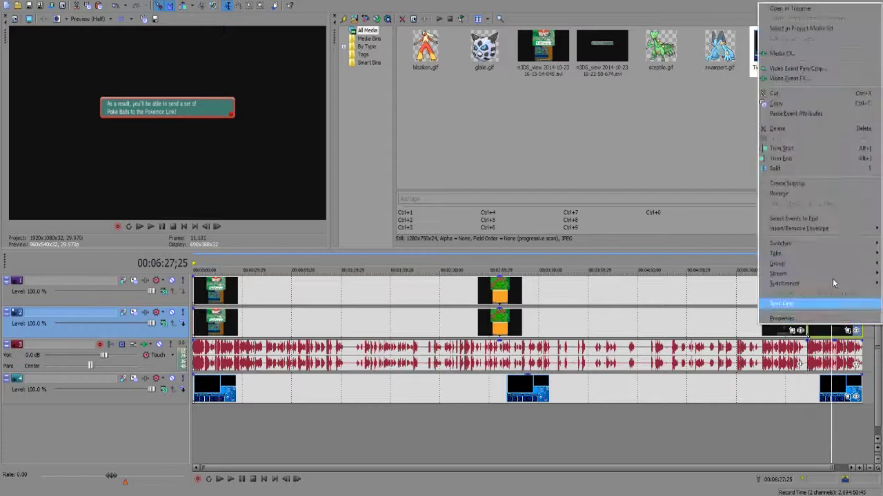
left_click(783, 104)
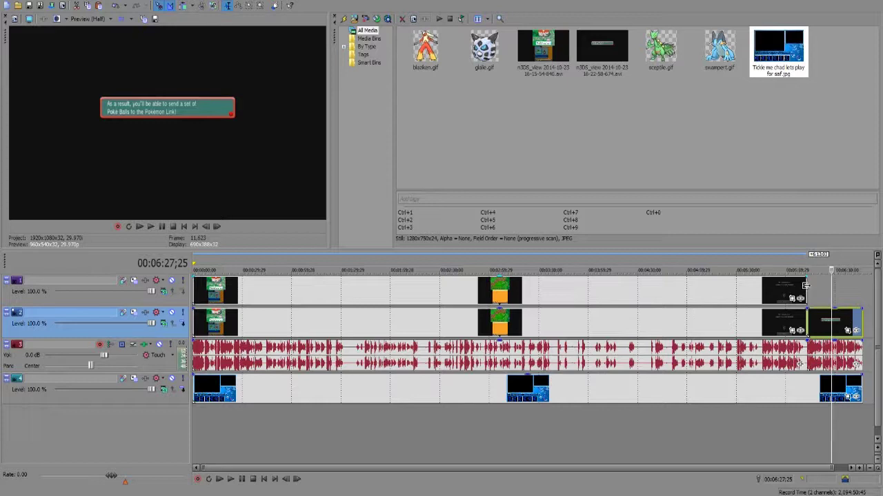
left_click(805, 291)
right_click(805, 291)
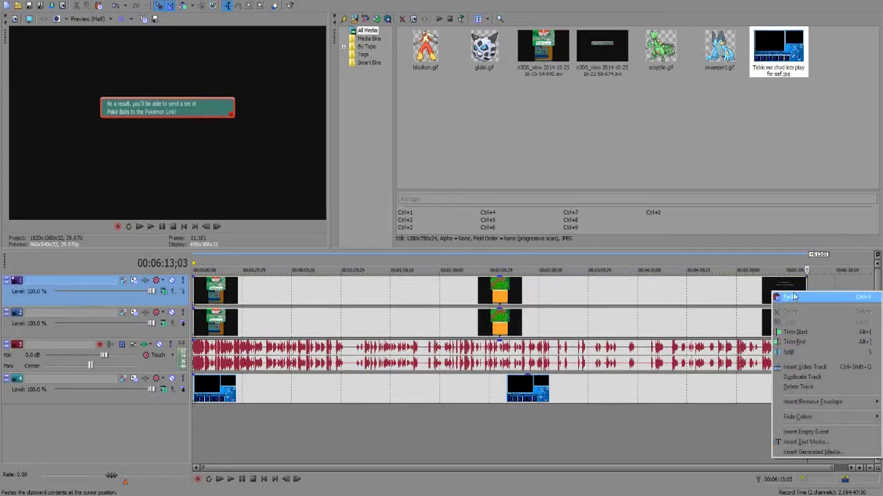
left_click(791, 296)
left_click_drag(820, 292, 818, 294)
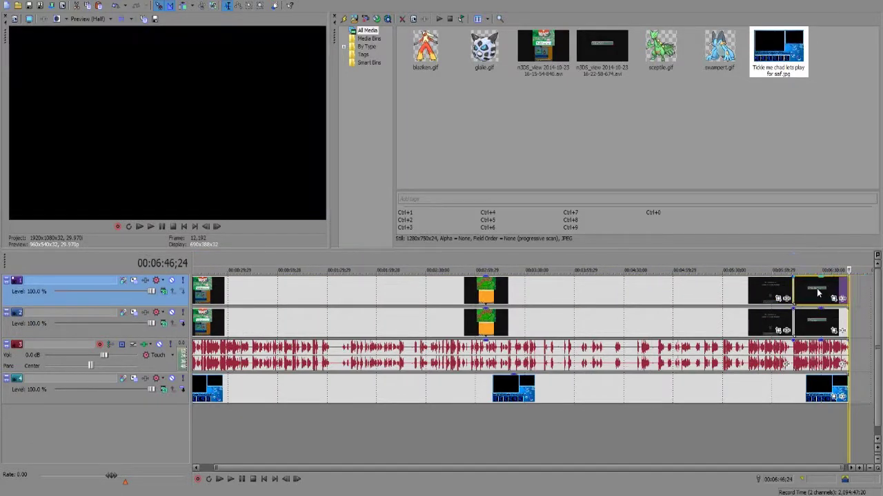
Step: Crop the first gameplay event on the upper video track with the ORAS TOP Pan/Crop preset
left_click(767, 296)
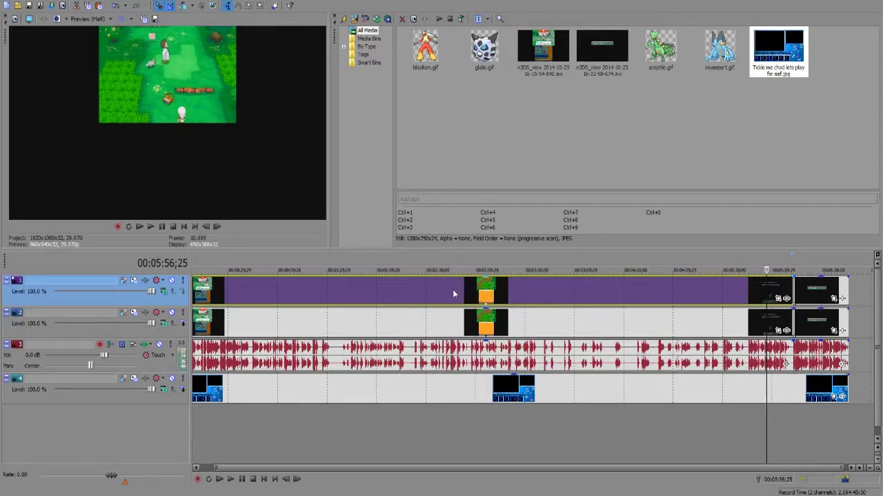
left_click(493, 332)
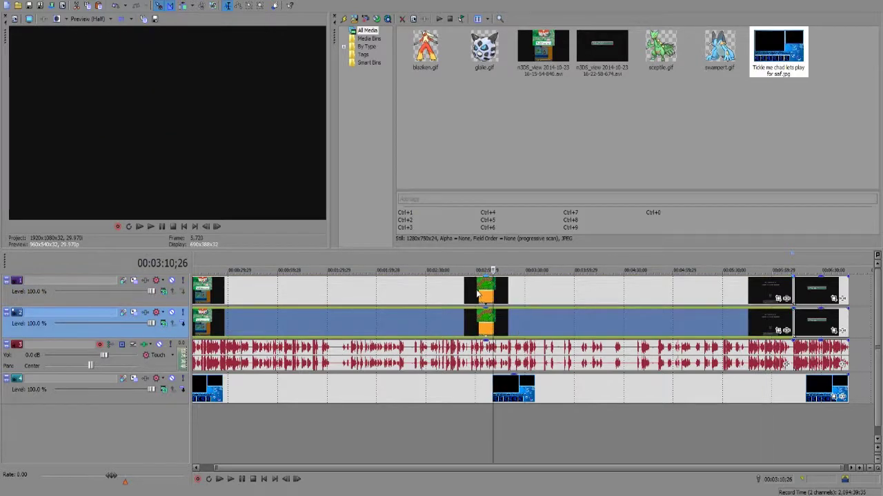
left_click(475, 289)
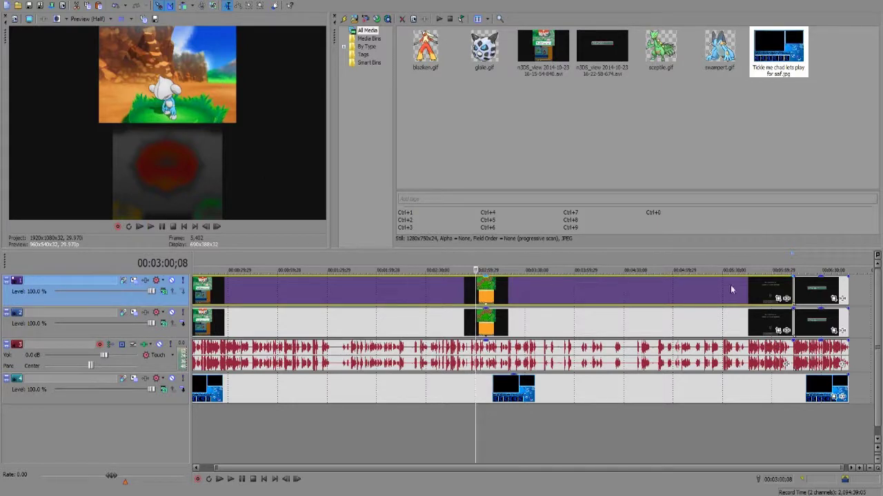
left_click(778, 299)
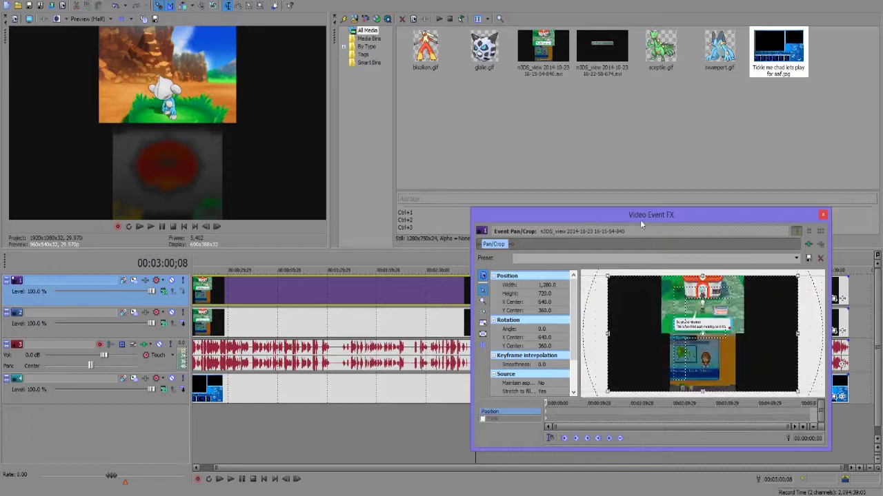
left_click(795, 260)
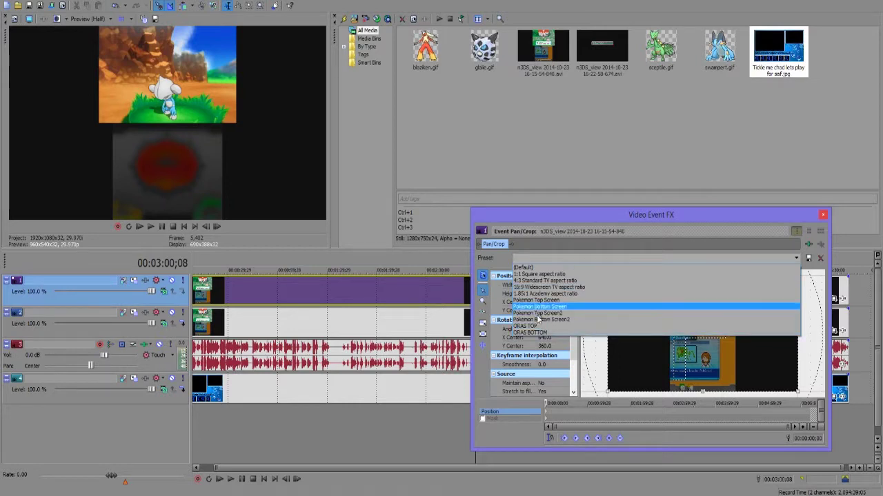
left_click(542, 326)
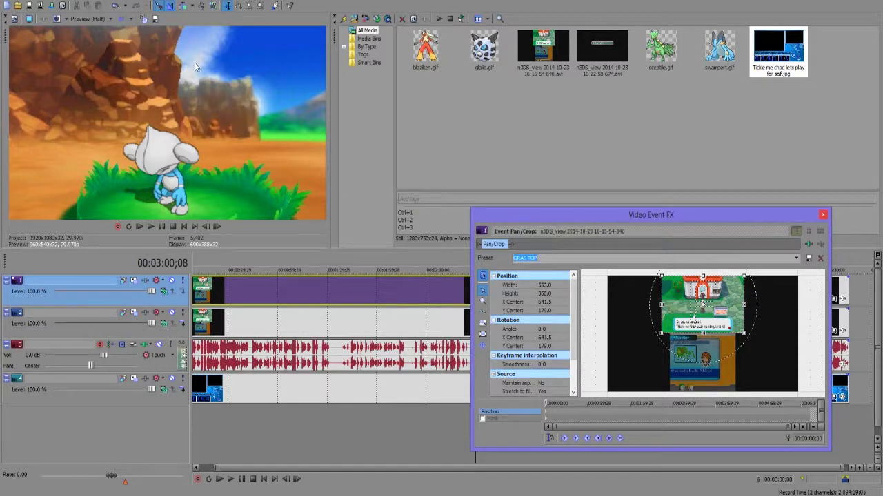
Step: Try the ORAS TOP crop with Maintain Aspect Ratio set to Yes, and set the option back to No
left_click(549, 385)
left_click(549, 390)
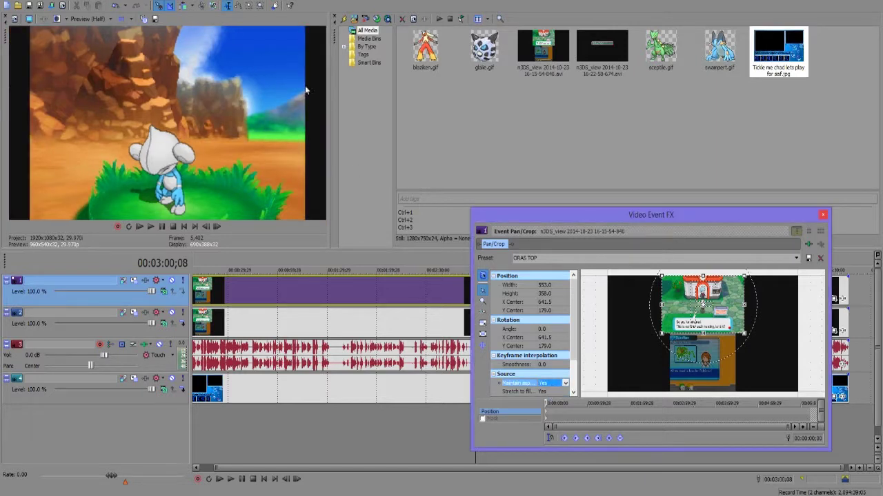
left_click(551, 384)
left_click(550, 398)
left_click(565, 377)
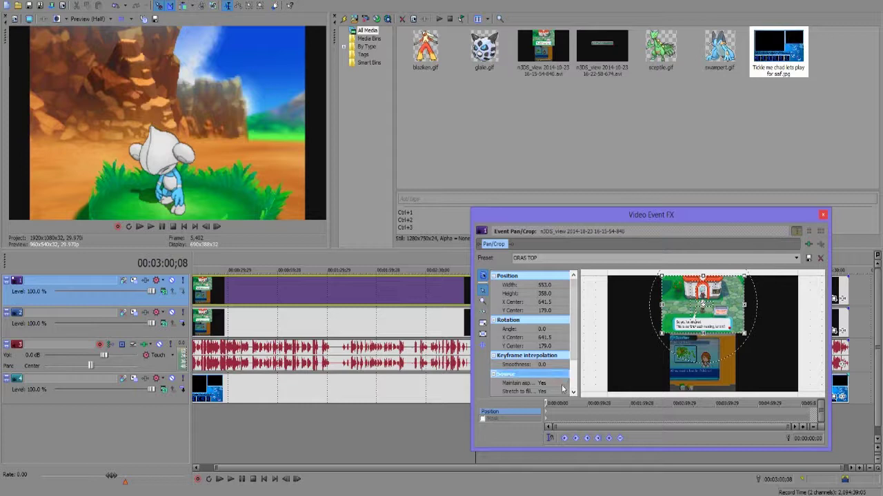
left_click(561, 385)
left_click(555, 402)
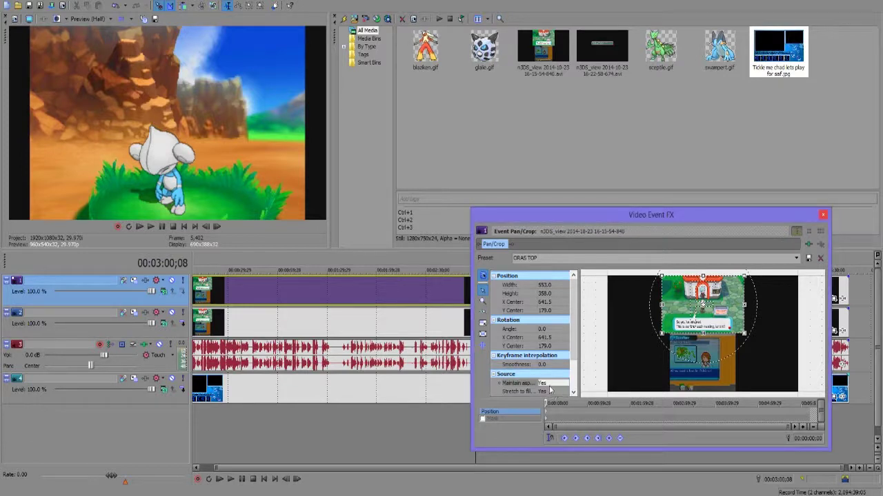
left_click(549, 386)
left_click(544, 395)
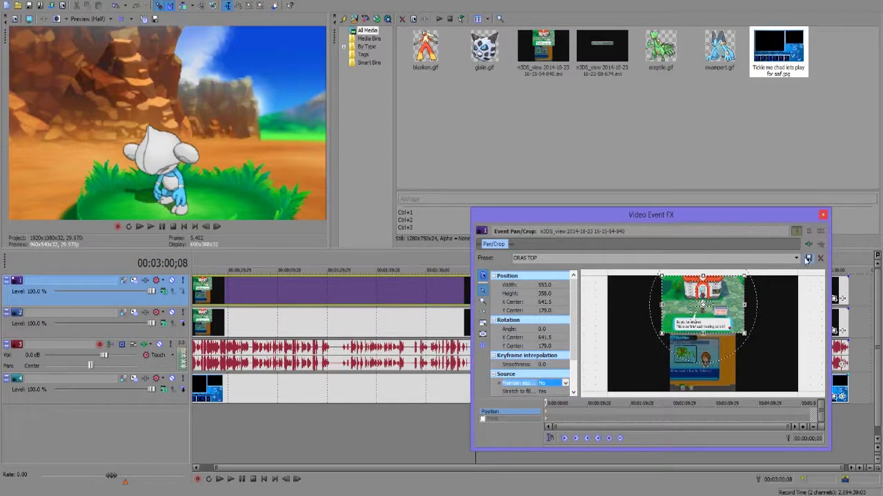
left_click(823, 214)
Step: Crop the second gameplay event on the upper video track with the ORAS TOP Pan/Crop preset
left_click(821, 296)
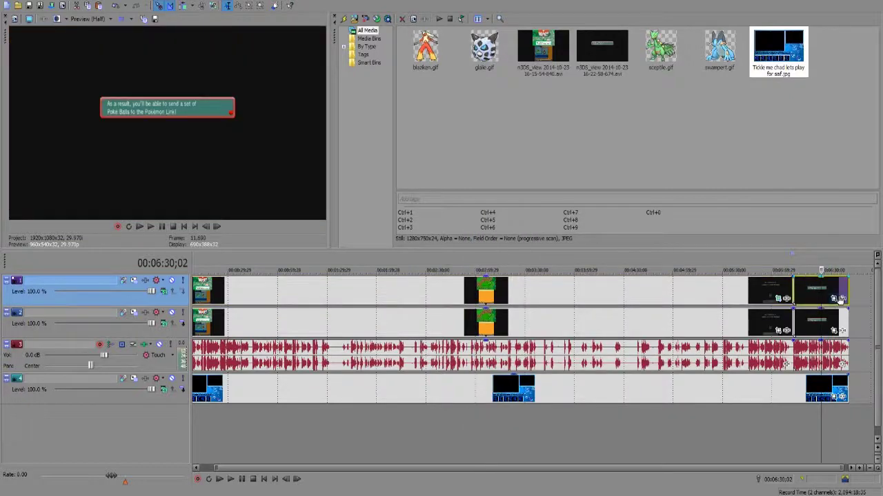
left_click(834, 298)
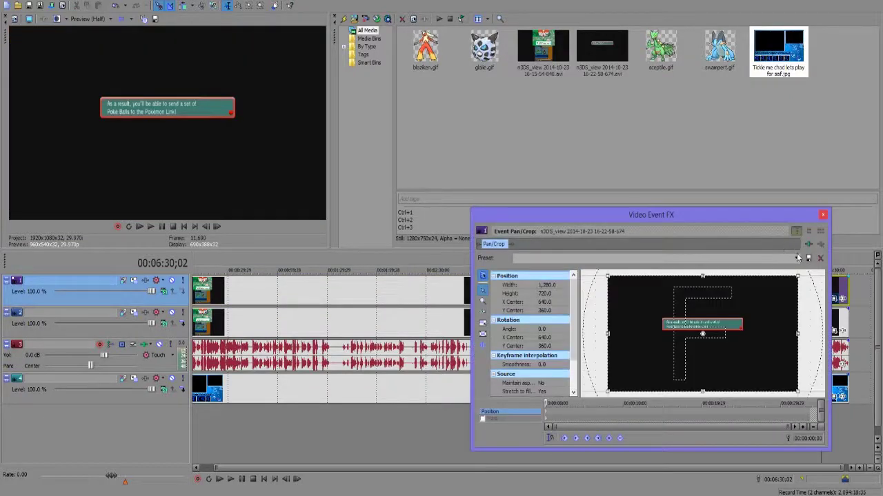
left_click(797, 258)
left_click(536, 327)
mouse_move(576, 309)
left_mouse_down()
mouse_move(582, 359)
mouse_move(579, 295)
left_mouse_up()
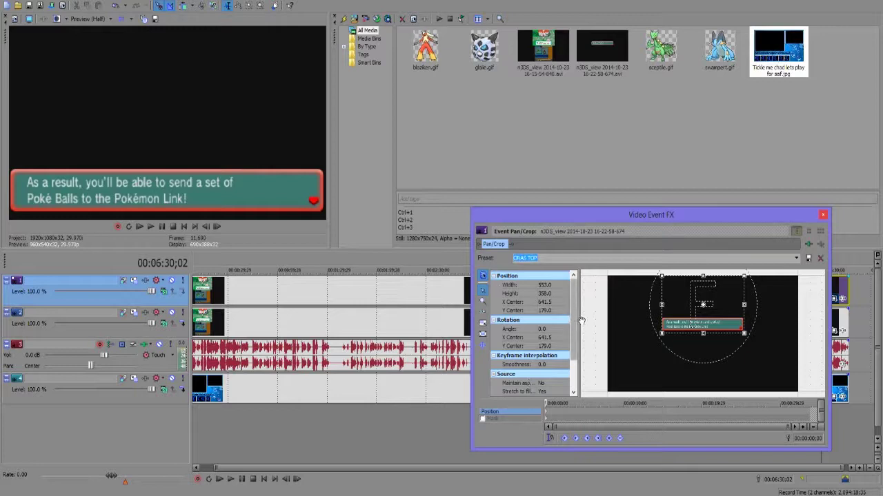
scroll(581, 318, "up", 1)
left_click_drag(581, 321, 581, 296)
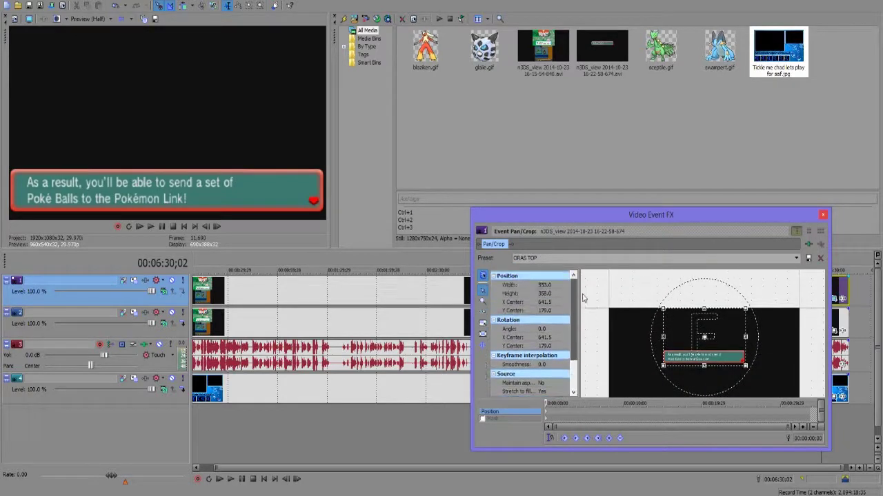
scroll(615, 276, "down", 1)
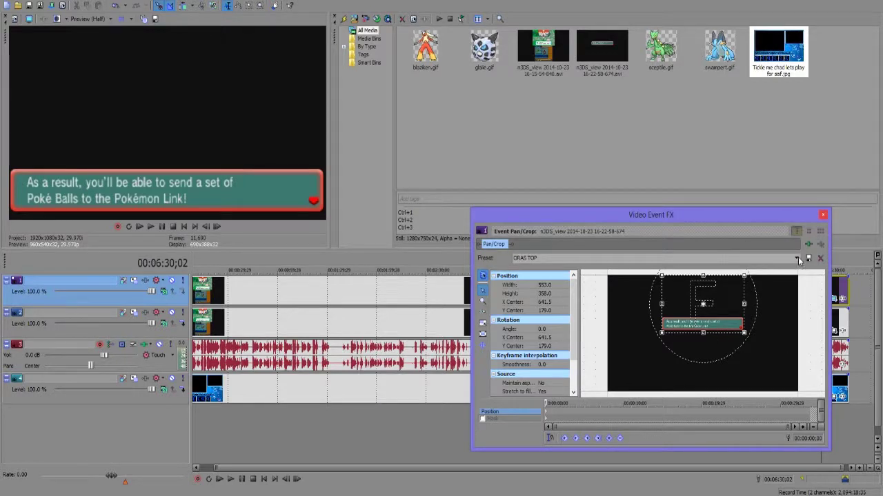
left_click(822, 214)
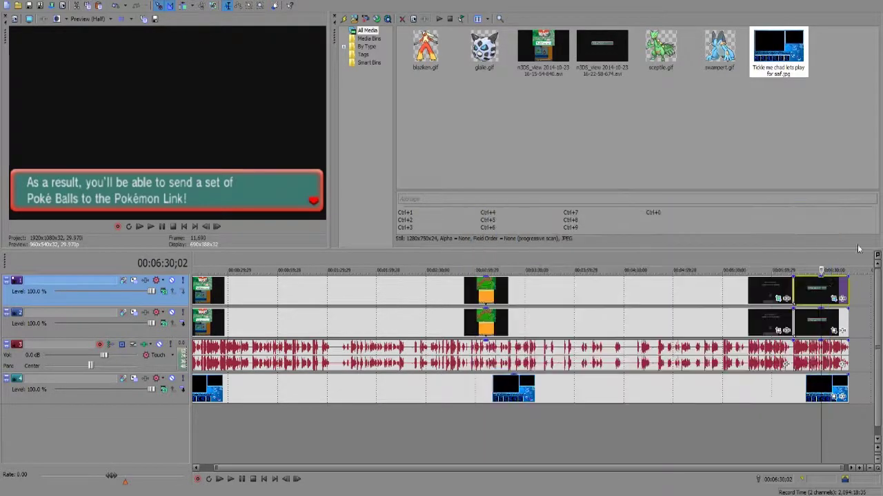
Step: Crop the first gameplay event on the second video track with the ORAS BOTTOM Pan/Crop preset
left_click(246, 327)
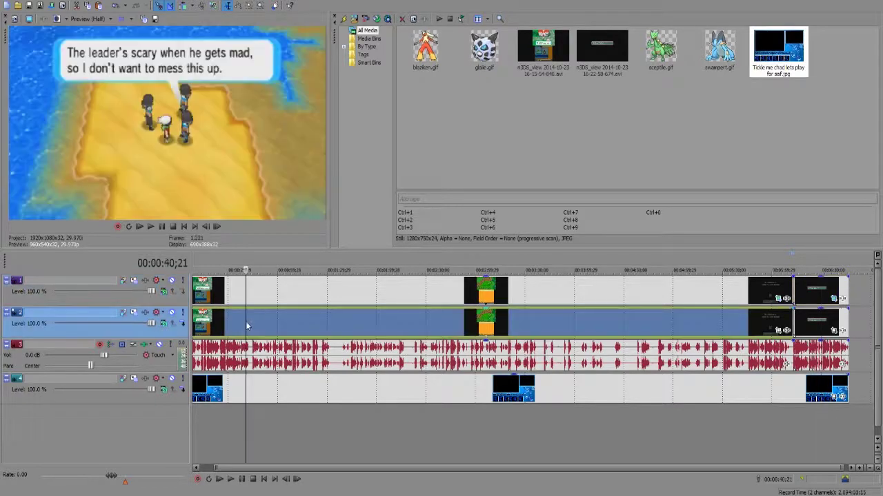
left_click(779, 331)
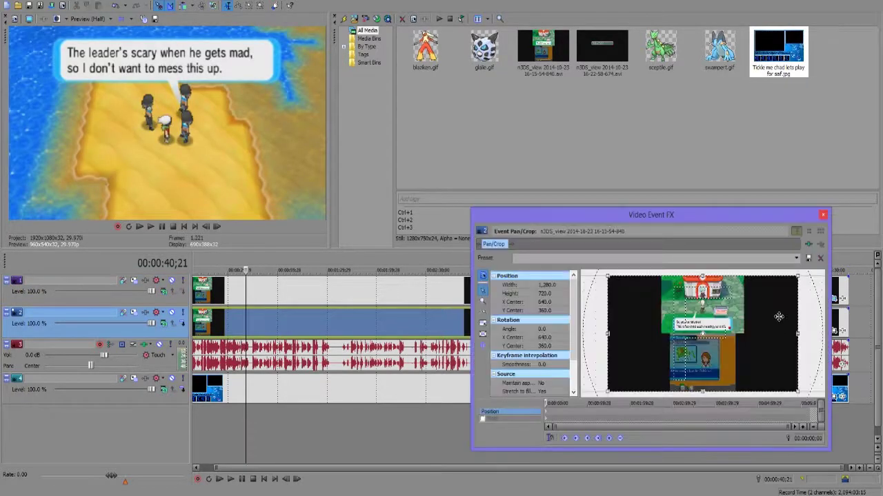
left_click(796, 258)
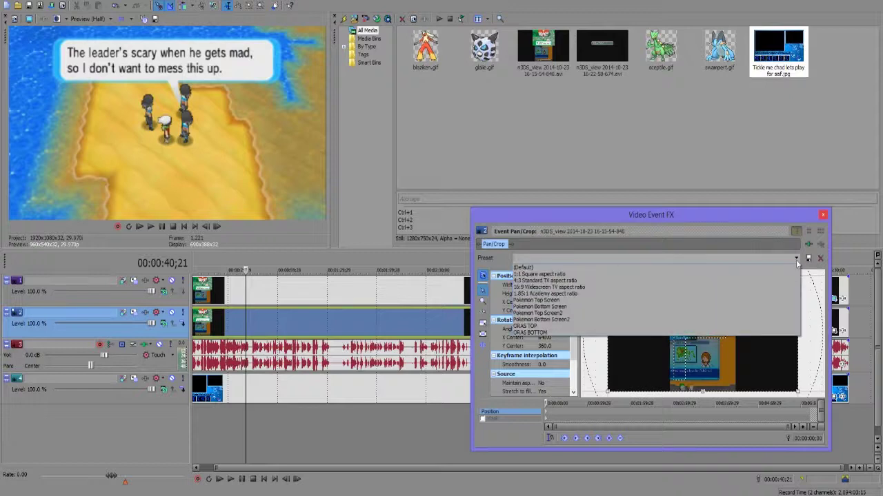
left_click(531, 334)
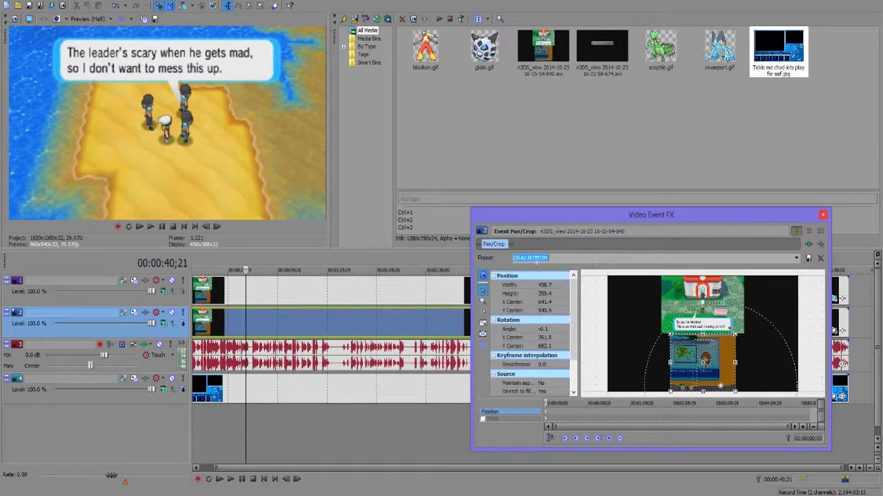
left_click(822, 214)
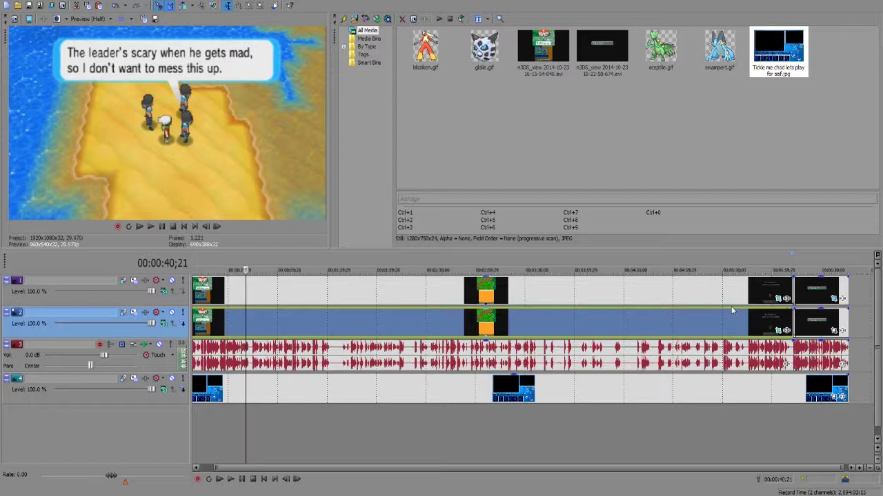
Step: Crop the second gameplay event on the second video track with the ORAS BOTTOM Pan/Crop preset
left_click(816, 330)
left_click(837, 331)
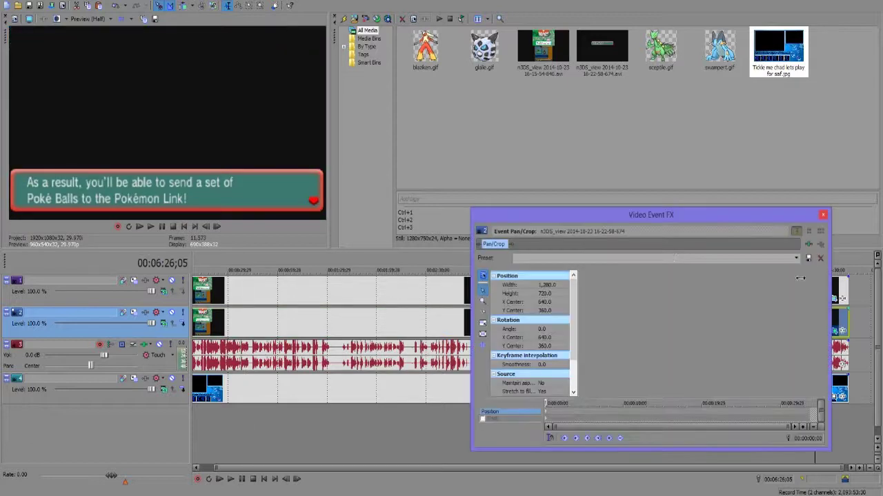
left_click(796, 258)
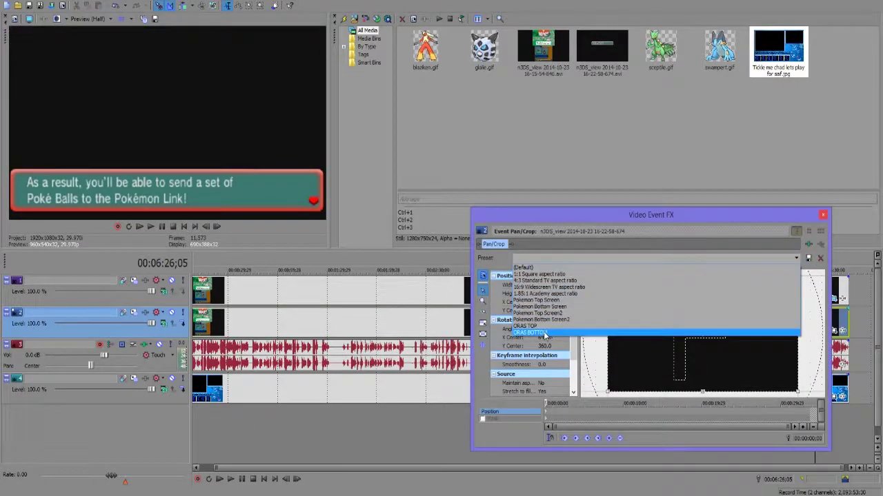
left_click(543, 333)
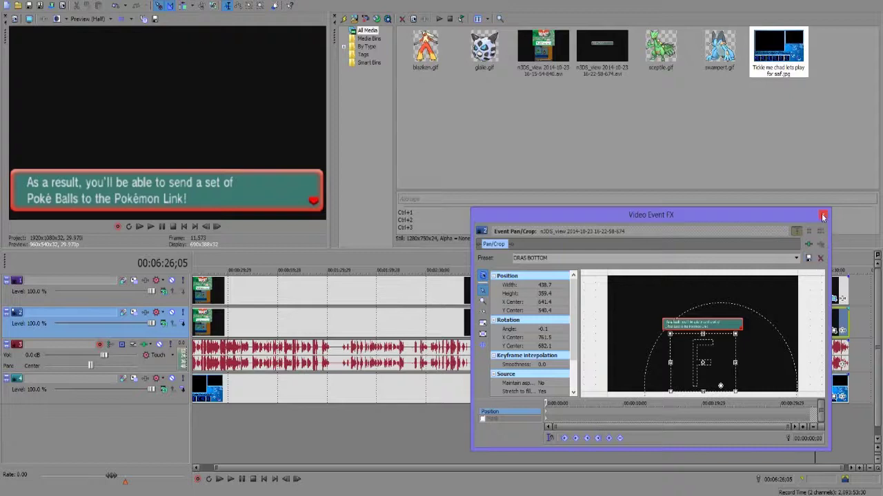
left_click(823, 214)
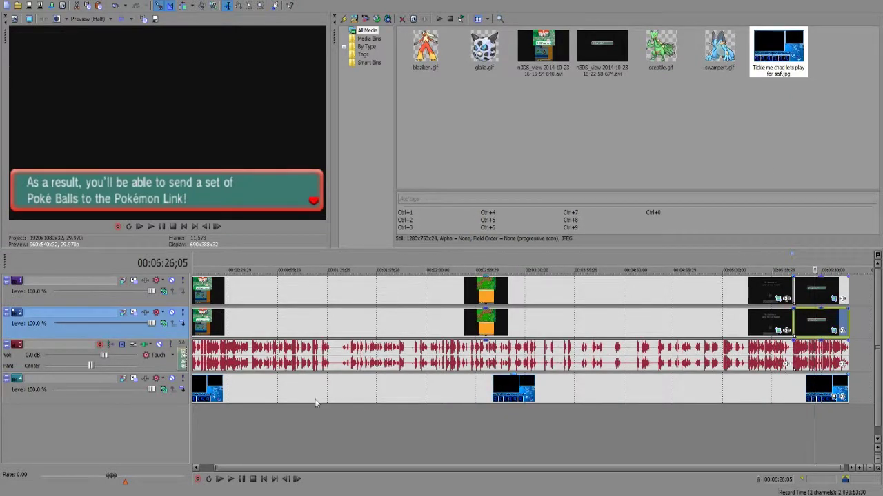
Step: Insert four empty video tracks above the upper gameplay track for the Pokémon sprite GIFs
left_click(239, 386)
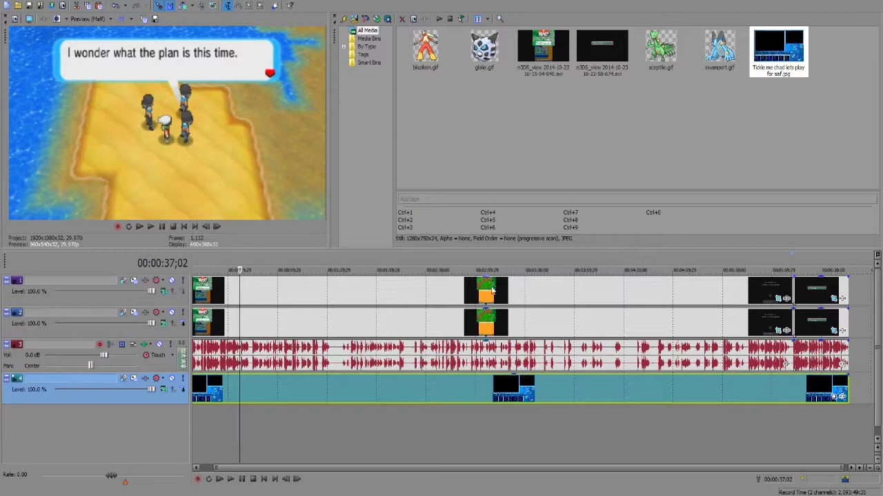
left_click(166, 304)
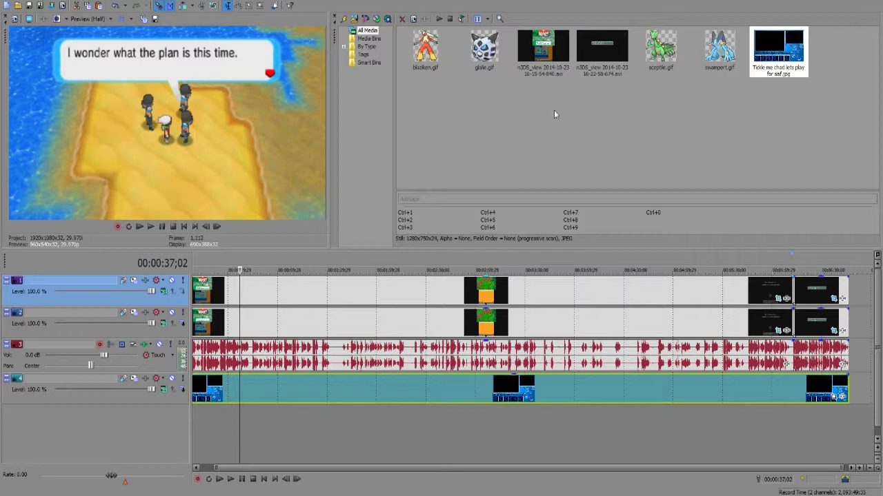
left_click(429, 59)
left_click(476, 55)
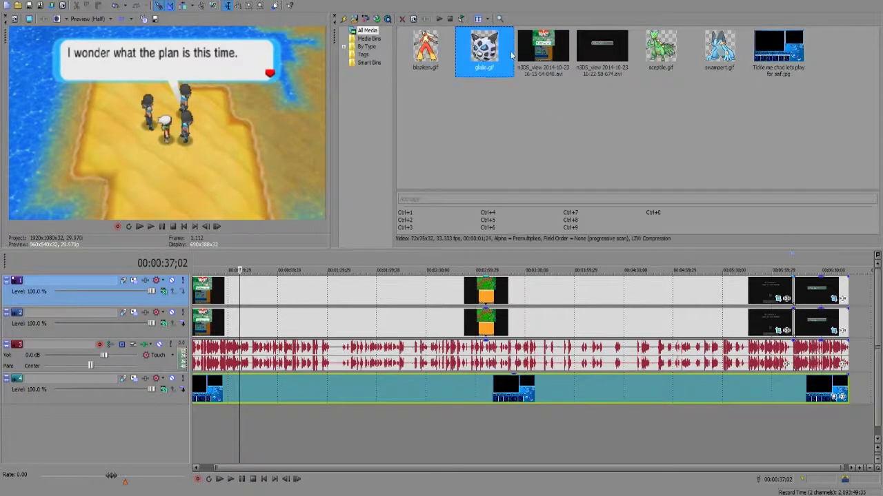
left_click(653, 51)
left_click(717, 48)
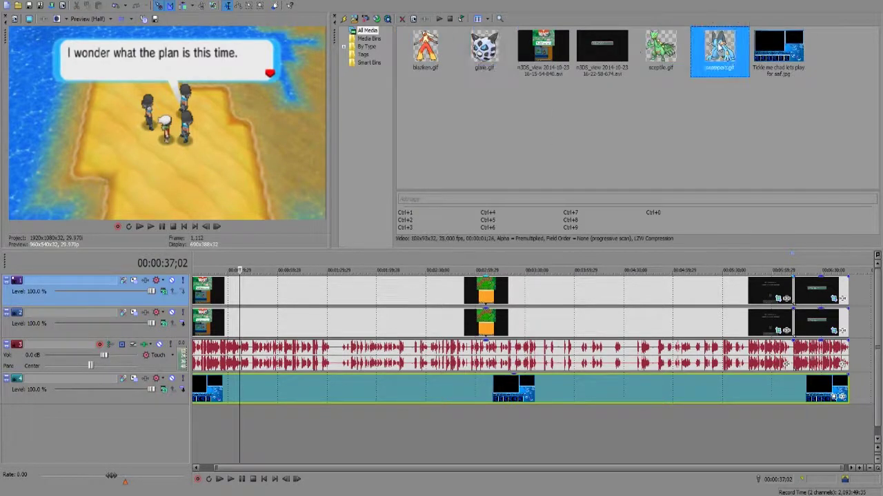
left_click(164, 303)
key("ctrl+shift+q")
key("ctrl+shift+q")
key("ctrl+shift+q")
key("ctrl+shift+q")
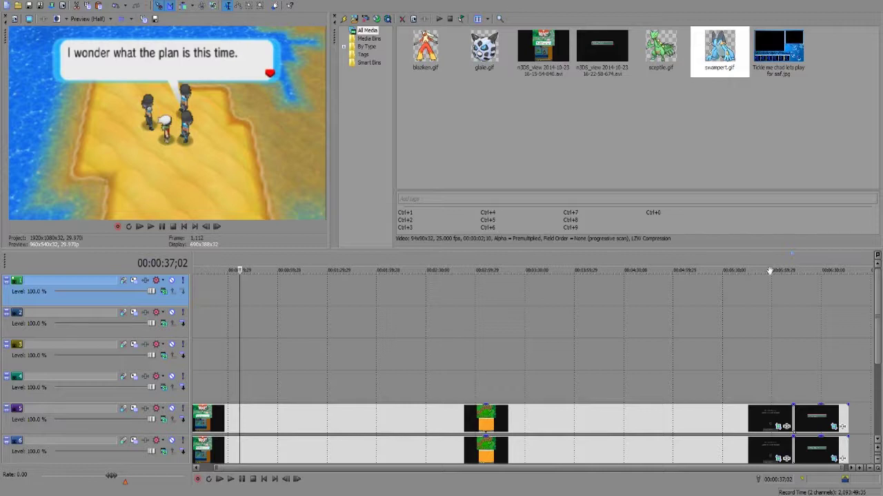
Step: Apply the ORAS TOP Track Motion preset to the upper gameplay track, track 5
left_click_drag(879, 309, 879, 366)
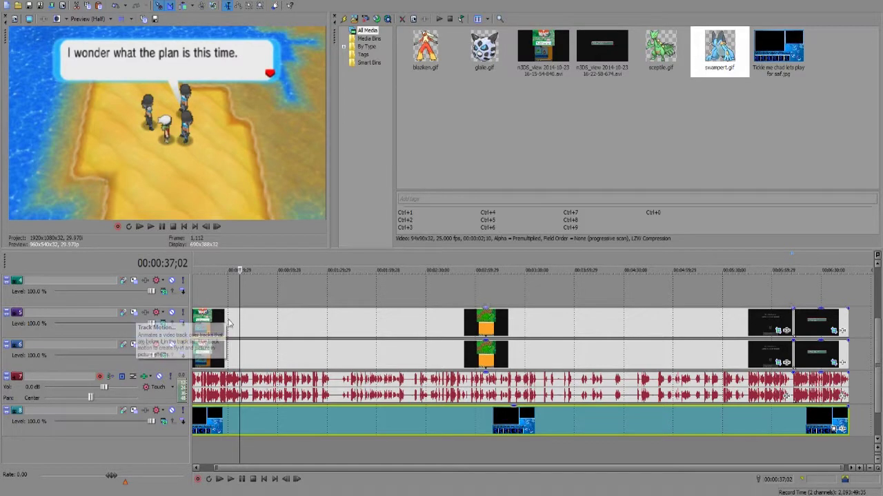
left_click(131, 315)
left_click(130, 314)
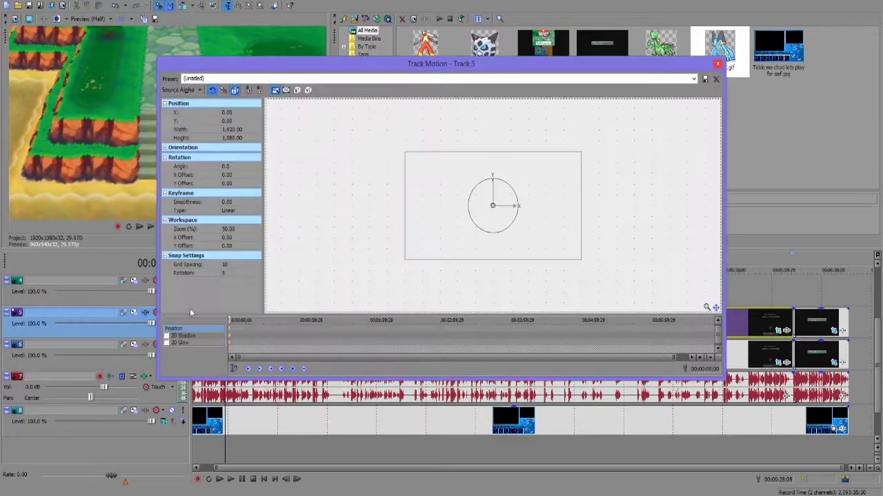
left_click(694, 78)
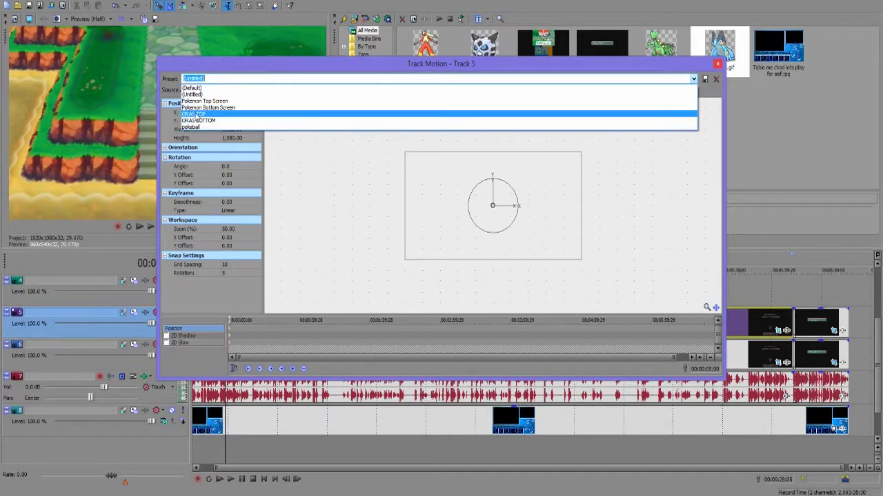
left_click(197, 115)
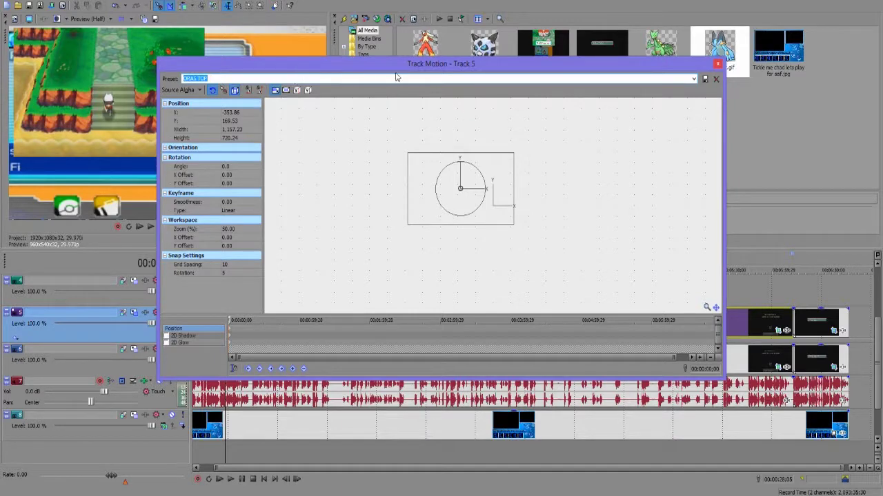
left_click(411, 55)
left_click_drag(419, 72, 555, 117)
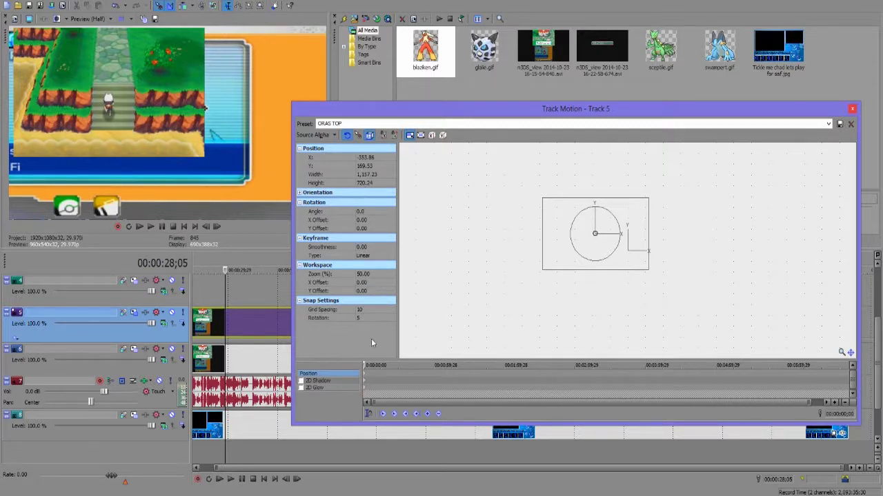
left_click(852, 109)
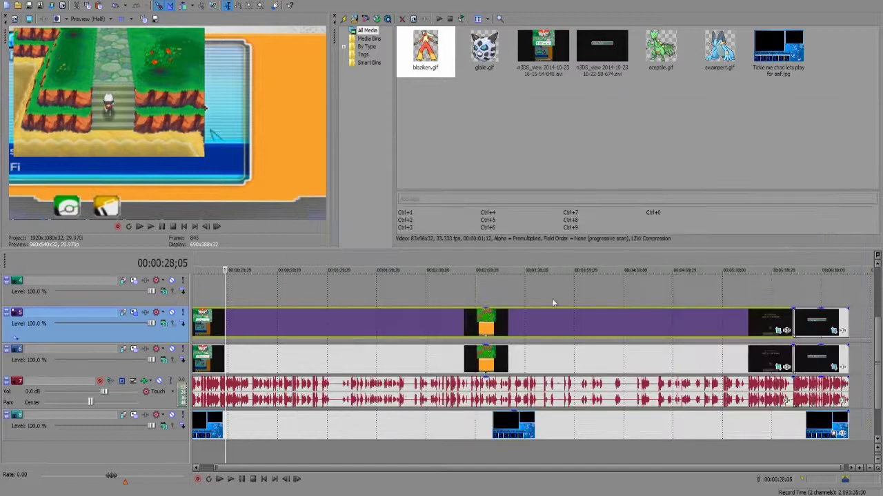
Step: Apply the ORAS BOTTOM Track Motion preset to the second gameplay track, track 6
left_click(818, 321)
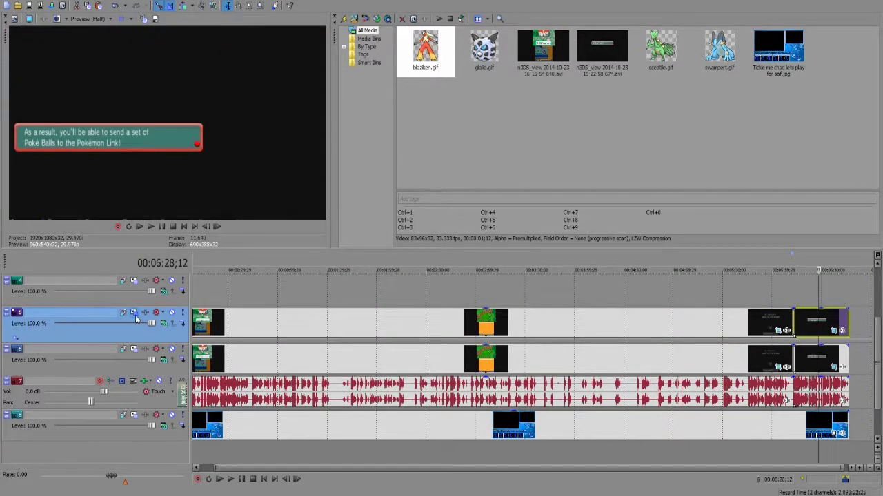
left_click(820, 325)
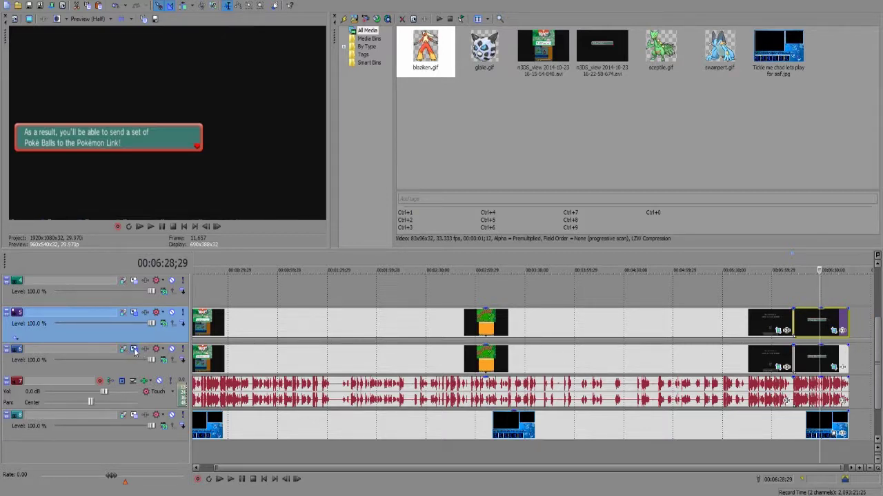
left_click(333, 439)
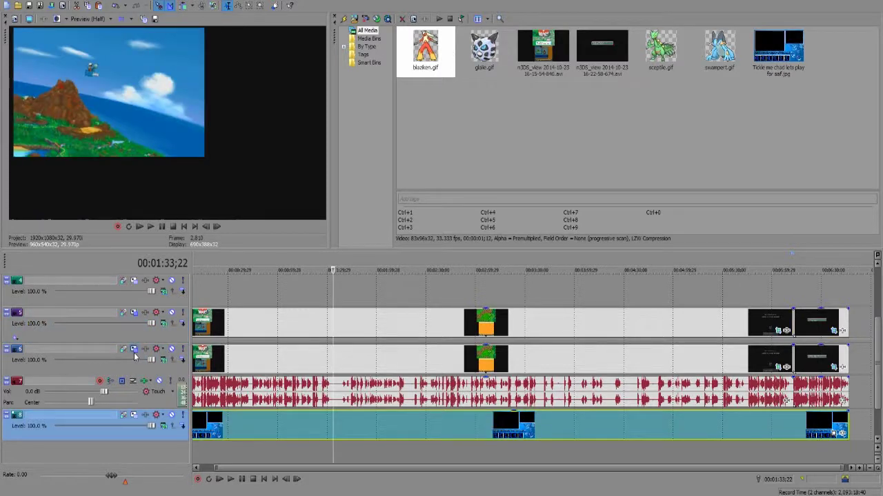
left_click(205, 359)
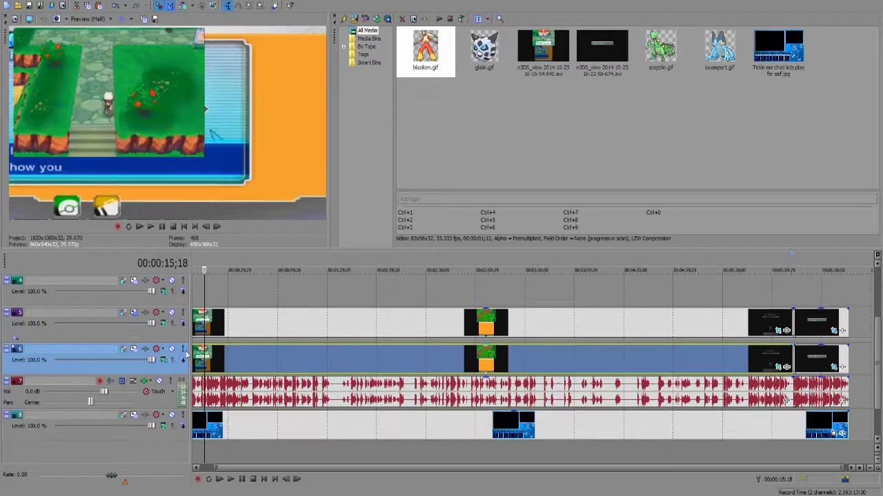
left_click(134, 350)
left_click(832, 124)
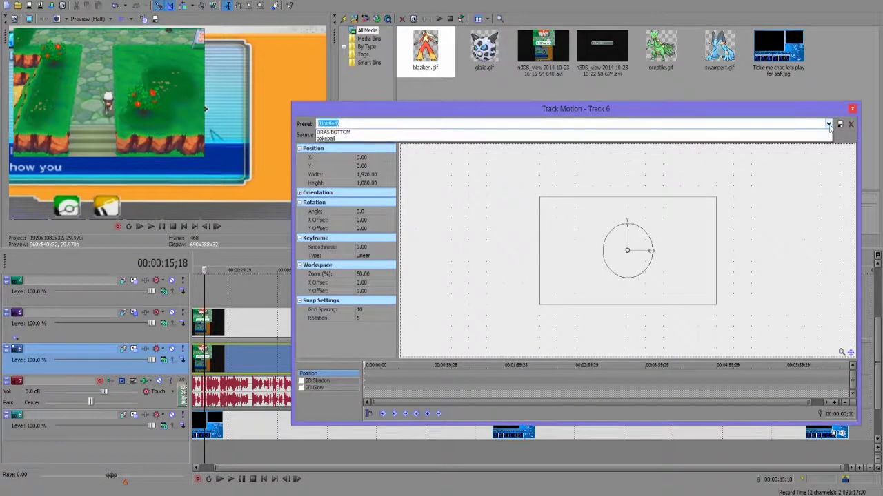
left_click(333, 166)
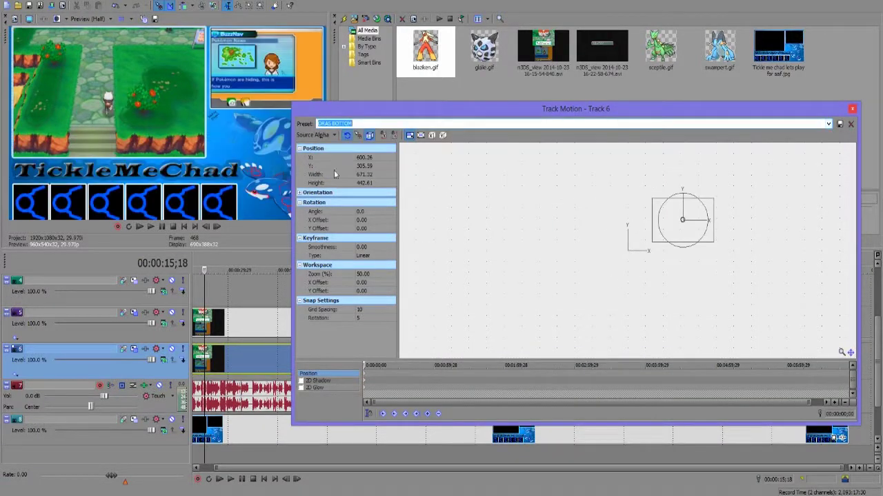
left_click(852, 109)
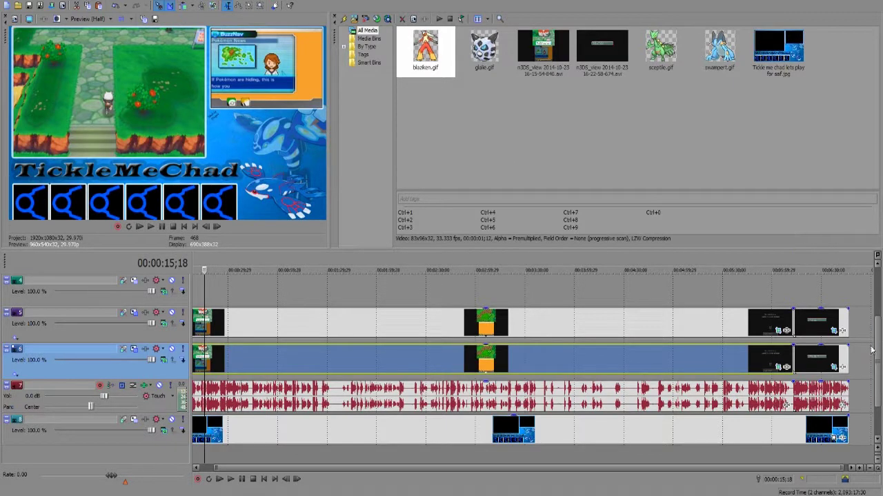
Step: Add glalie.gif to video track 4 from the project start and extend it to the end of the gameplay
scroll(873, 292, "up", 3)
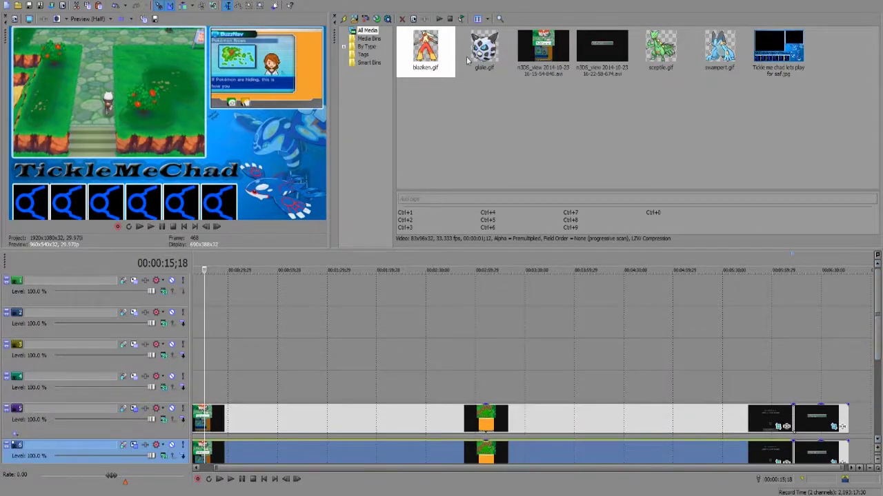
left_click_drag(484, 48, 525, 194)
left_click_drag(263, 359, 483, 112)
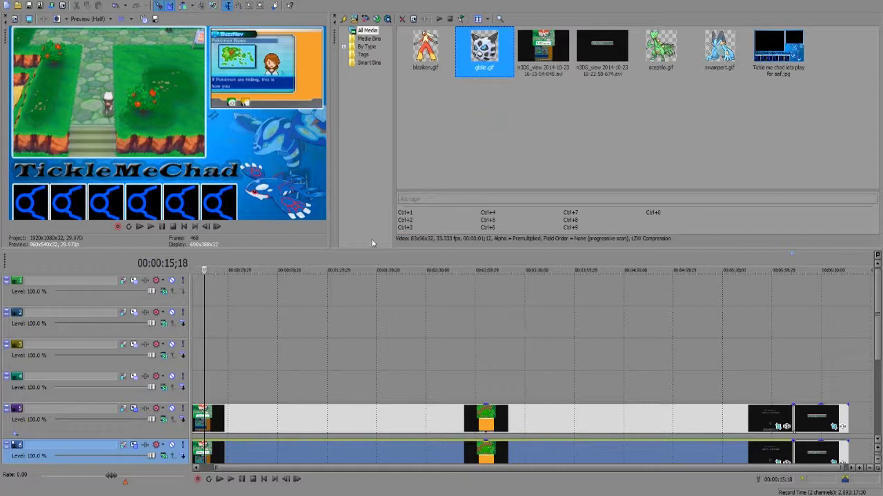
left_click(183, 227)
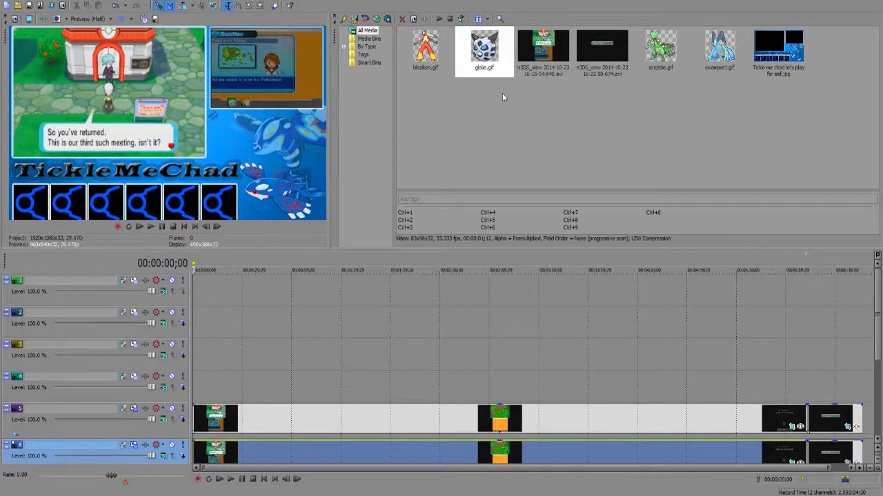
left_click_drag(502, 45, 858, 373)
left_click_drag(852, 375, 848, 374)
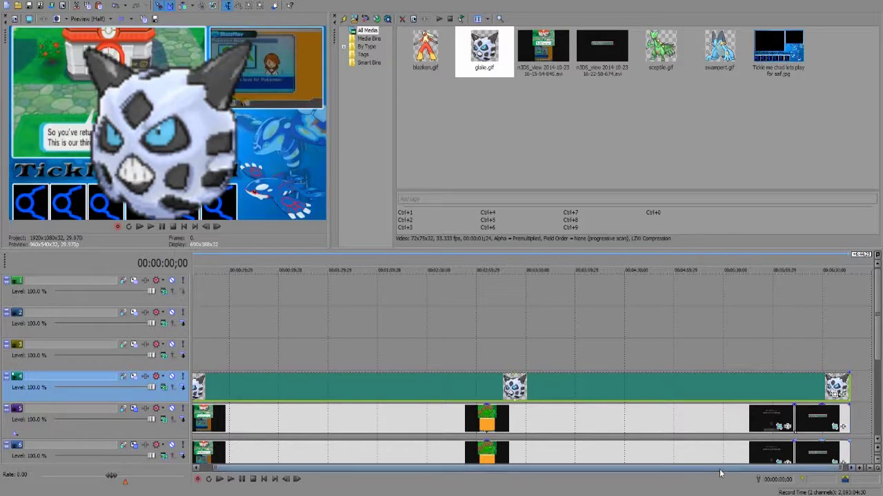
Step: Shrink the Glalie track to about 346 × 194 with Track Motion and place it in the layout's first party slot
scroll(687, 476, "up", 1)
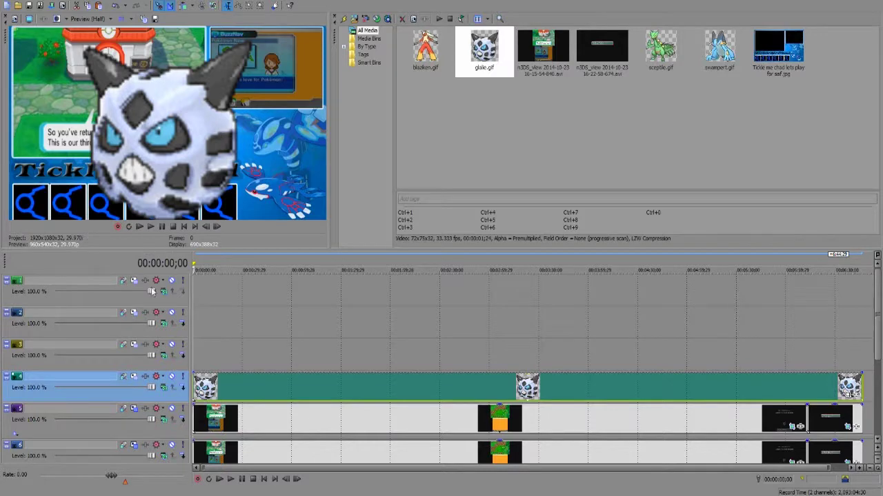
left_click(128, 376)
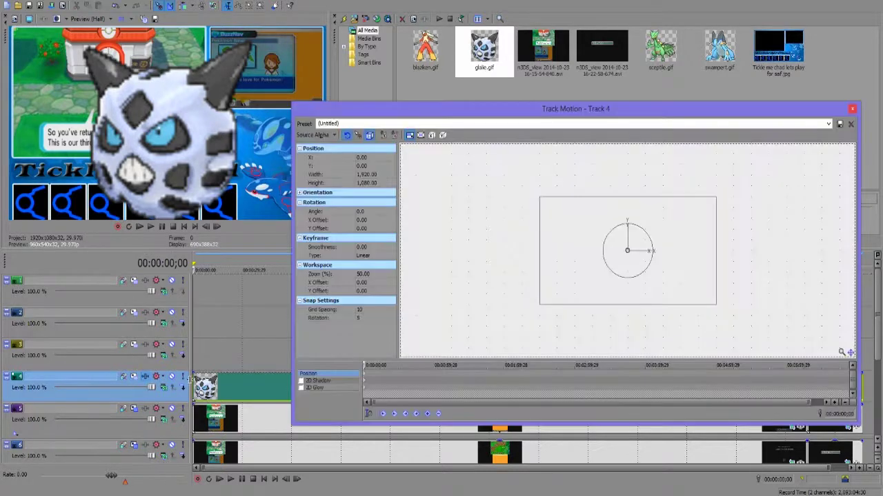
left_click_drag(719, 305, 691, 297)
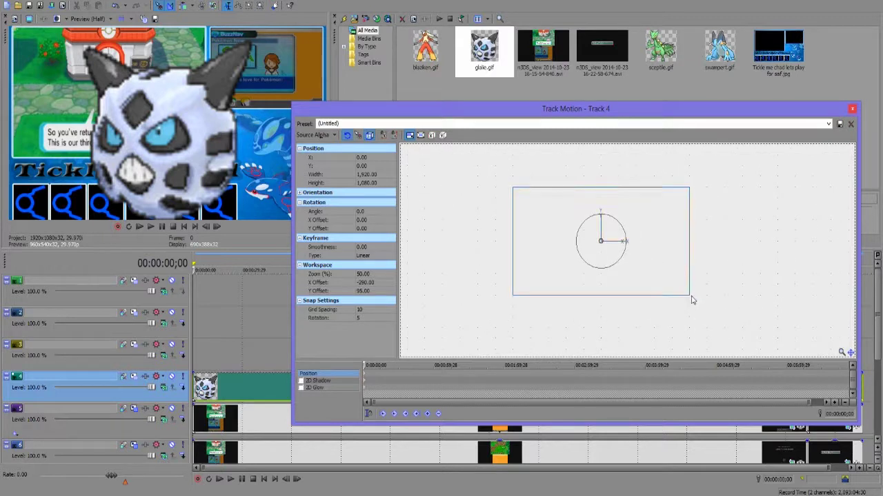
left_click_drag(691, 298, 545, 207)
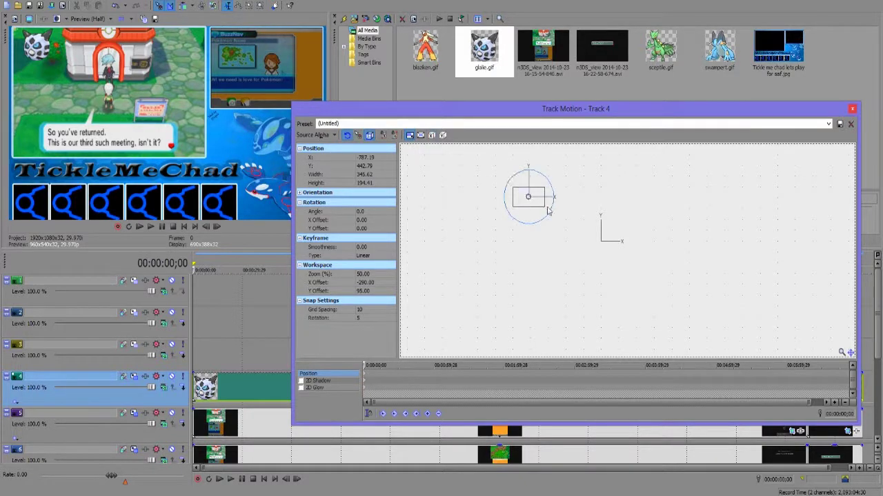
left_click_drag(541, 206, 526, 285)
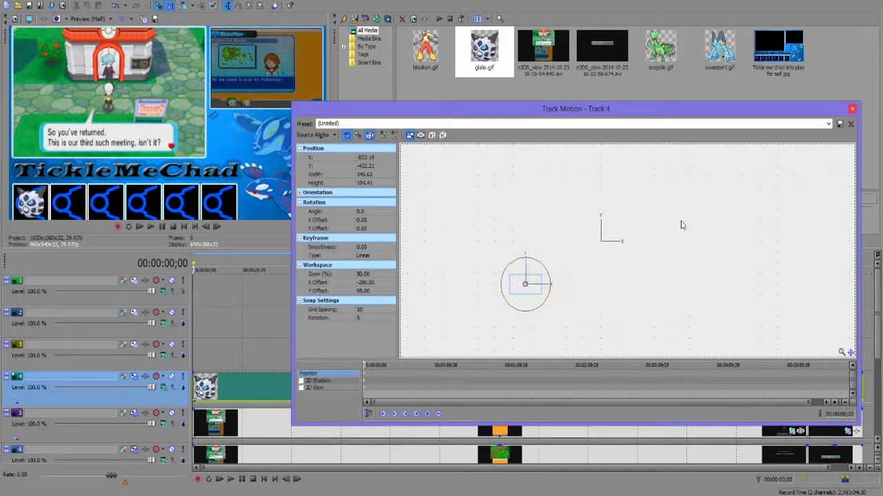
left_click(853, 109)
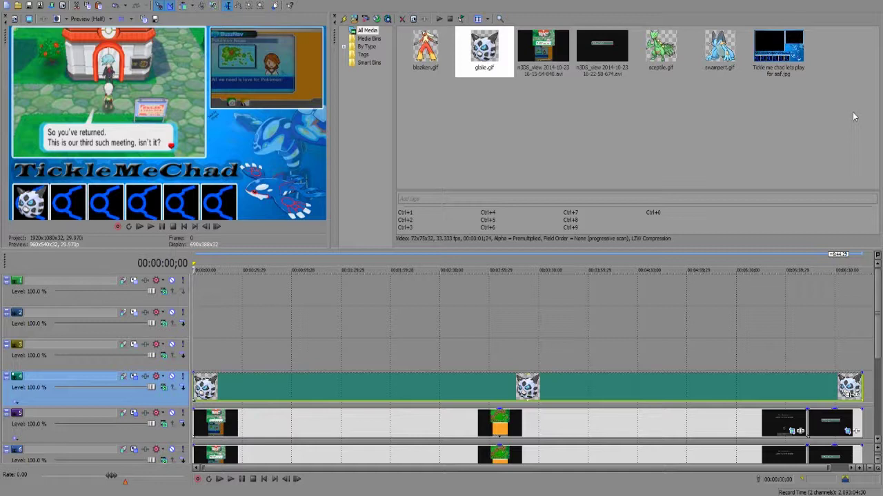
Step: Add blaziken.gif to track 3 for the full video length and fit it into the second party slot at about 314 × 177
left_click_drag(425, 50, 862, 344)
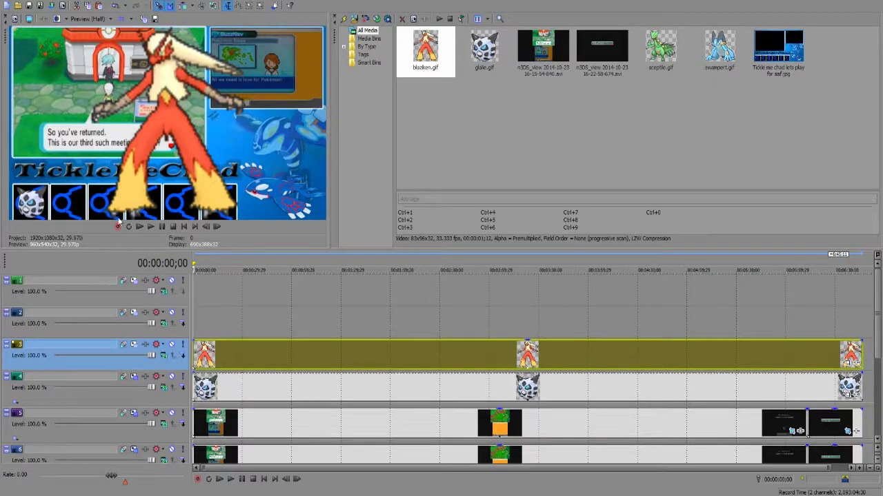
left_click(133, 345)
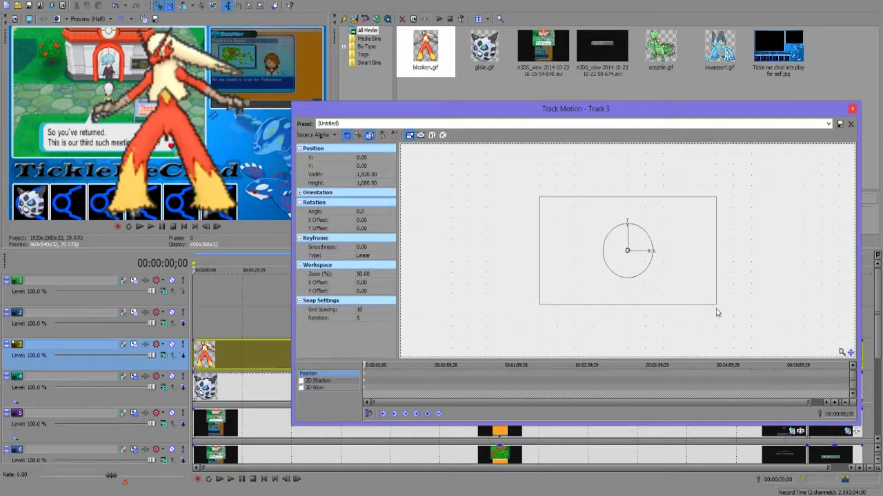
left_click_drag(716, 307, 575, 301)
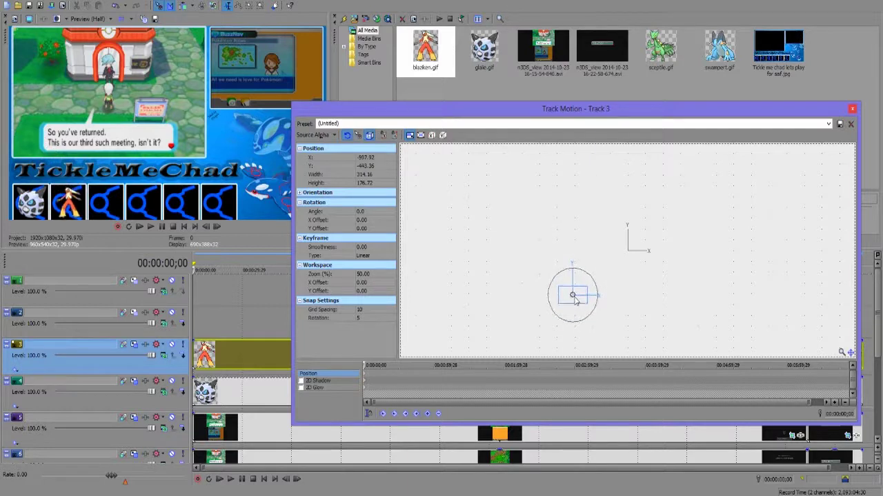
left_click(855, 108)
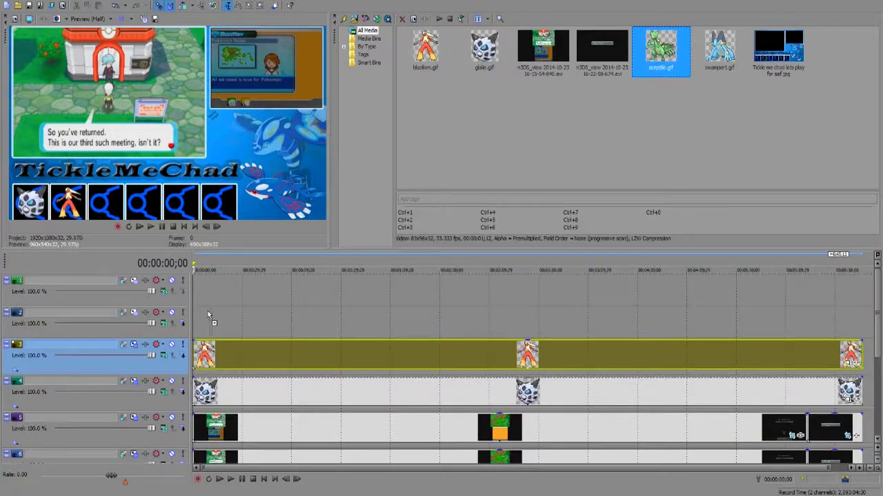
Step: Add sceptile.gif to track 2 for the full video length and fit it into the third party slot at about 366 × 206
left_click_drag(194, 321, 855, 306)
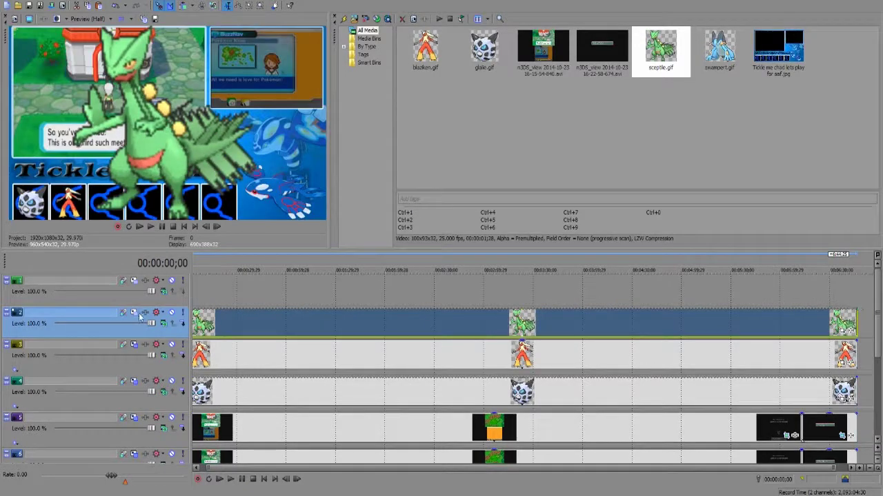
left_click(136, 312)
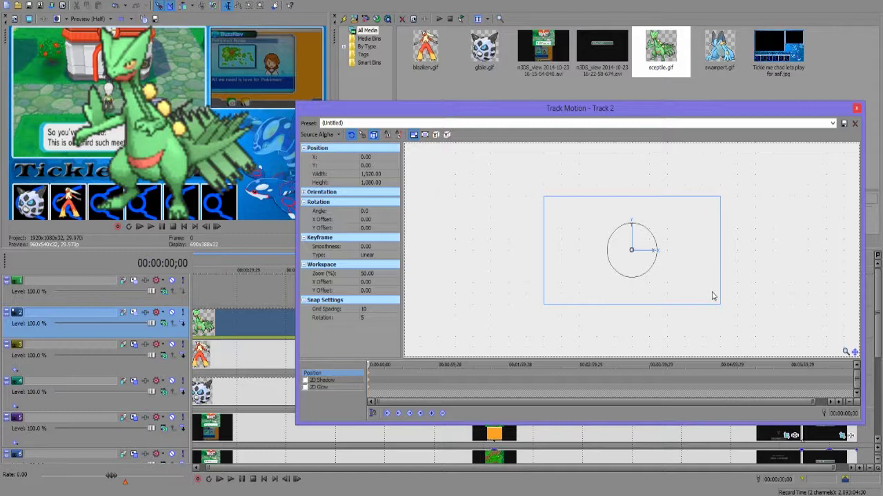
left_click_drag(721, 305, 584, 220)
left_click_drag(550, 250, 545, 246)
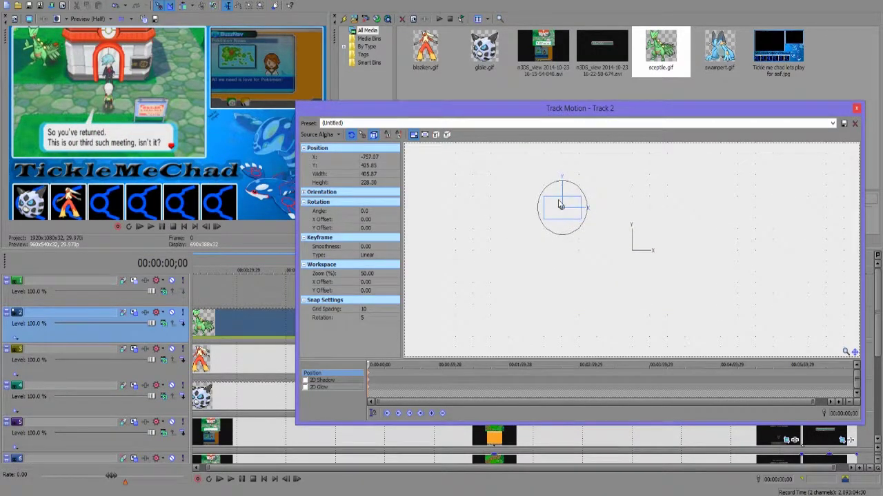
left_click_drag(563, 206, 598, 291)
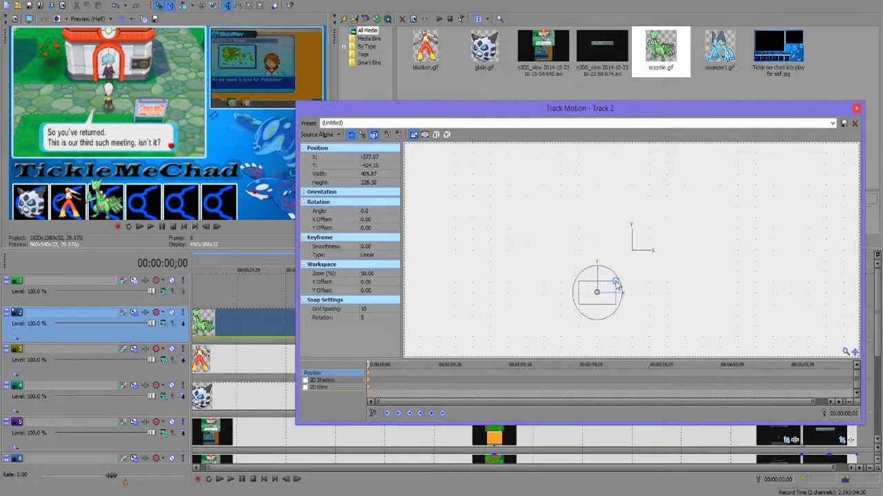
left_click_drag(616, 287, 600, 298)
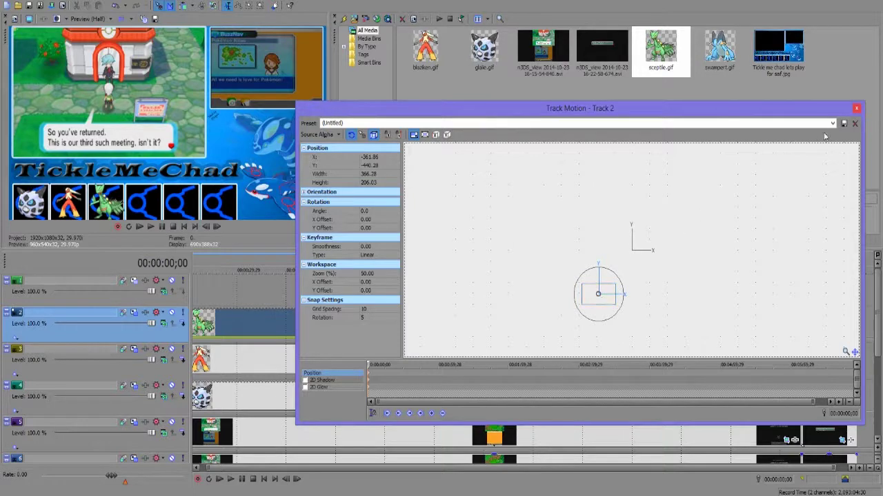
left_click(855, 108)
Step: Add swampert.gif to track 1 from the project start and extend it across the gameplay
left_click_drag(719, 49, 716, 154)
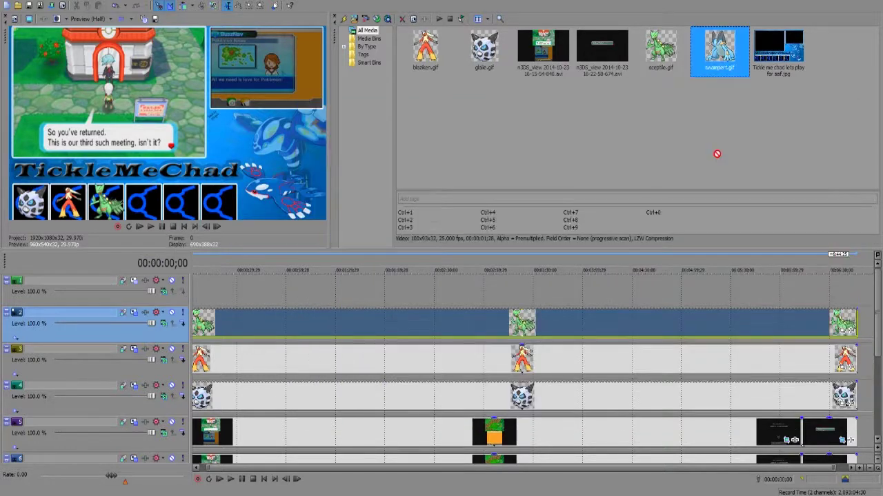
left_click_drag(255, 258, 468, 215)
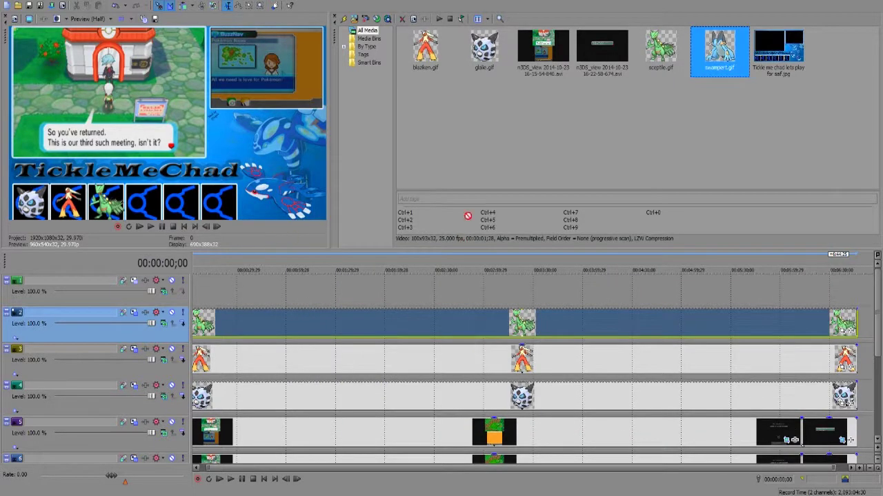
left_click(184, 227)
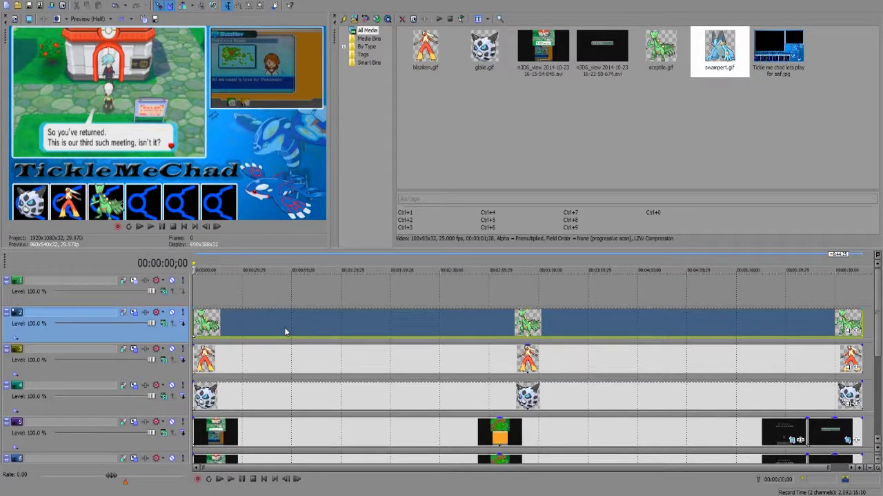
left_click(719, 55)
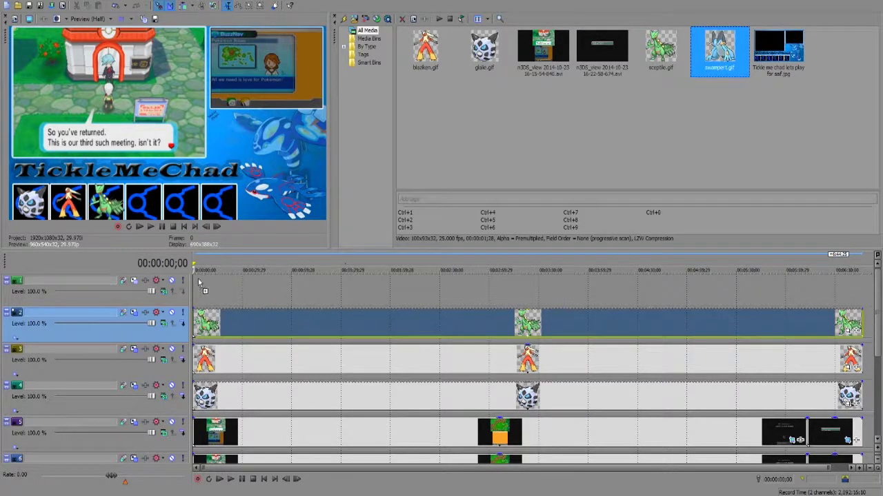
left_click_drag(196, 279, 856, 280)
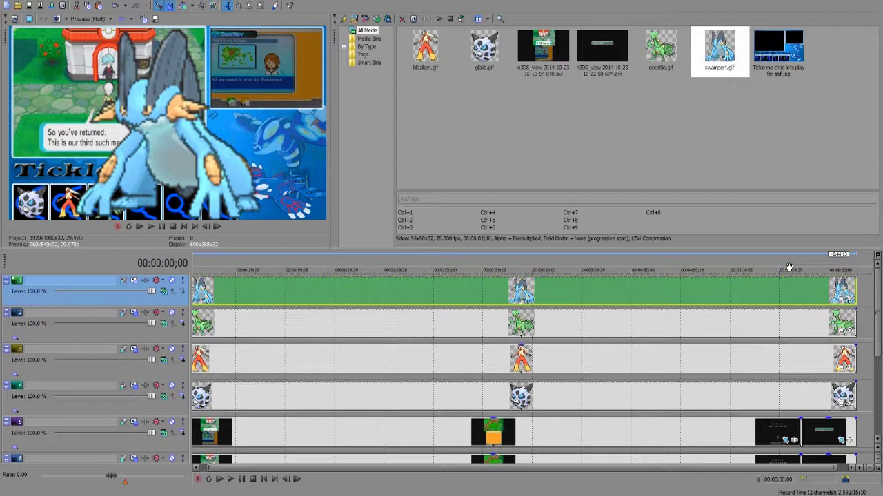
Step: Fit the Swampert track into the fourth party slot at about 370 × 208 and align its clip's end with the other tracks
left_click(135, 281)
left_click_drag(719, 306, 618, 295)
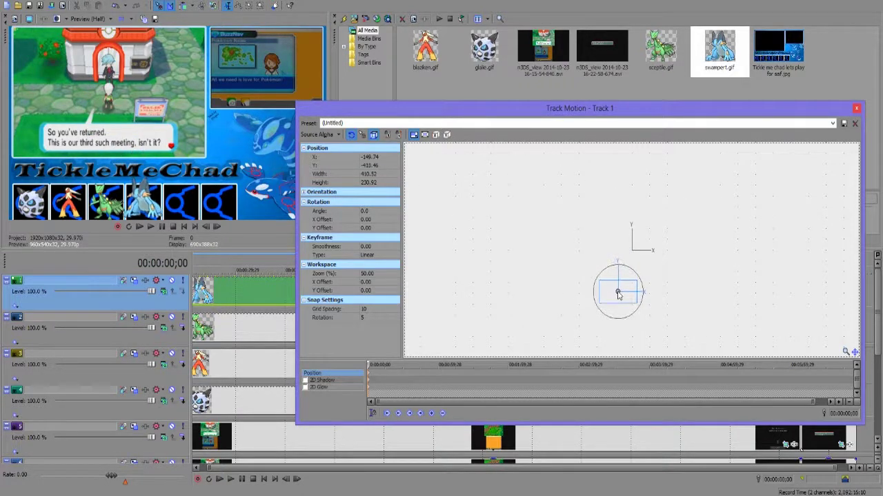
left_click_drag(618, 294, 619, 294)
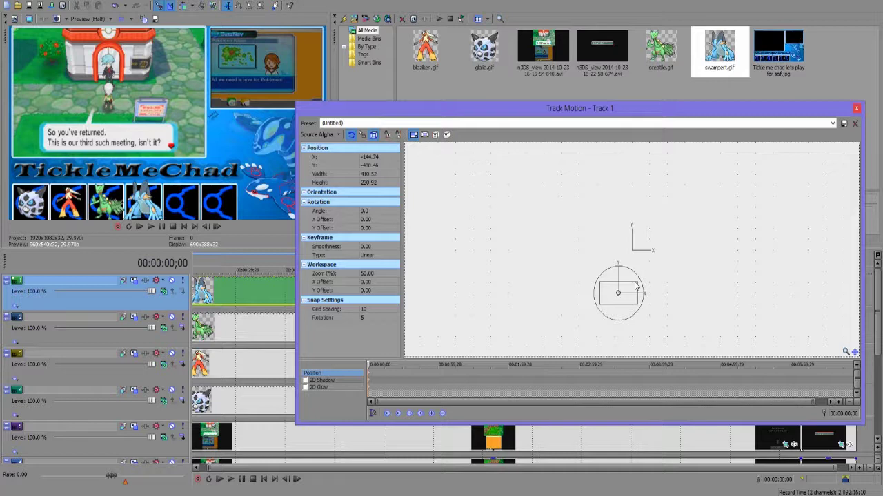
left_click_drag(636, 285, 618, 297)
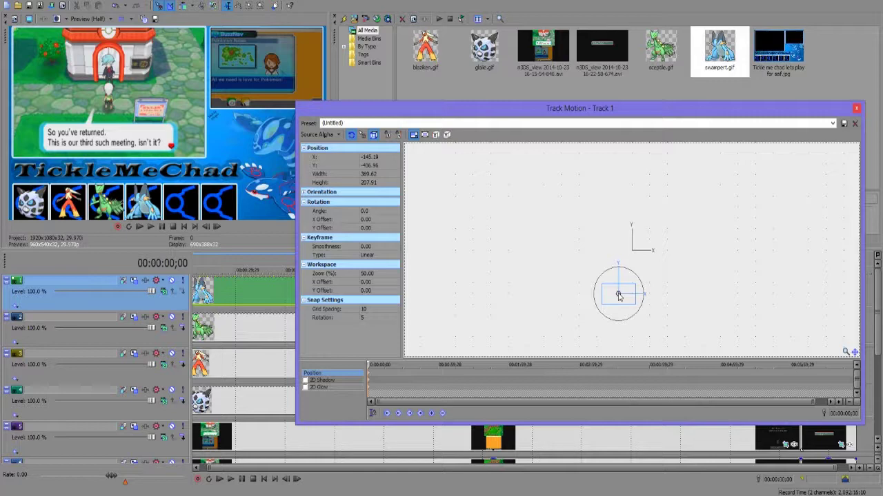
left_click(856, 109)
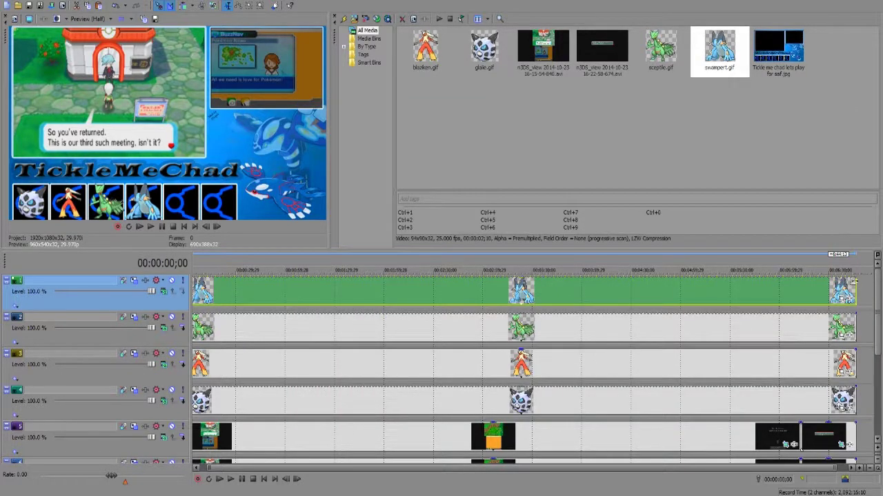
left_click(856, 283)
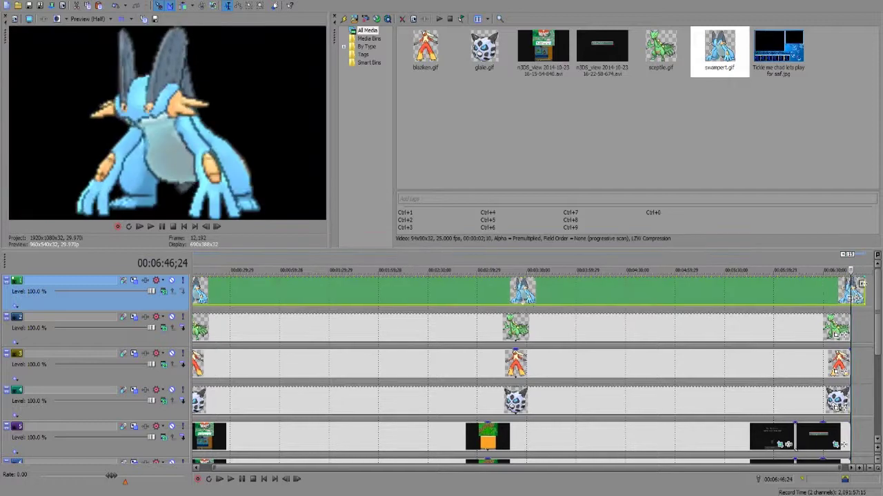
left_click(831, 286)
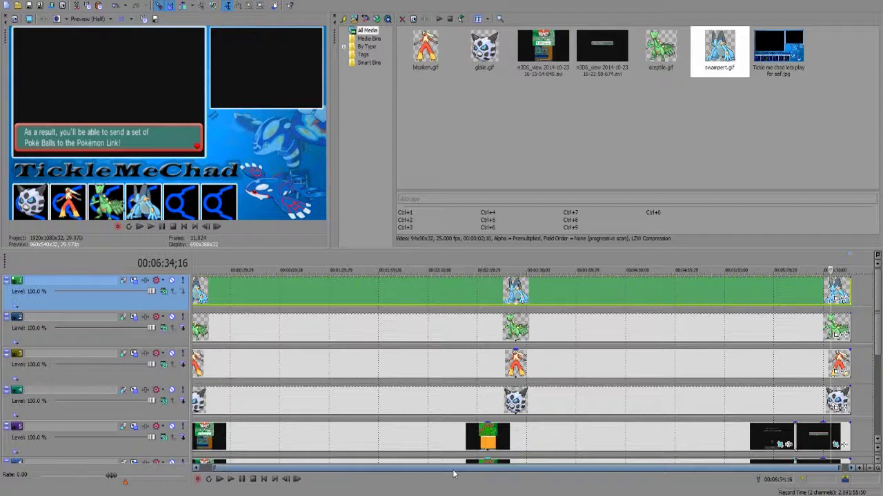
Step: Add fade-ins ending at 00:00:02;07 to the start of the sprite and gameplay clips on tracks 1 to 6
left_click_drag(464, 474, 342, 473)
left_click(229, 289)
left_click_drag(192, 275, 197, 275)
left_click(198, 285)
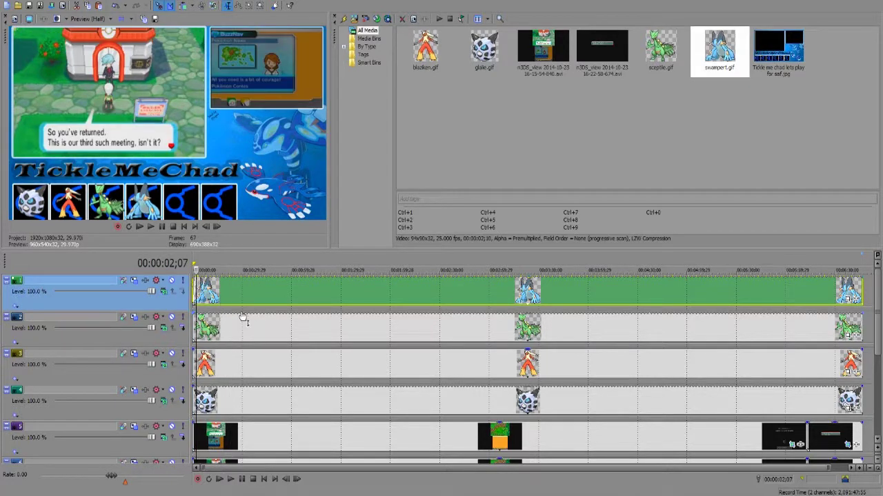
left_click_drag(193, 313, 194, 313)
left_click_drag(193, 349, 195, 350)
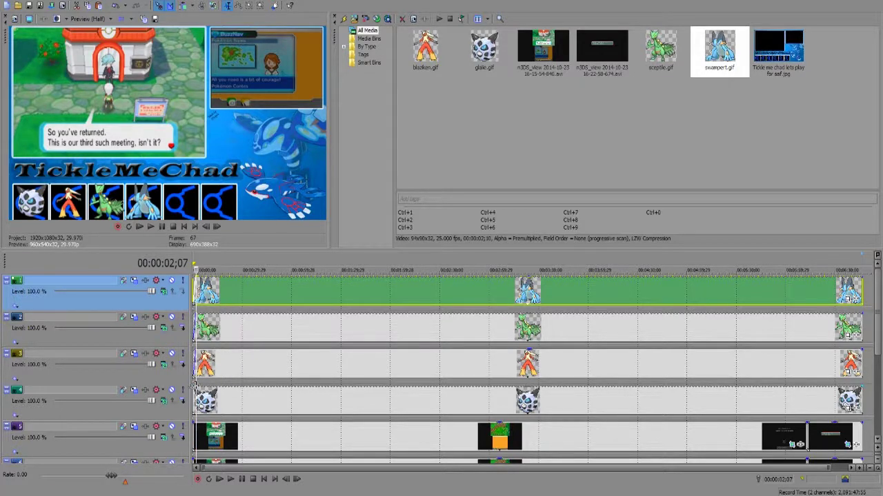
left_click_drag(196, 423, 195, 422)
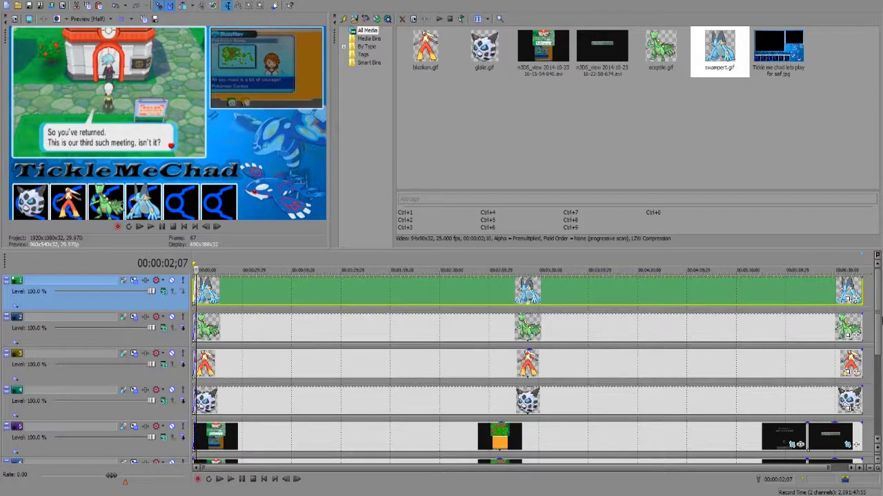
Step: Align the layout background clip on track 8 with the project start and play back the opening
left_click_drag(880, 334, 880, 390)
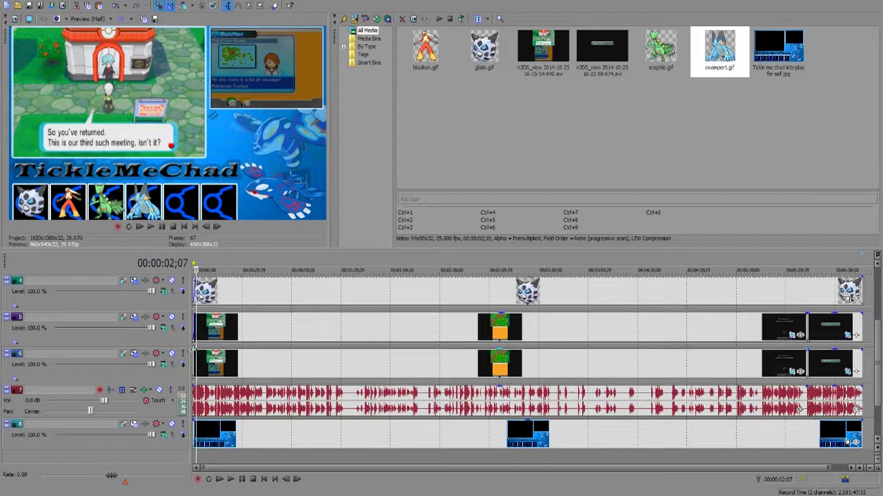
left_click(196, 423)
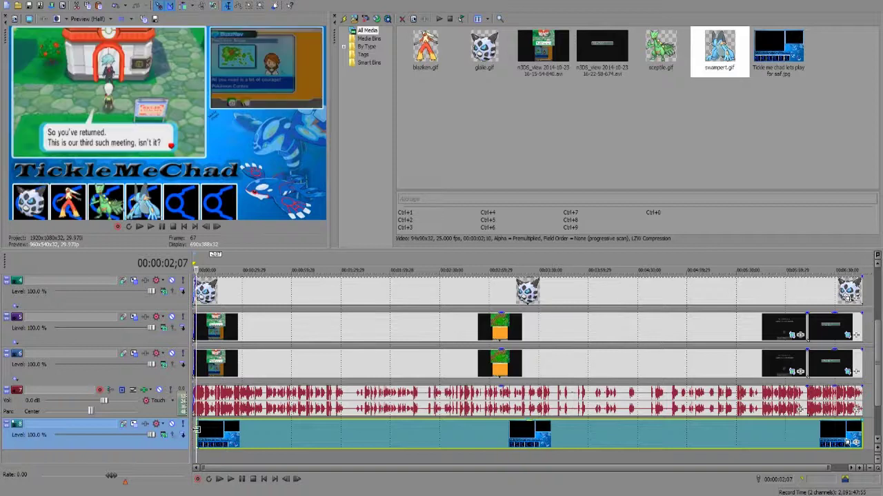
left_click_drag(232, 438, 226, 436)
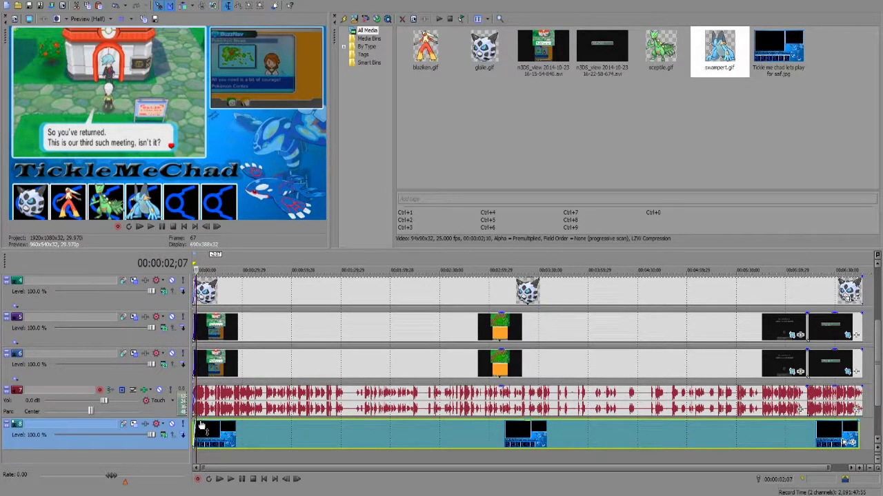
left_click(140, 227)
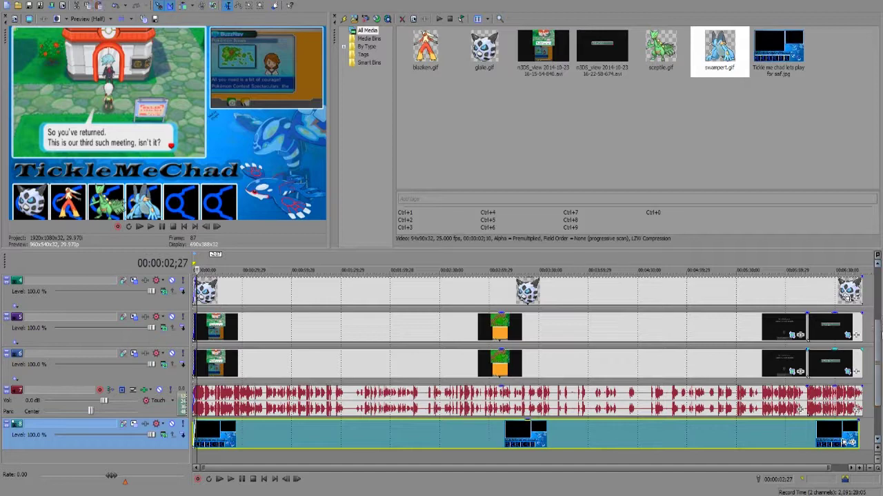
Step: Fade out the gameplay clips on tracks 5 and 6 just before the cut between the two recordings
scroll(878, 338, "up", 1)
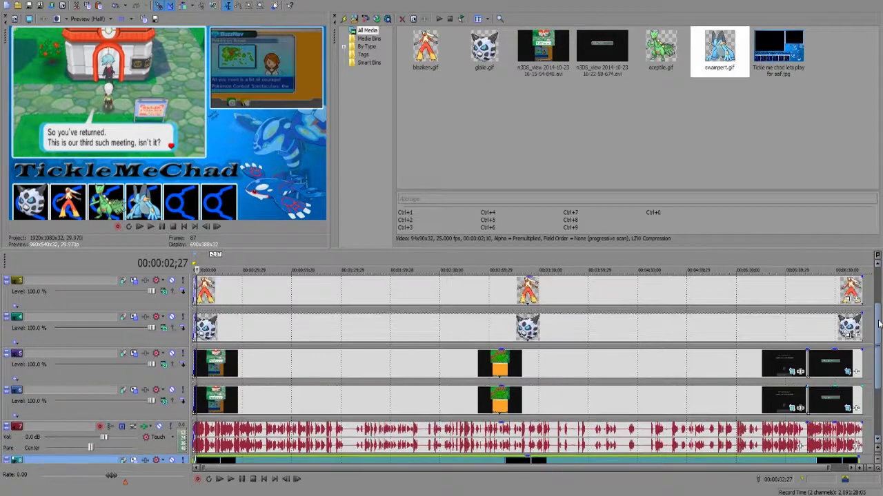
left_click_drag(808, 349, 806, 346)
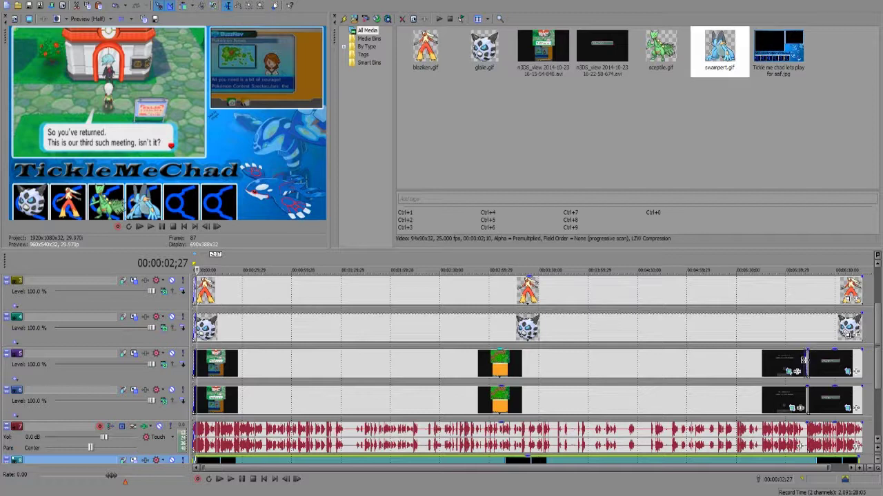
left_click(804, 358)
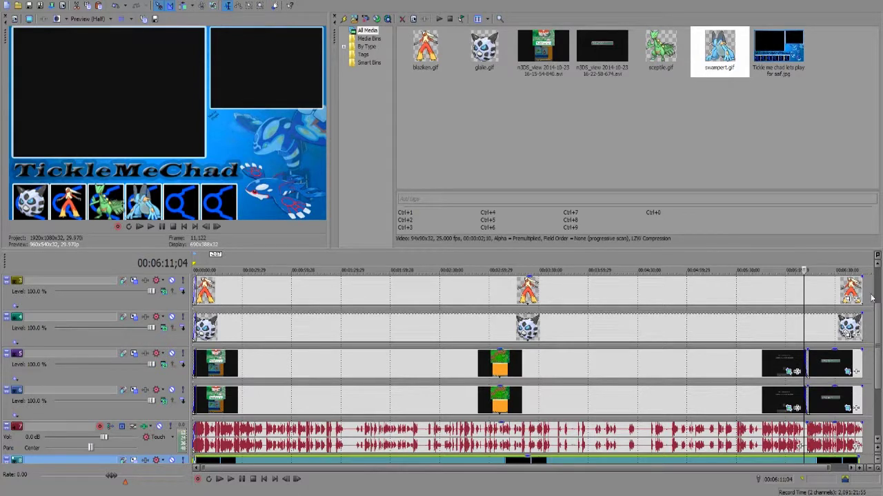
Step: Add fade-outs of 00:00:02;07 to the end of the sprite and gameplay clips on tracks 1 to 6
left_click_drag(865, 276, 859, 278)
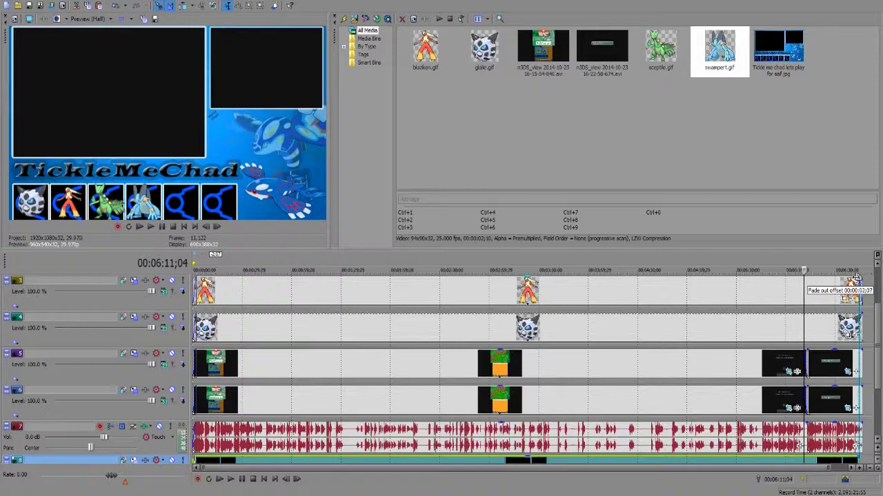
left_click_drag(855, 277, 857, 279)
left_click(860, 290)
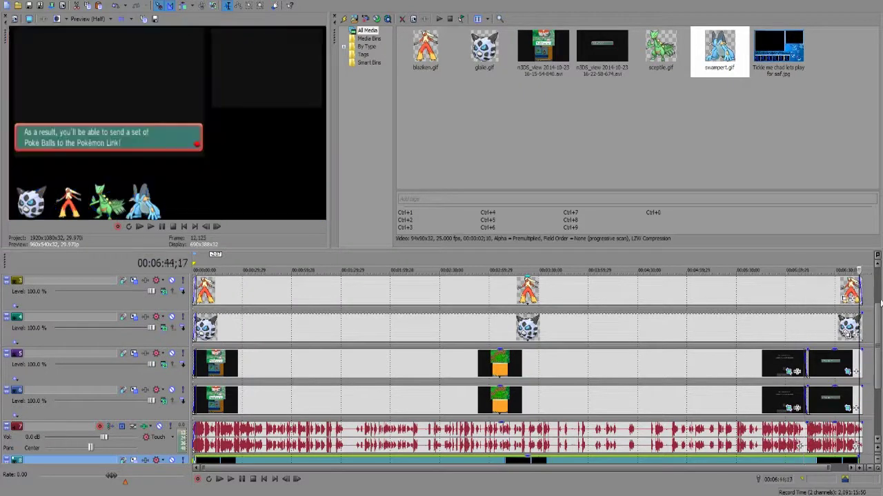
left_click_drag(878, 317, 880, 297)
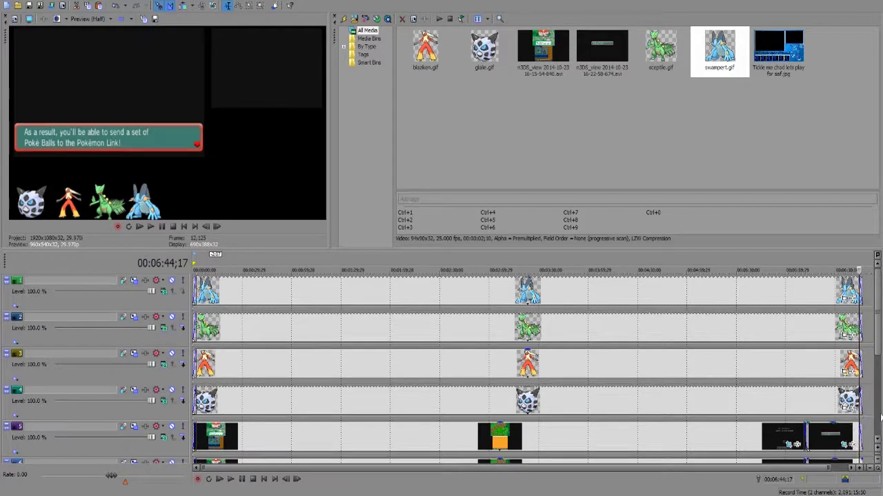
left_click_drag(879, 348, 880, 388)
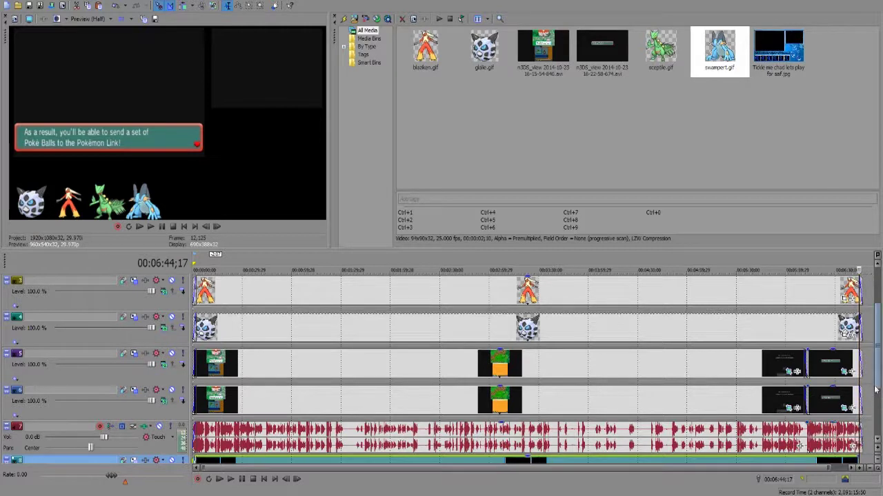
Step: Extend the layout background on track 8 to the end of the gameplay and give it a matching fade-out
left_click_drag(879, 398, 879, 422)
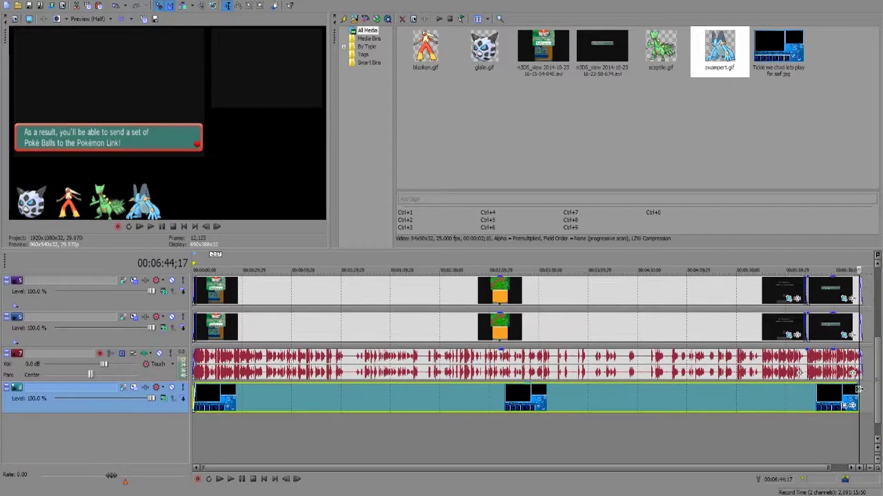
left_click(843, 404)
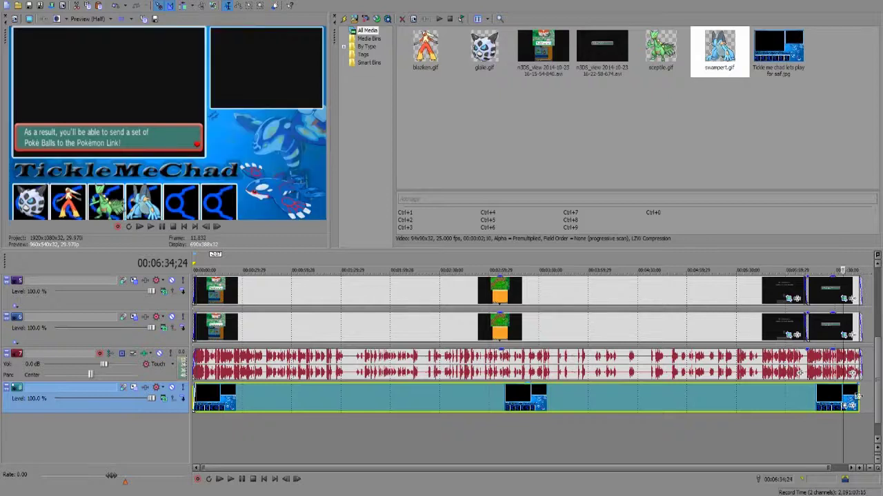
left_click_drag(859, 398, 862, 398)
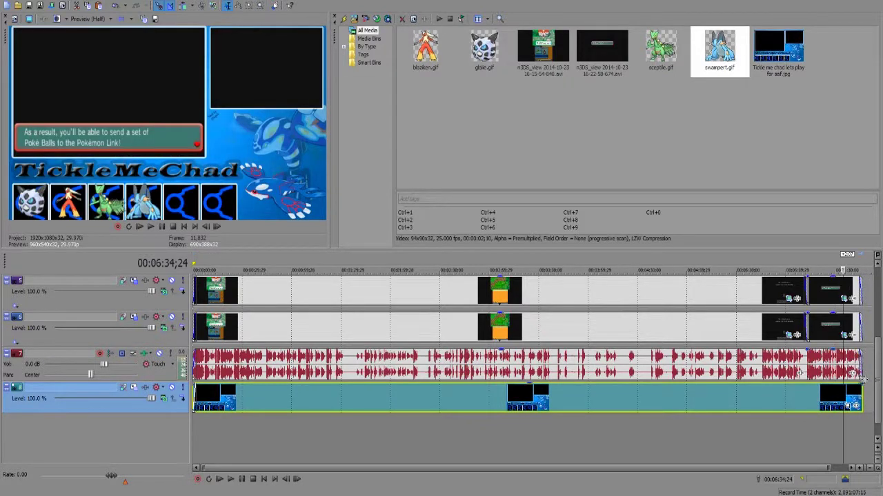
left_click(863, 382)
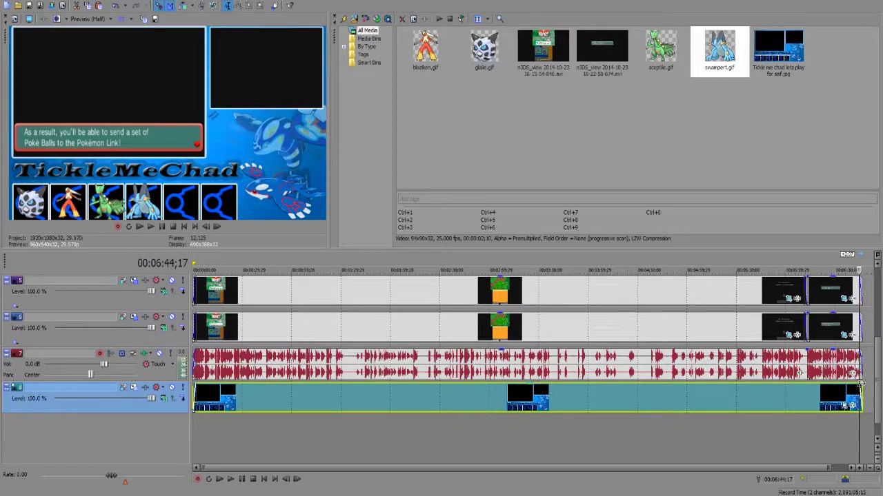
left_click_drag(879, 390, 878, 357)
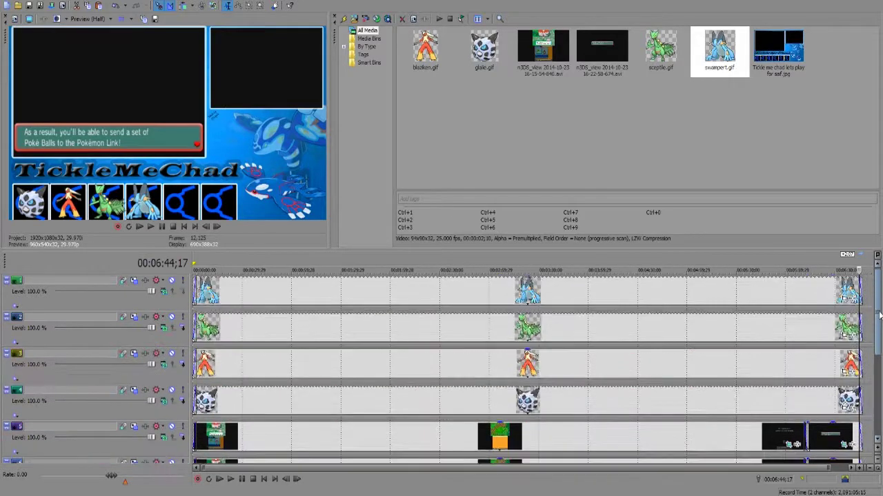
Step: Play back the project's ending from 00:06:42;19 and return the playhead to 00:06:15;10 in the second recording
left_click(854, 285)
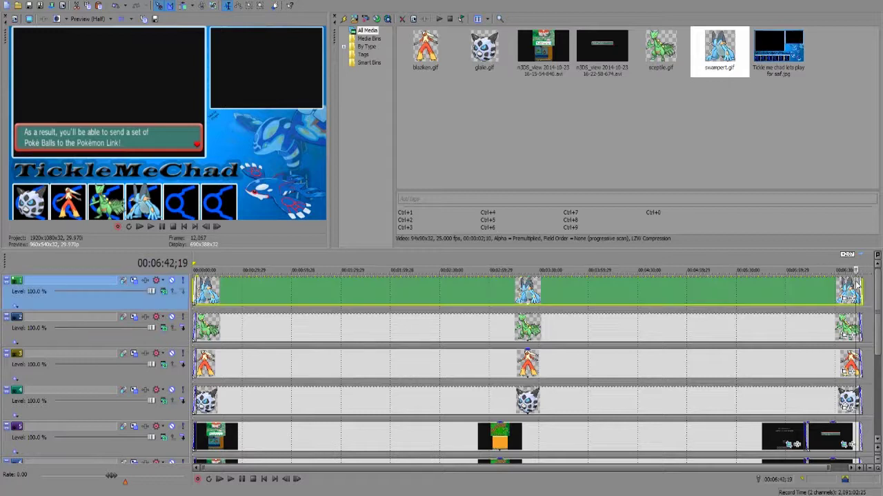
left_click(151, 227)
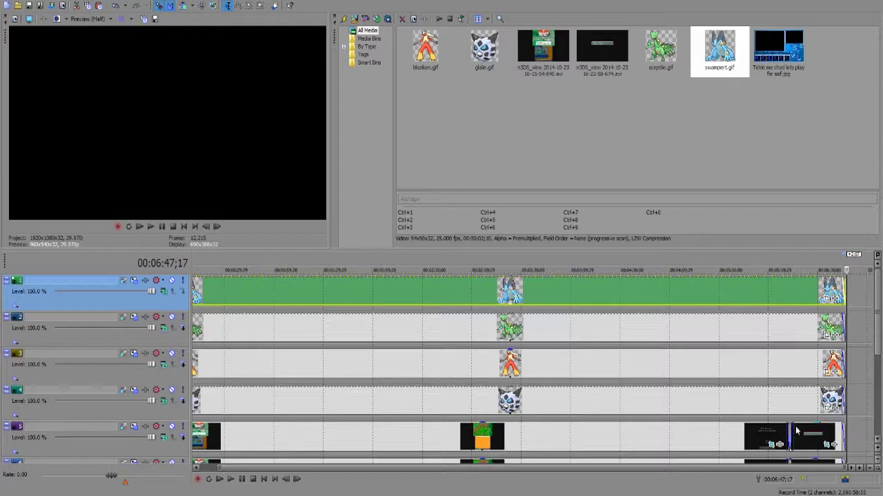
left_click(793, 431)
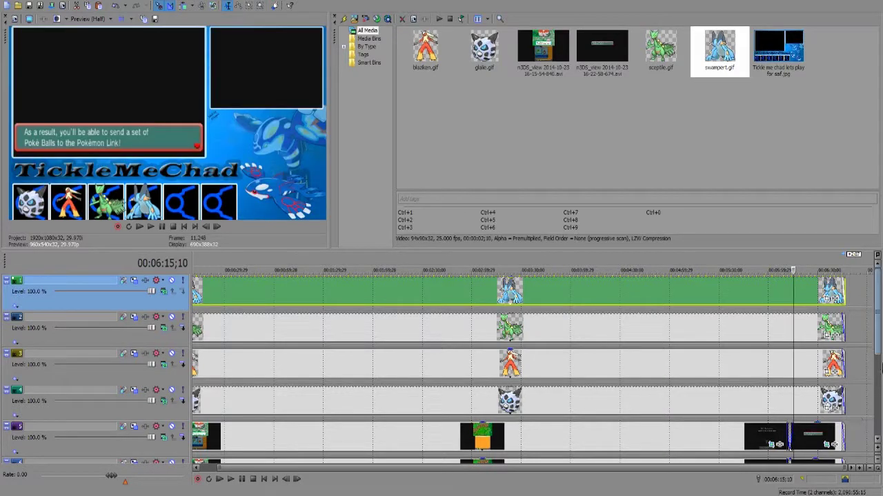
left_click_drag(879, 365, 879, 383)
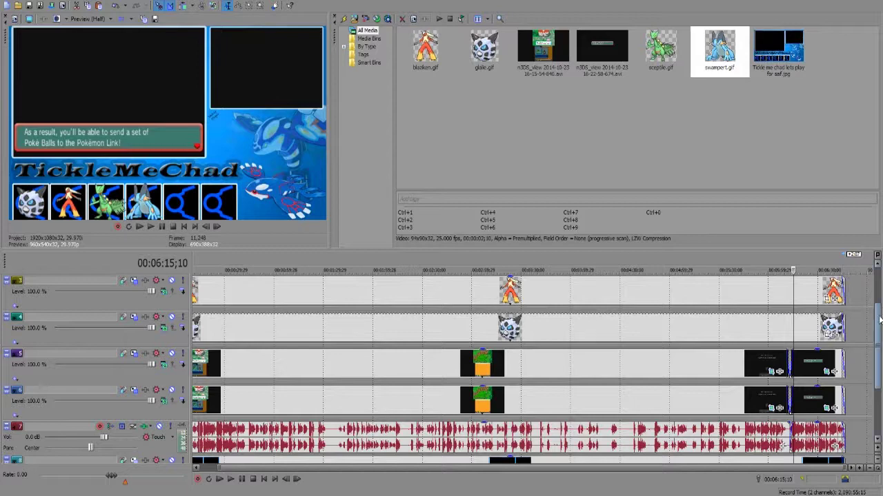
scroll(879, 338, "down", 2)
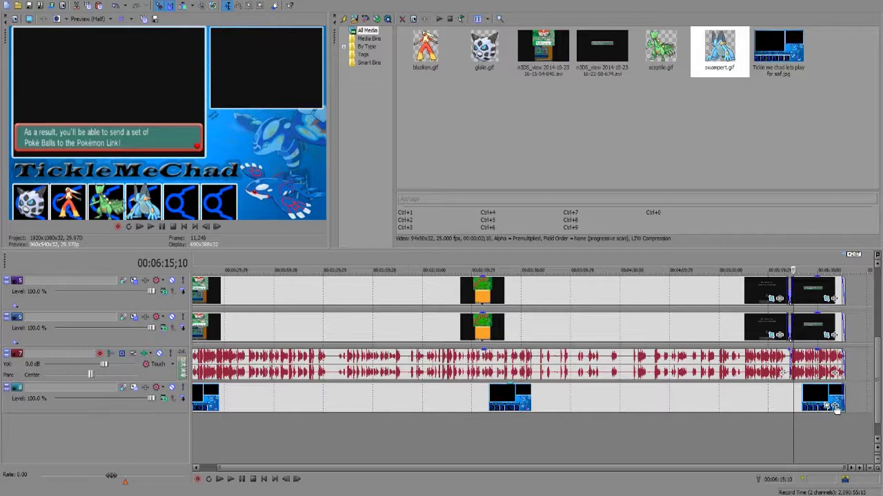
left_click(834, 406)
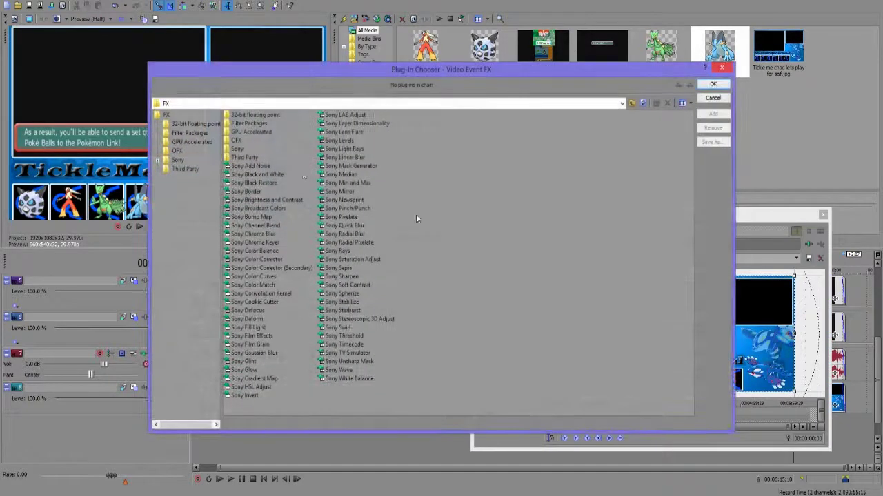
left_click(722, 68)
left_click(823, 216)
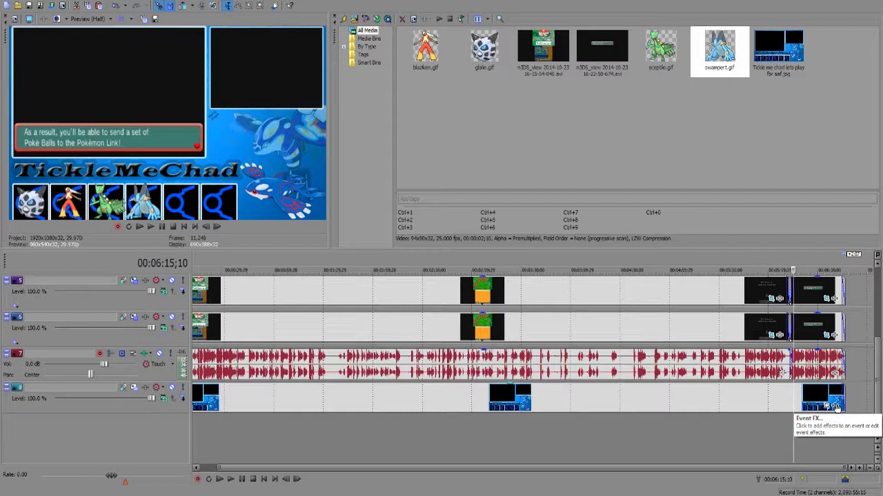
Step: Add the Sony Color Corrector (Secondary), Saturation Adjust and Sharpen effects to the layout background clip on track 8
left_click(836, 406)
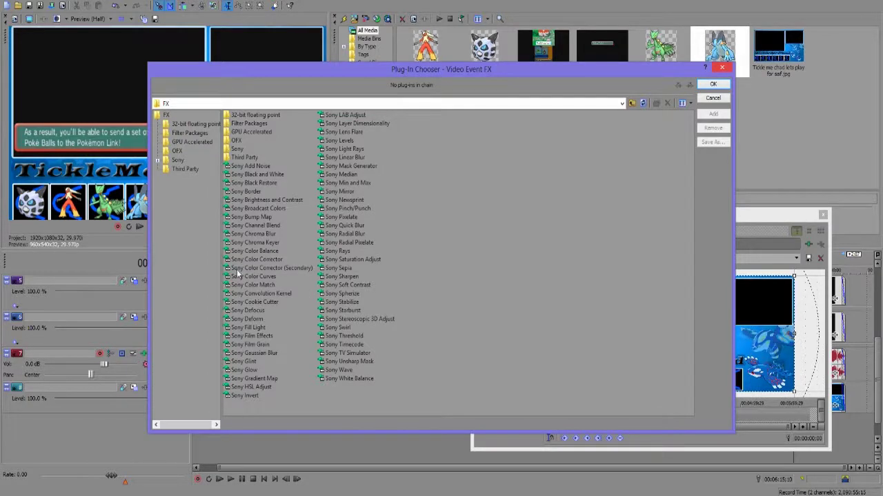
double_click(295, 267)
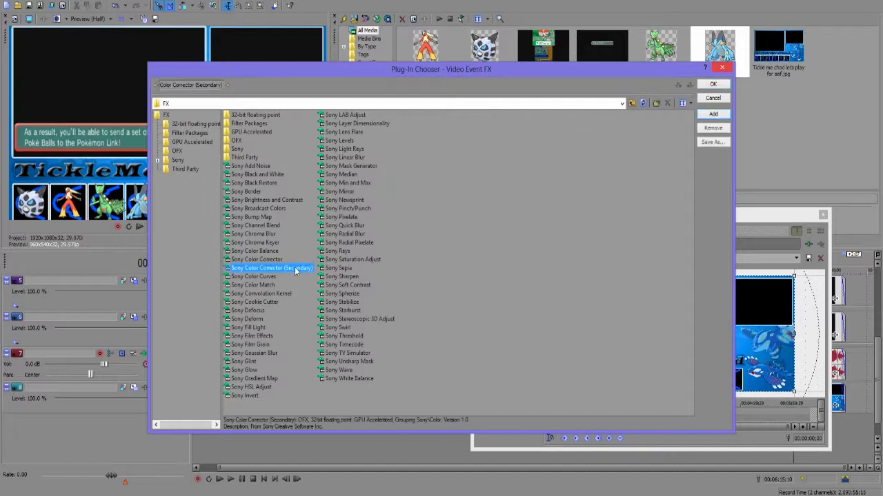
double_click(375, 259)
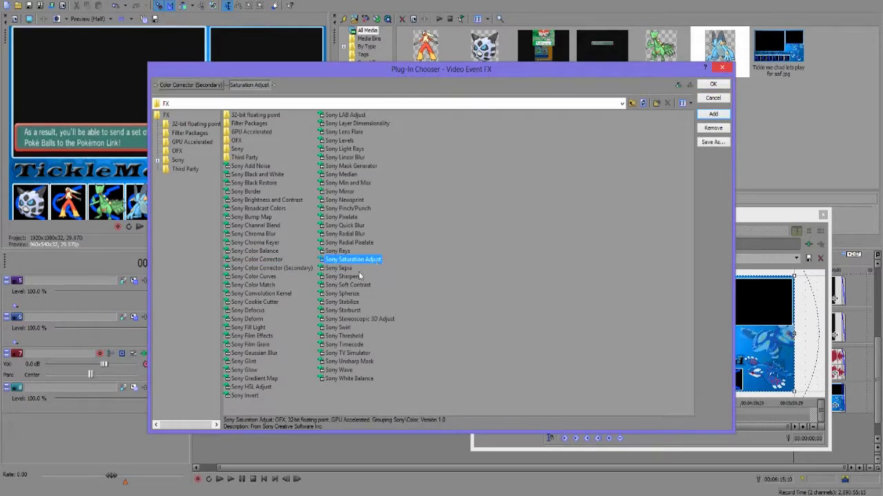
double_click(343, 277)
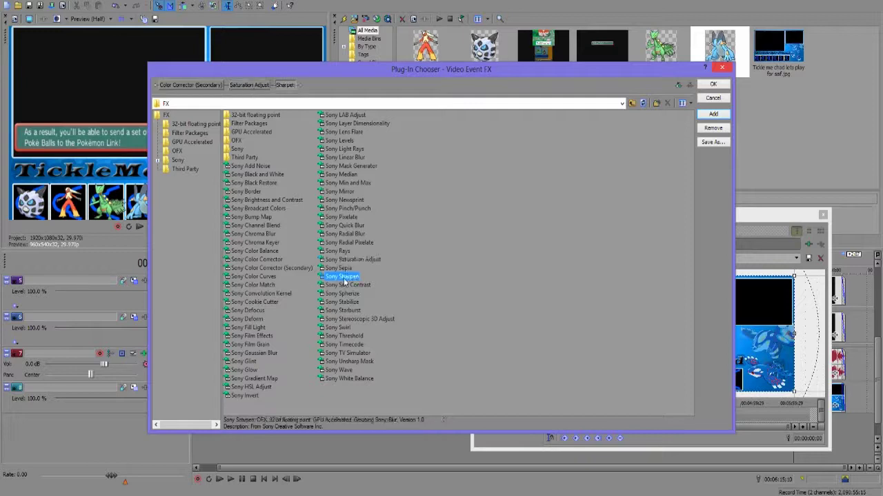
left_click(712, 85)
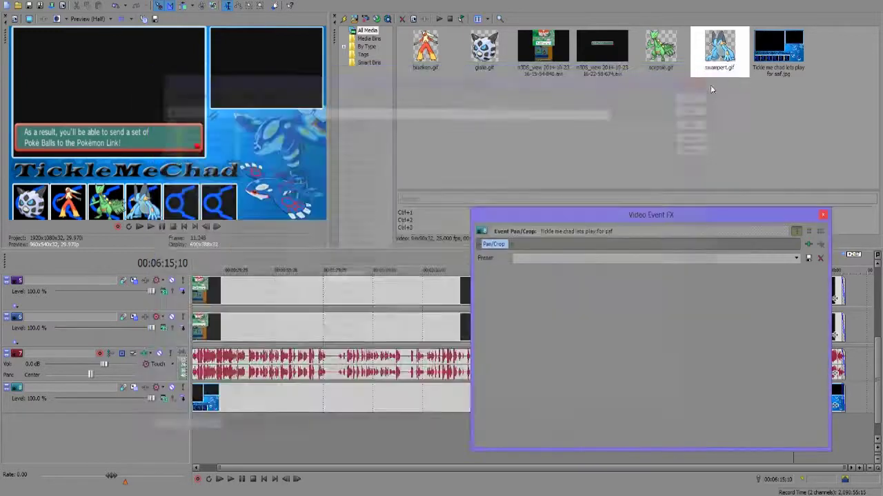
left_click_drag(629, 216, 544, 159)
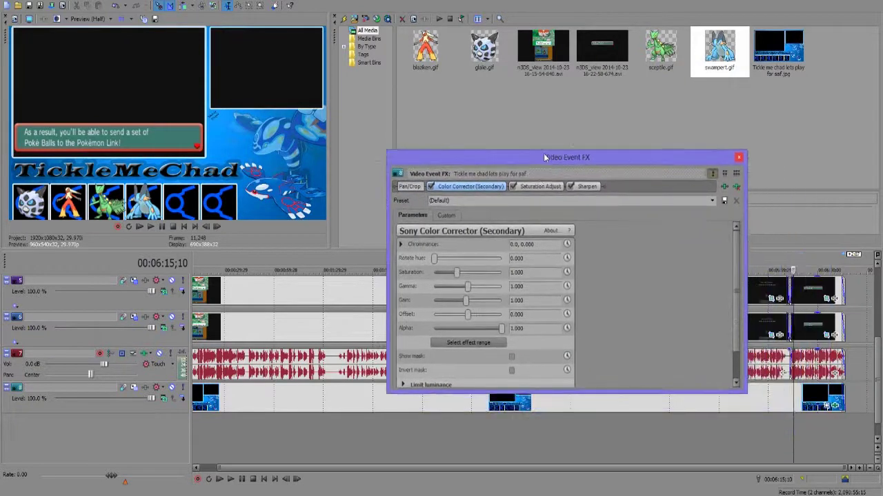
Step: Apply the PKMN preset to the background clip's Color Corrector (Secondary) and look through its parameters
left_click(712, 201)
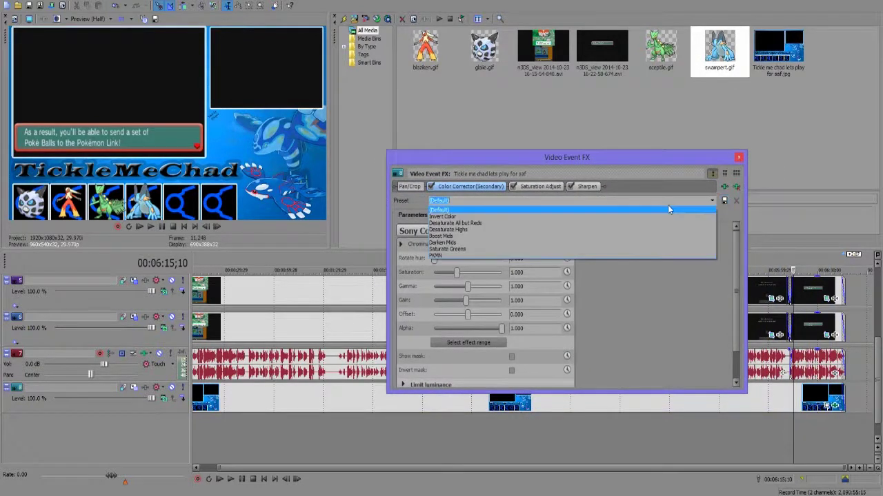
left_click(445, 260)
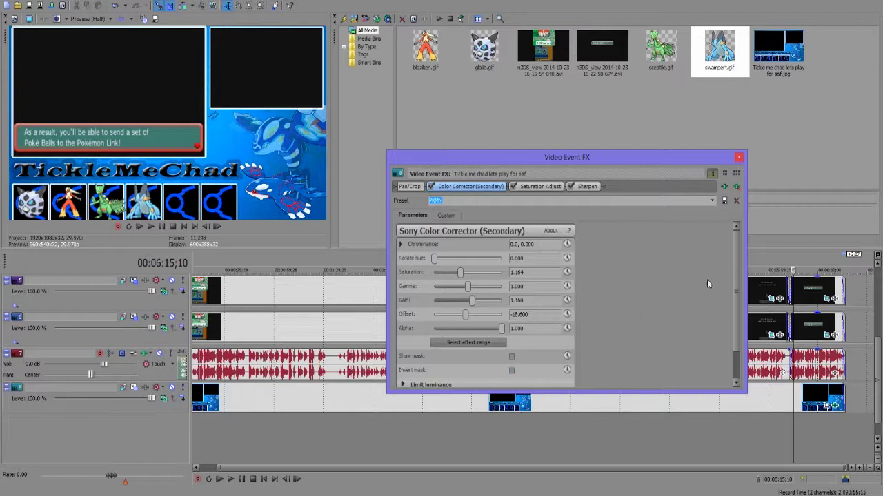
scroll(739, 261, "down", 2)
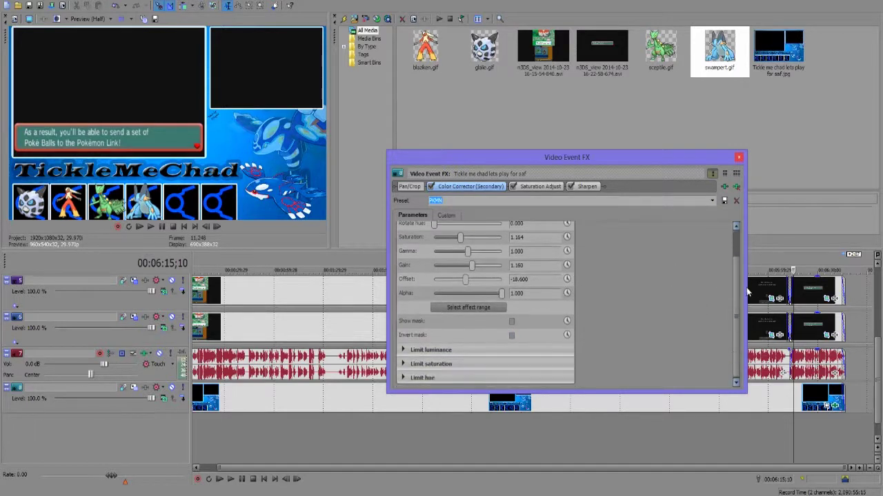
scroll(745, 242, "up", 2)
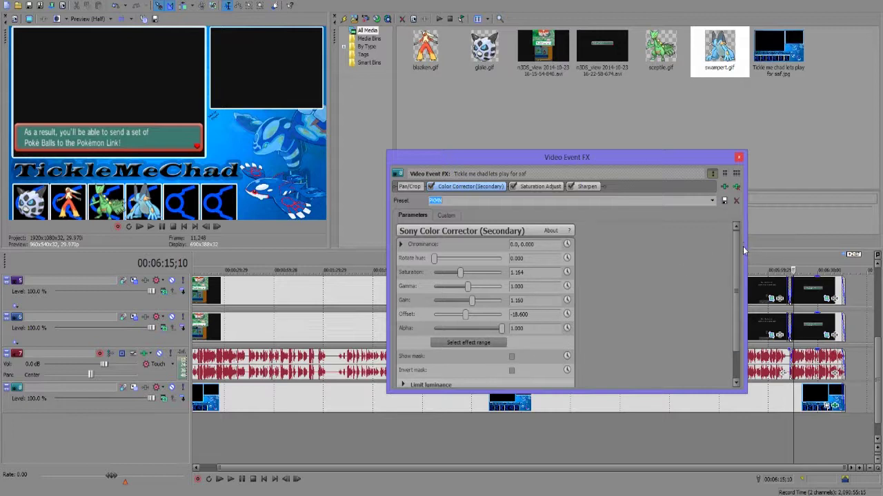
scroll(528, 359, "down", 2)
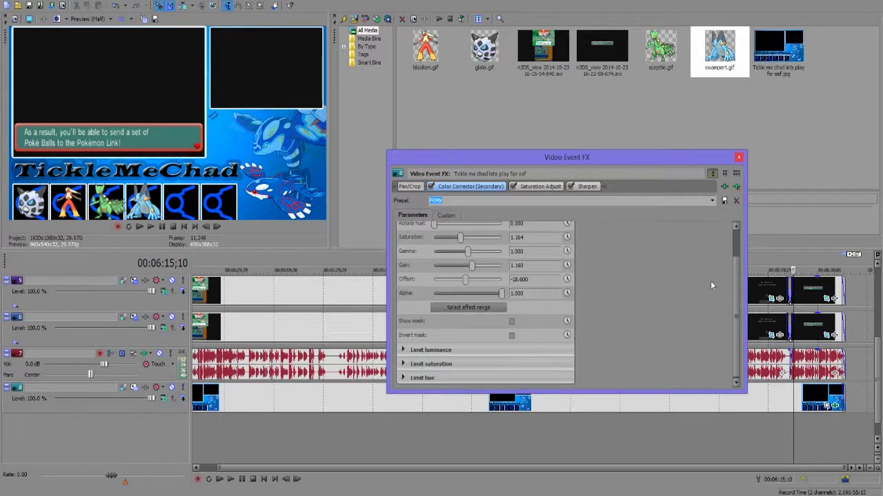
scroll(736, 276, "up", 2)
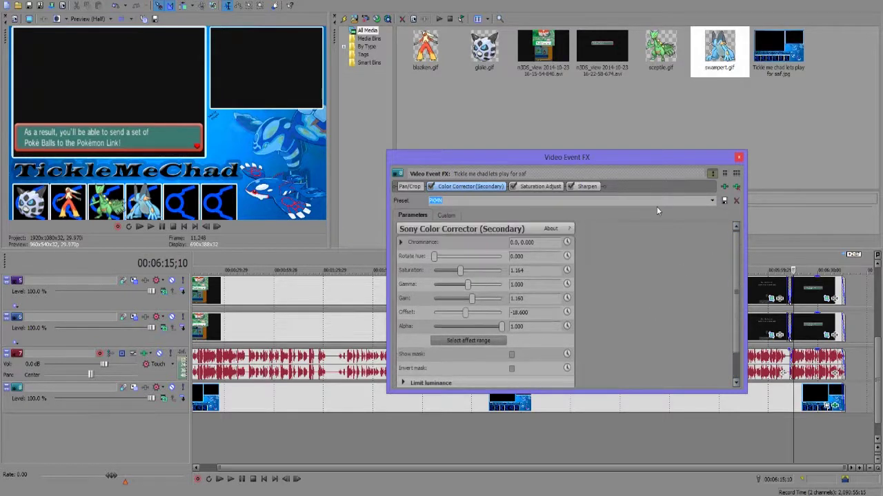
Step: Apply the PKMN presets to the background clip's Saturation Adjust and Sharpen effects
left_click(541, 187)
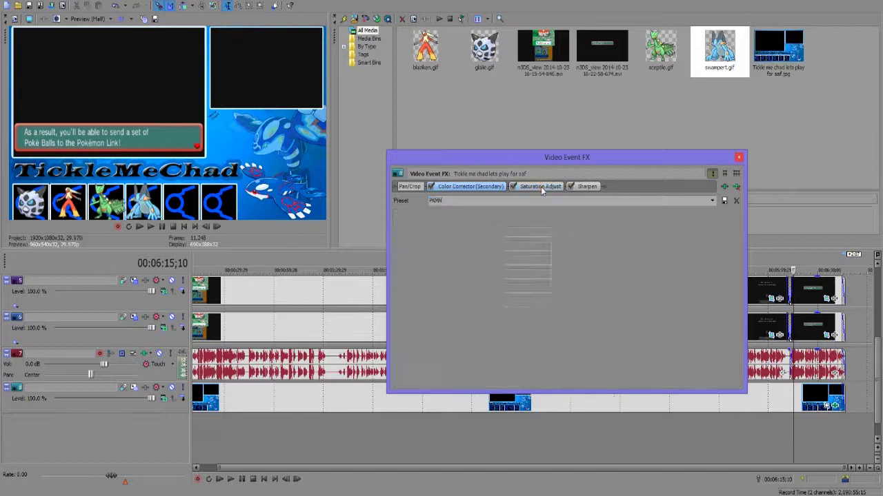
left_click(712, 201)
left_click(470, 242)
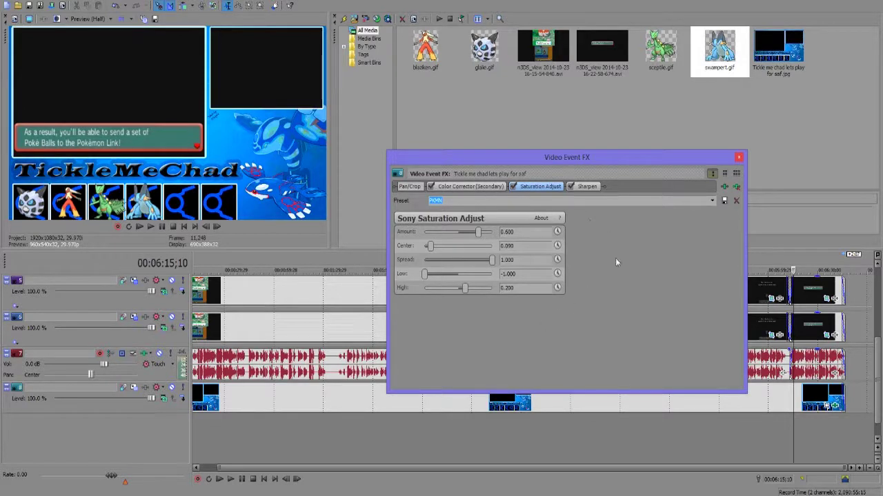
left_click(590, 187)
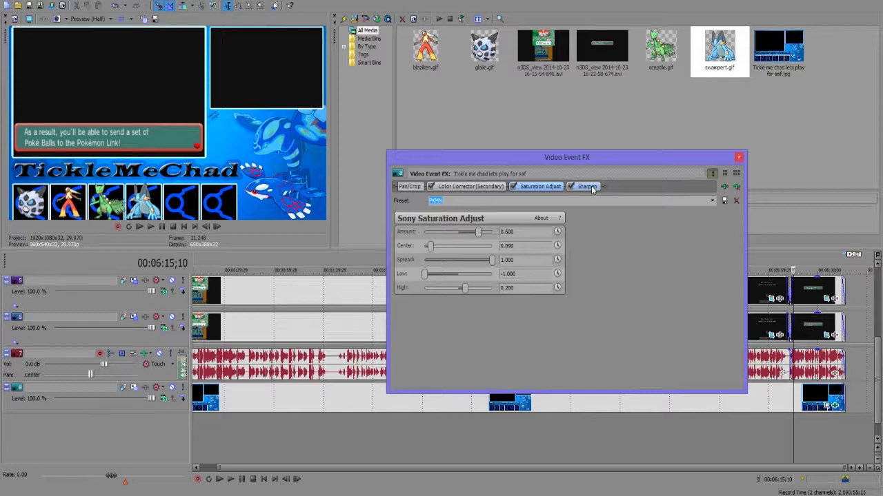
left_click(713, 200)
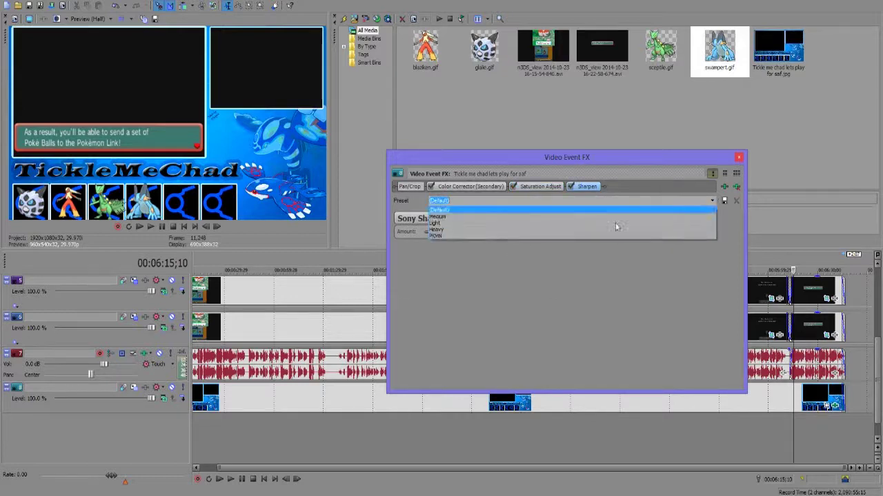
left_click(445, 236)
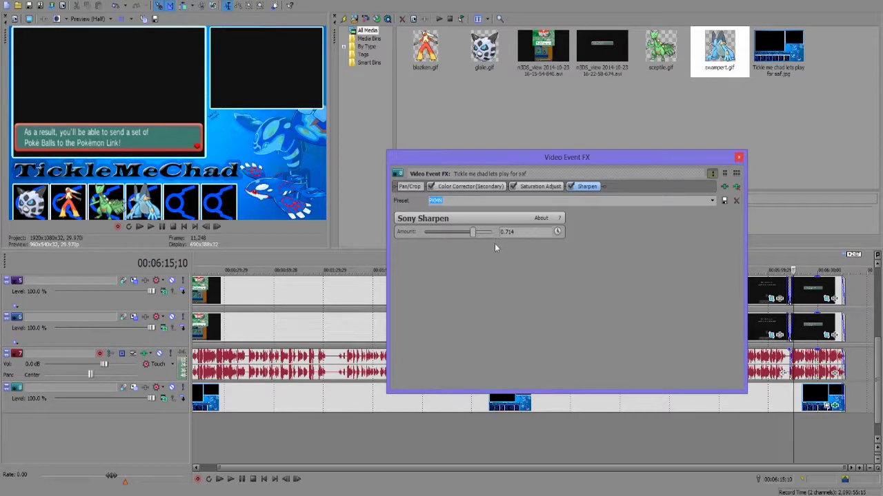
left_click(739, 157)
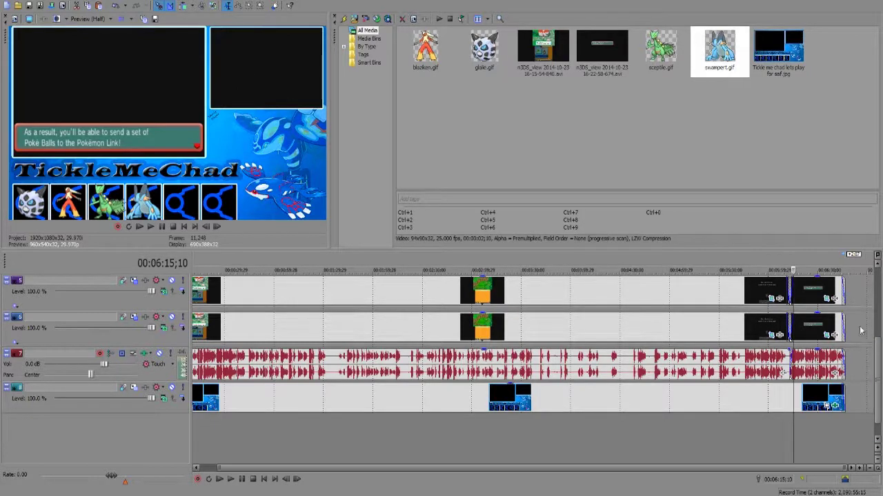
Step: Add Sony Color Corrector (Secondary), Saturation Adjust and Sharpen to the second gameplay recording on track 6
left_click(834, 336)
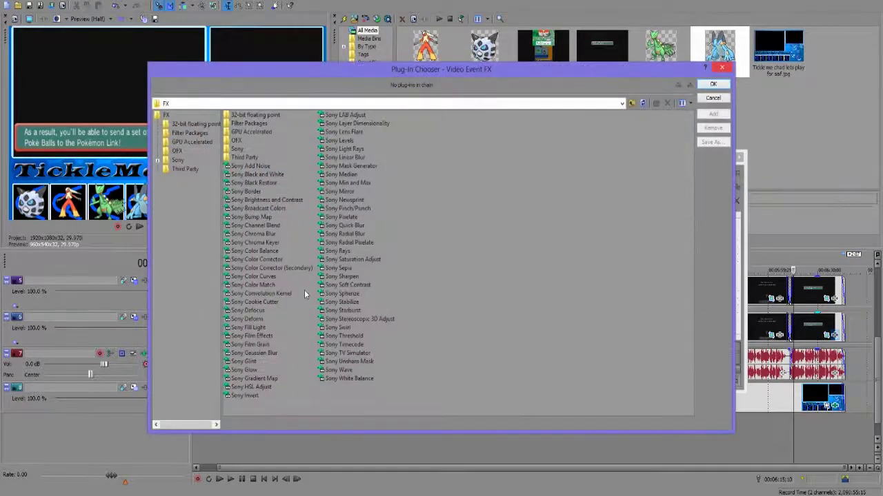
double_click(296, 268)
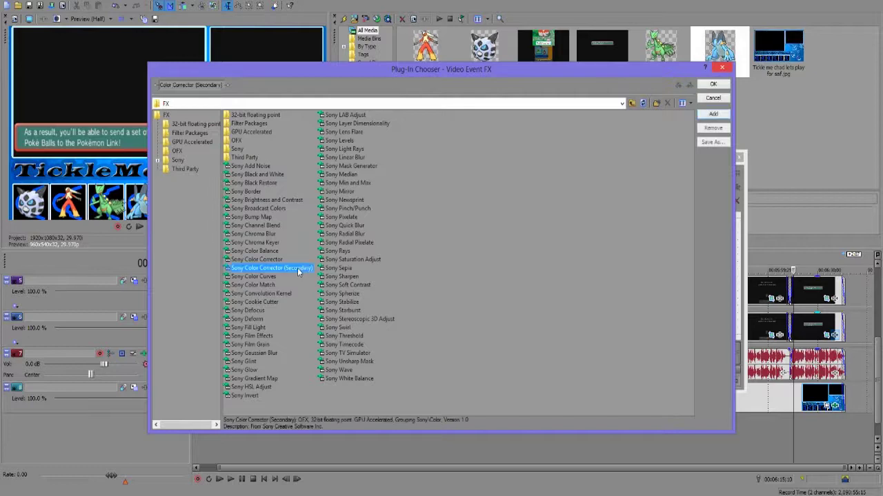
double_click(367, 259)
double_click(348, 276)
left_click(713, 84)
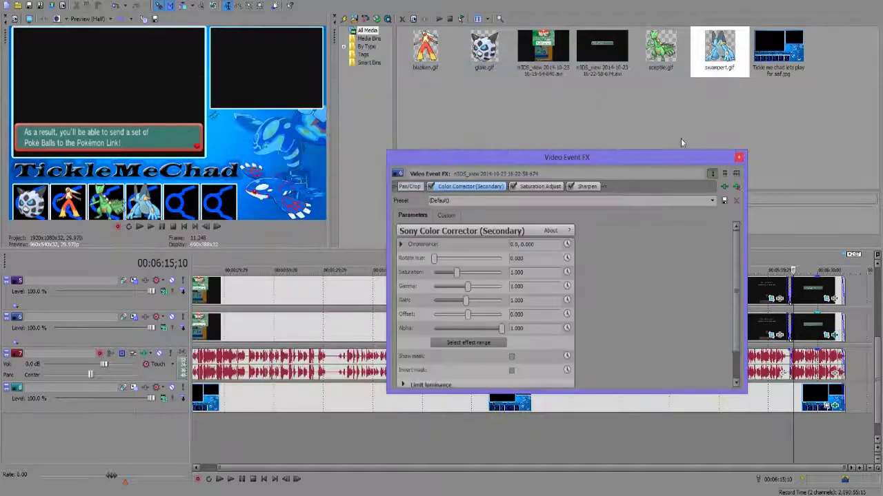
Step: Apply the PKMN preset to each of the three effects on track 6's second recording
left_click(712, 200)
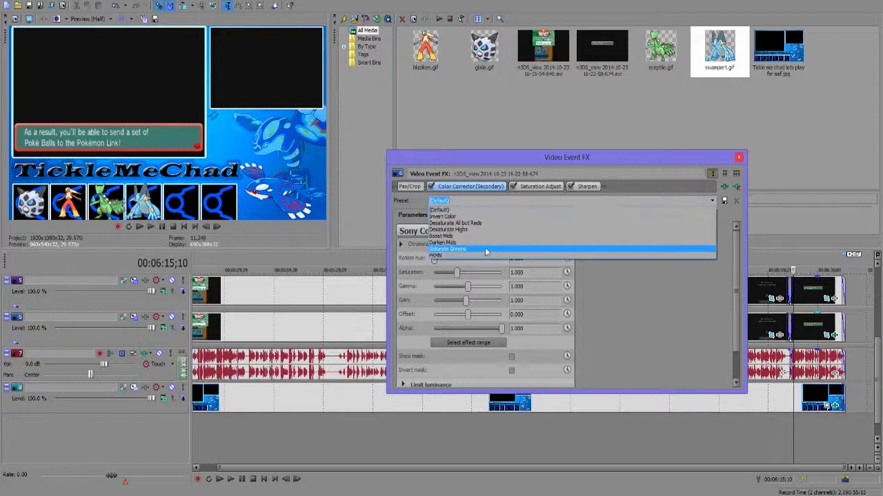
left_click(476, 255)
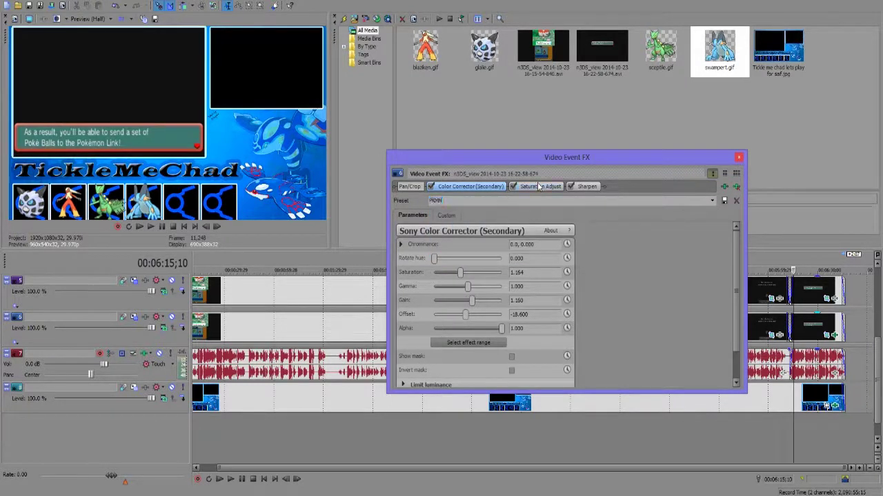
left_click(538, 187)
left_click(711, 200)
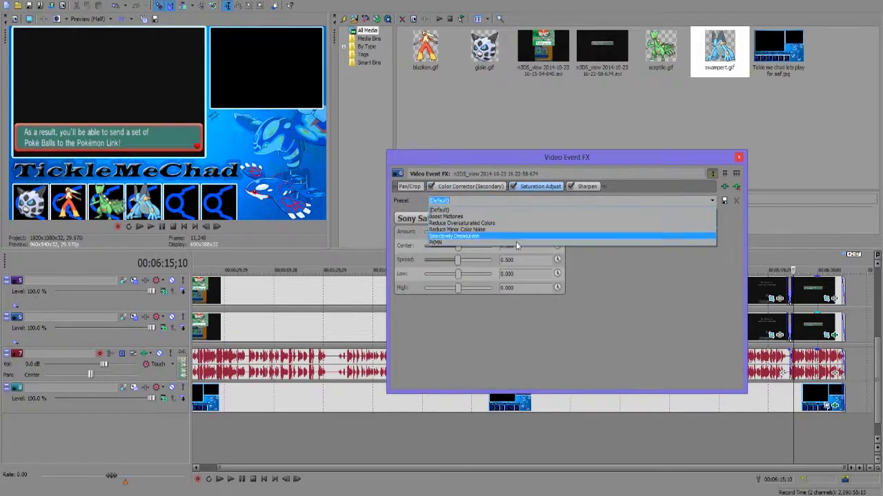
left_click(468, 246)
left_click(587, 186)
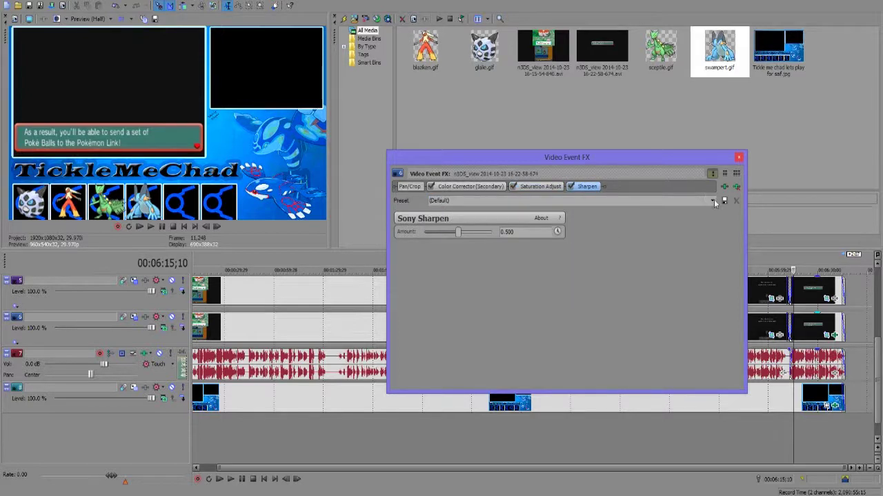
left_click(713, 201)
left_click(476, 234)
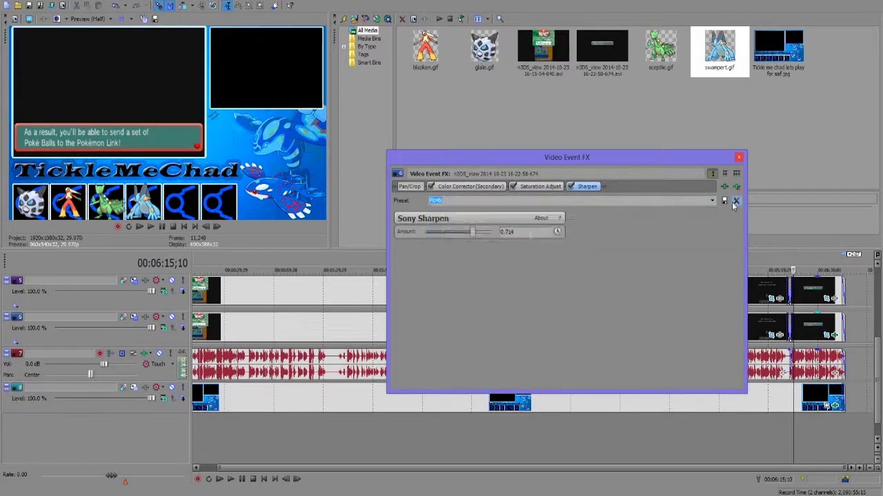
left_click(738, 158)
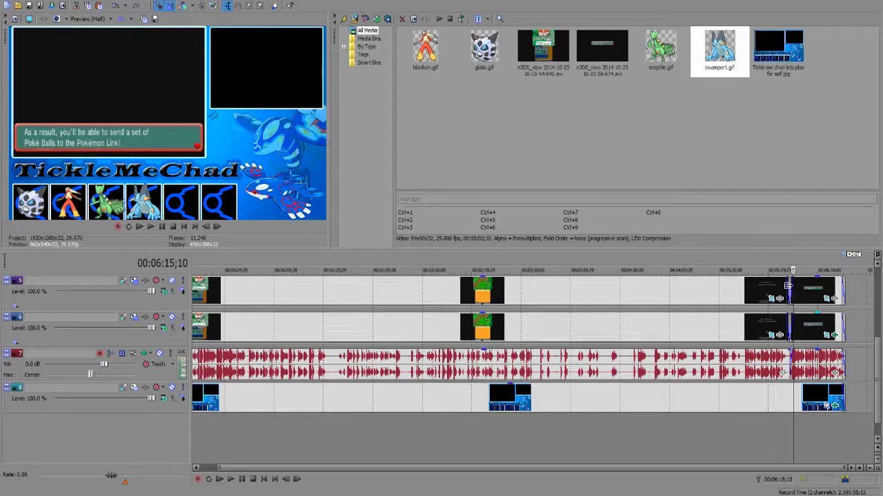
Step: Add Sony Color Corrector (Secondary), Saturation Adjust and Sharpen to the second gameplay recording on track 5
left_click(834, 298)
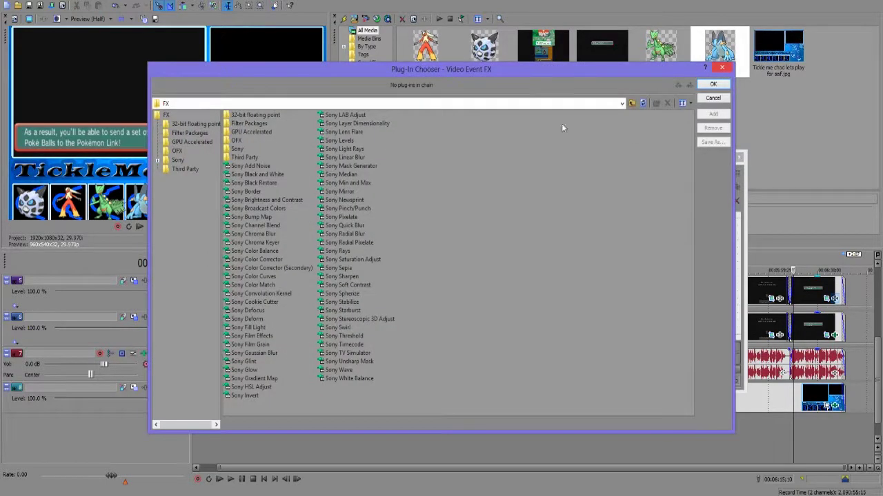
double_click(276, 268)
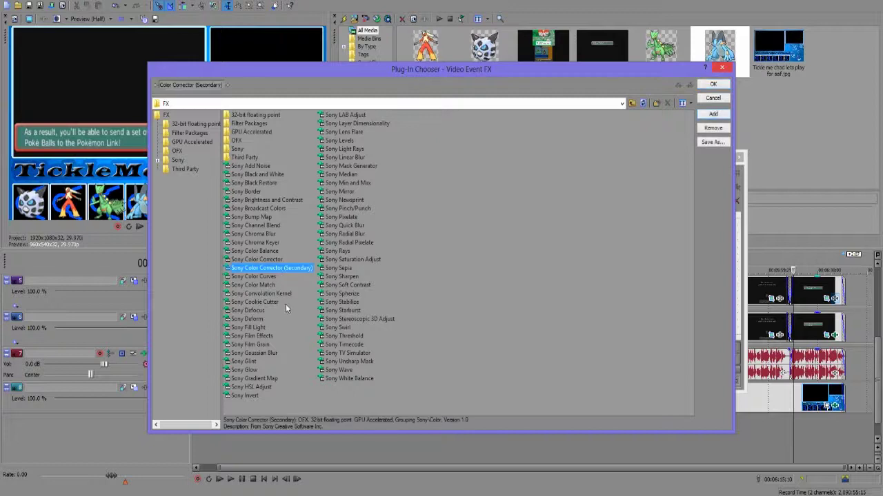
double_click(370, 261)
double_click(351, 276)
left_click(714, 83)
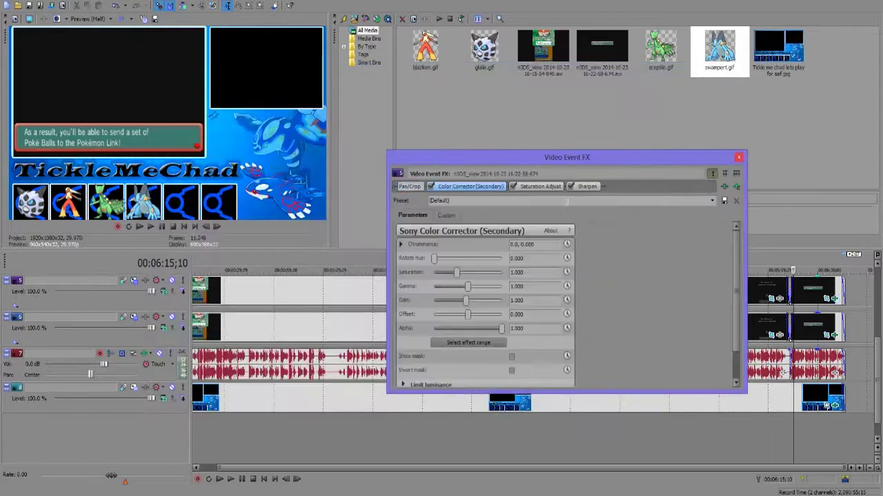
Step: Apply the PKMN preset to Color Corrector (Secondary), Saturation Adjust and Sharpen on track 5's second recording
left_click(711, 200)
left_click(452, 257)
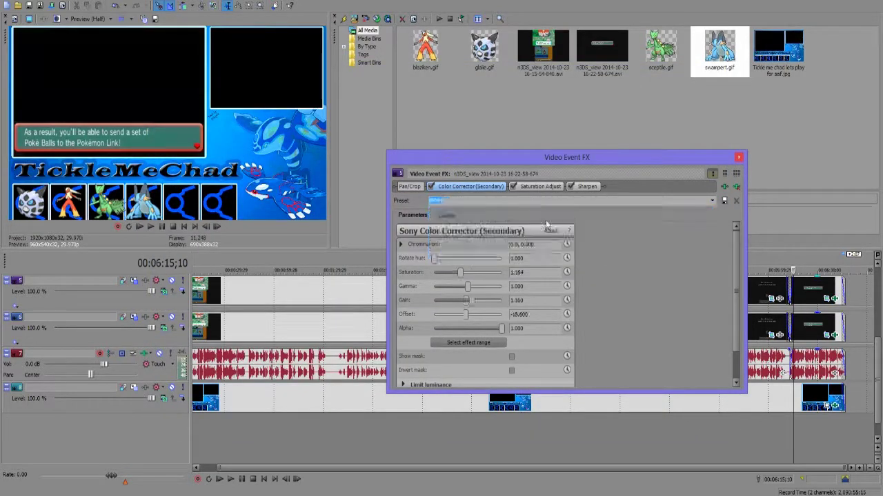
left_click(535, 186)
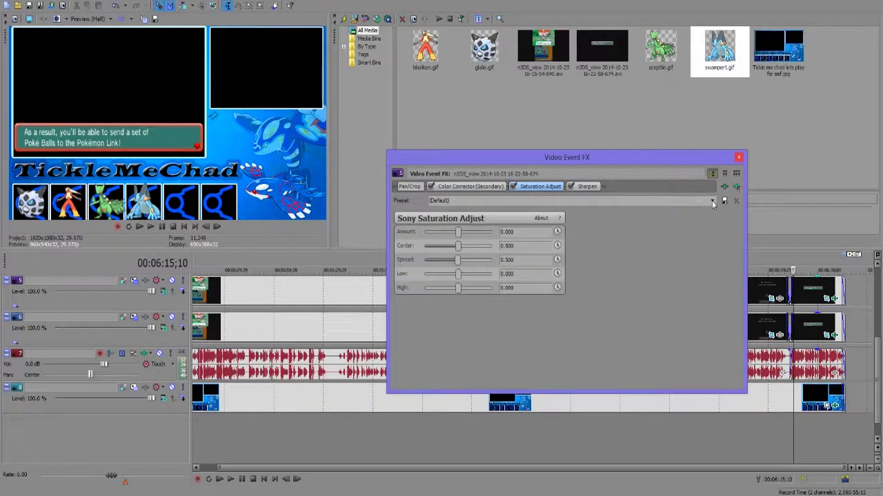
left_click(710, 202)
left_click(475, 240)
left_click(587, 186)
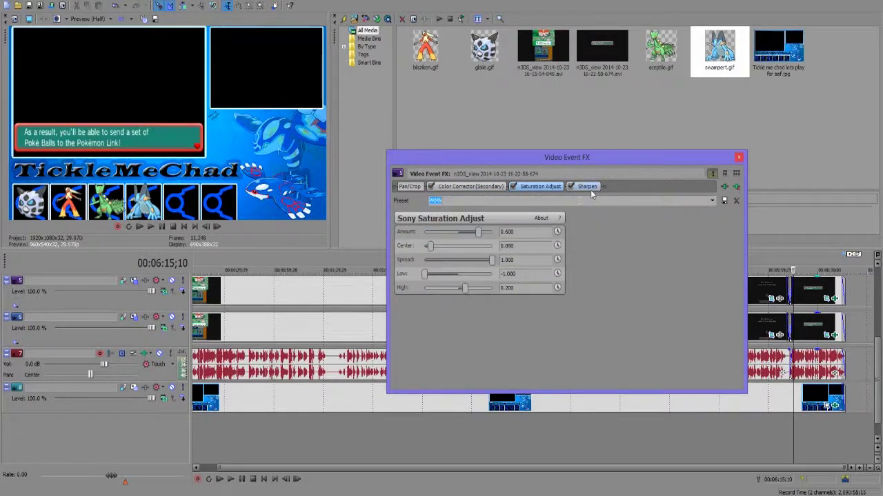
left_click(711, 201)
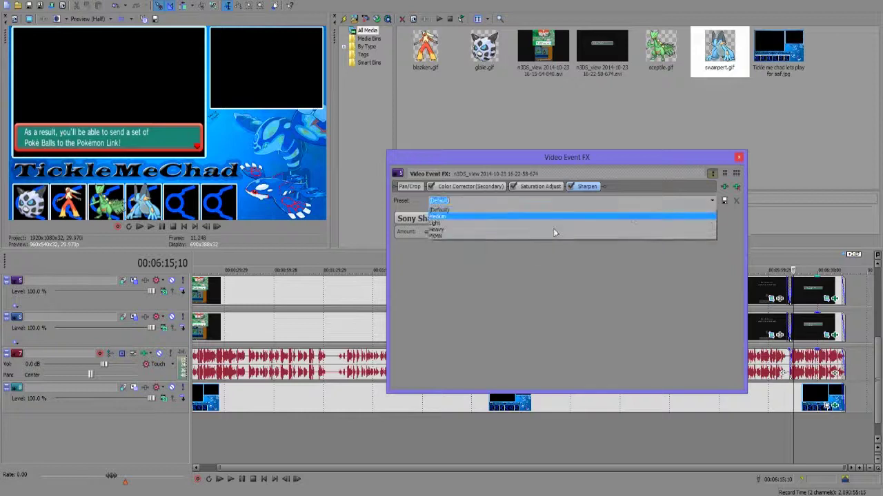
left_click(482, 236)
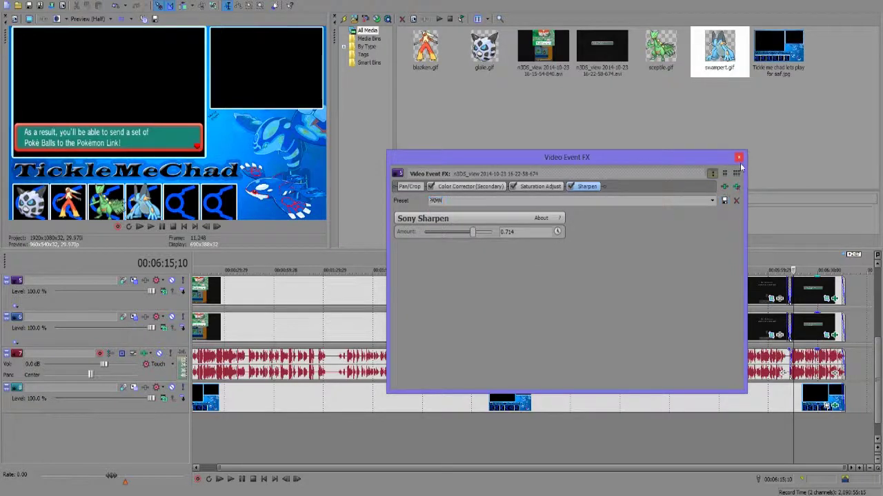
left_click(738, 158)
Step: Add Sony Color Corrector (Secondary), Saturation Adjust and Sharpen to the first gameplay recording on track 5
left_click(765, 295)
left_click(780, 299)
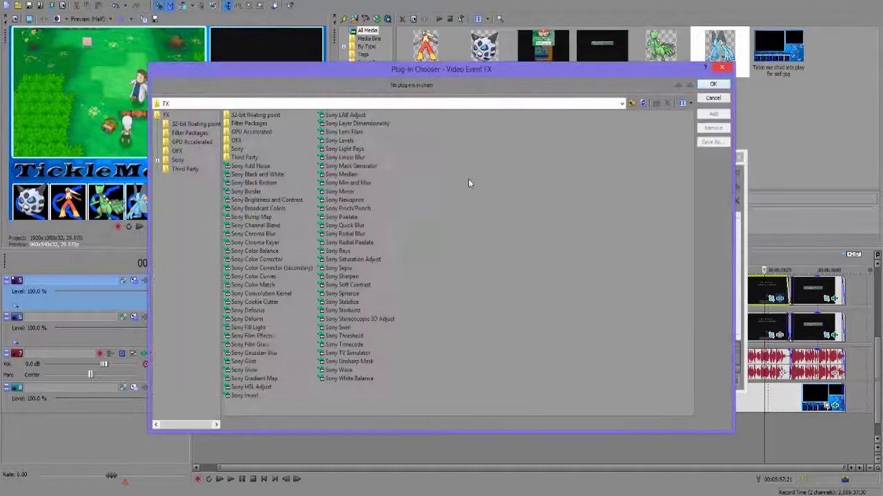
left_click_drag(395, 74, 460, 98)
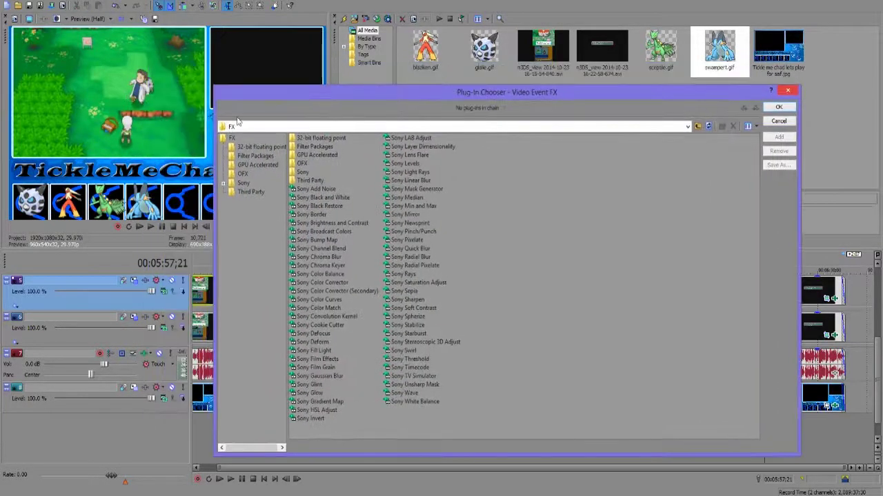
double_click(348, 290)
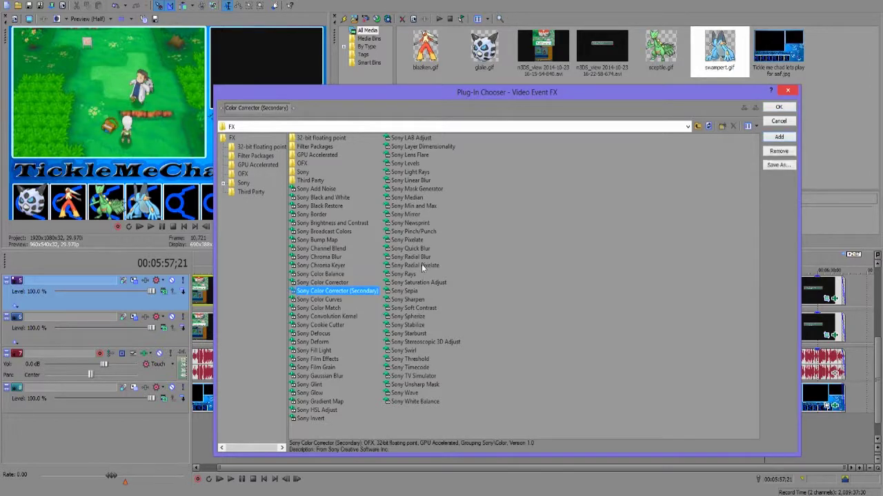
double_click(426, 283)
double_click(410, 300)
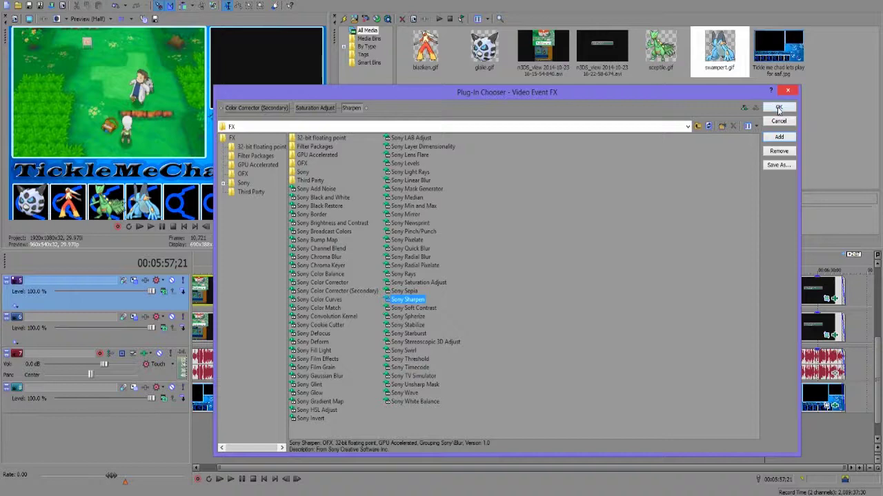
left_click(778, 109)
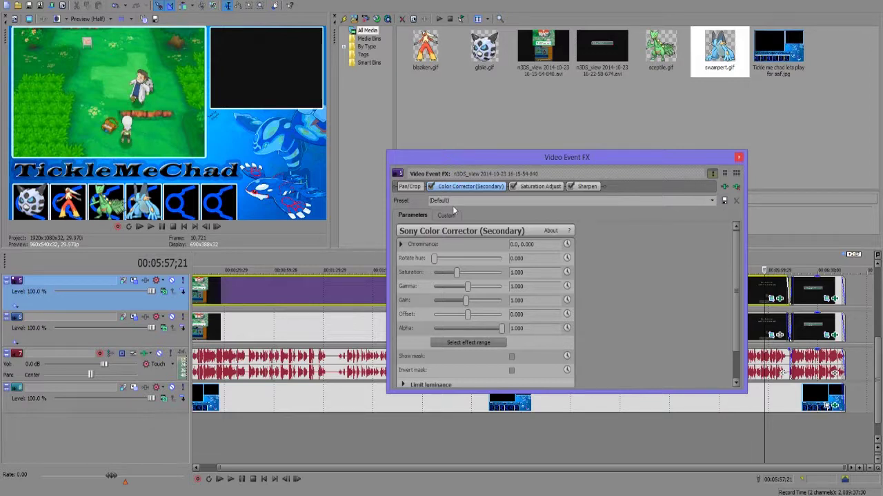
Step: Apply the PKMN preset to each of the three effects on track 5's first recording
left_click(523, 201)
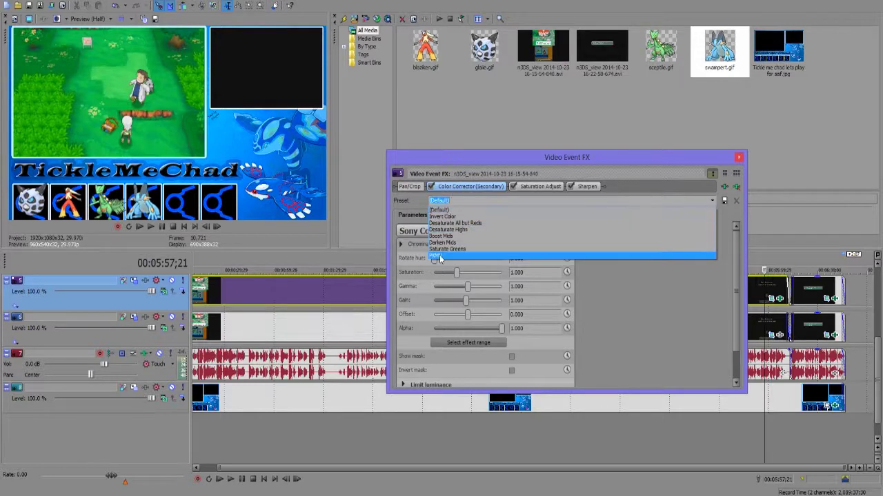
left_click(439, 257)
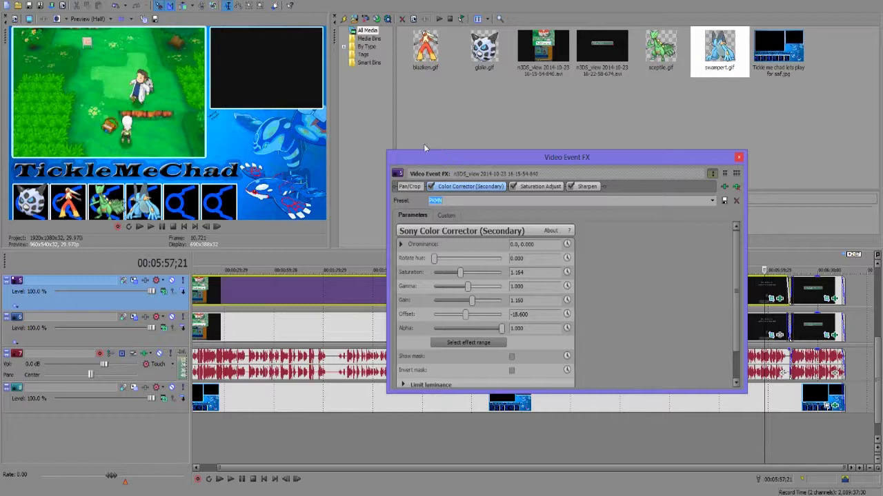
left_click(538, 186)
left_click(712, 200)
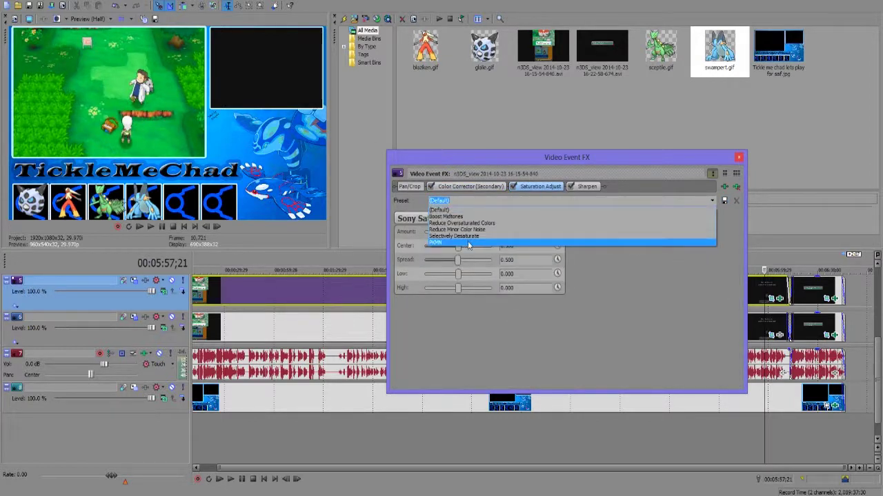
left_click(468, 243)
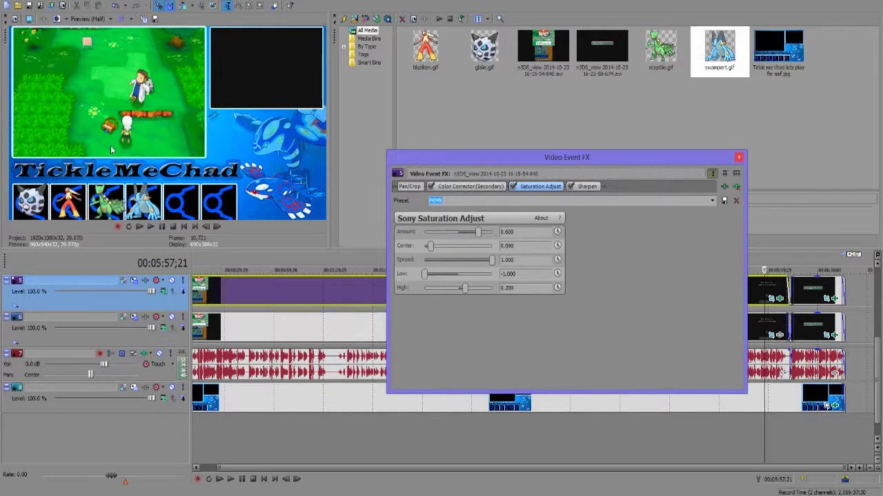
left_click(586, 187)
left_click(713, 201)
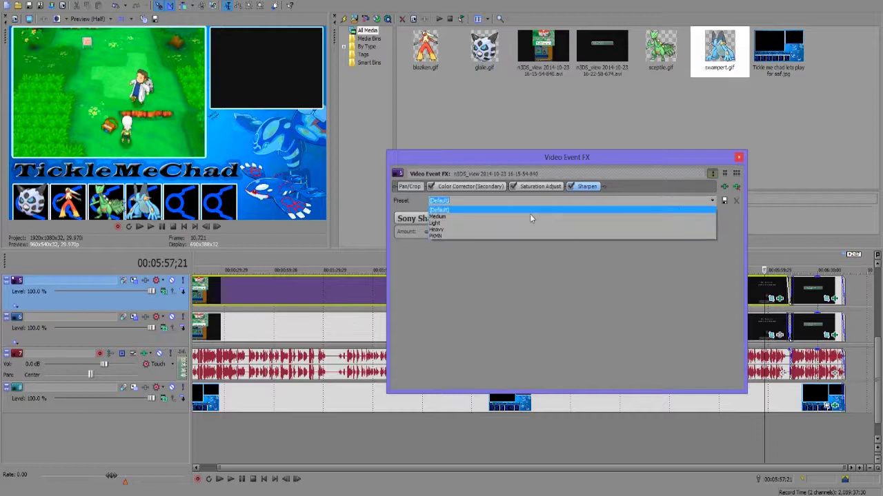
left_click(432, 243)
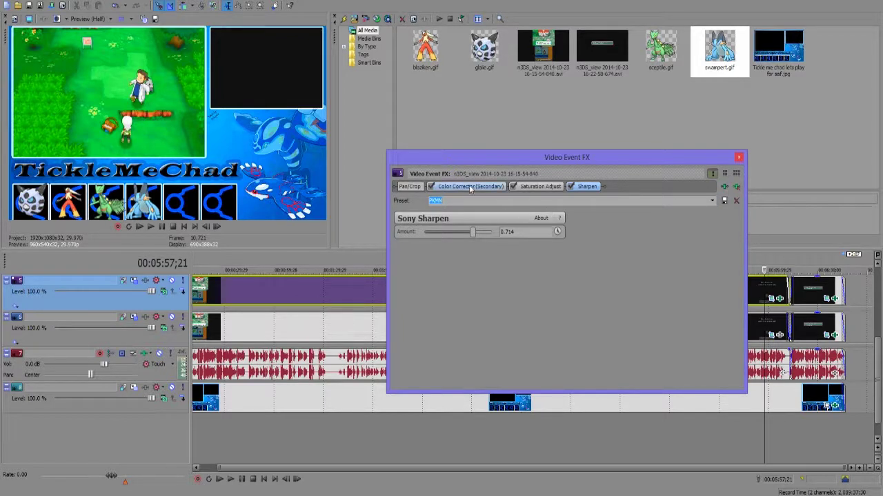
Step: Toggle Color Corrector (Secondary) and Saturation Adjust on track 5's first recording to compare the picture with and without them
left_click(431, 187)
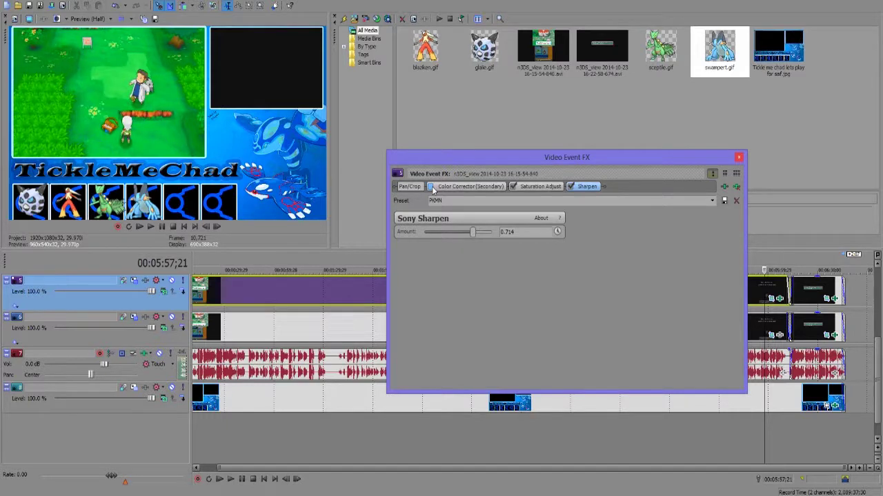
left_click(431, 187)
left_click(512, 187)
left_click(738, 157)
Step: Check the effect chain of the second recording on track 5
left_click(810, 288)
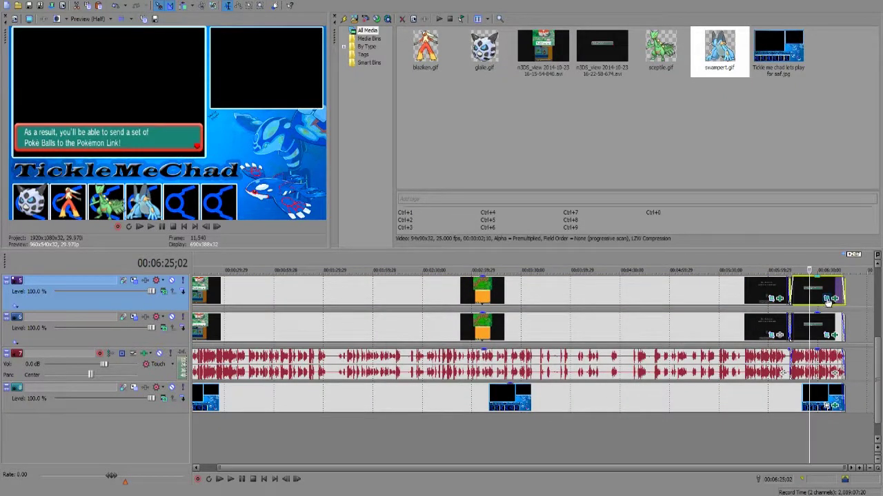
left_click(835, 299)
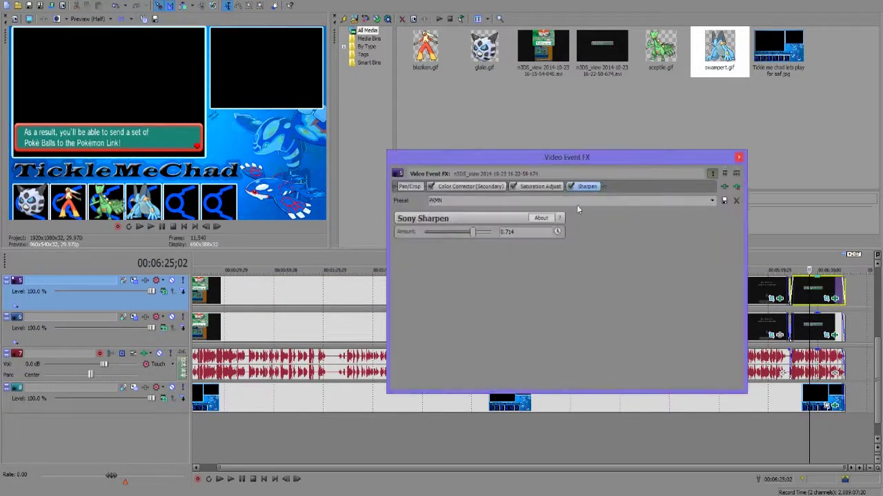
left_click(739, 157)
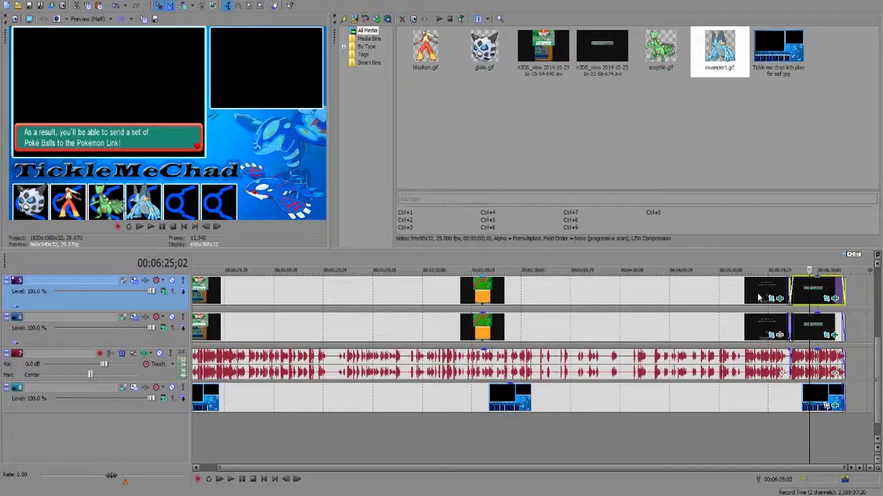
left_click(745, 322)
left_click(780, 336)
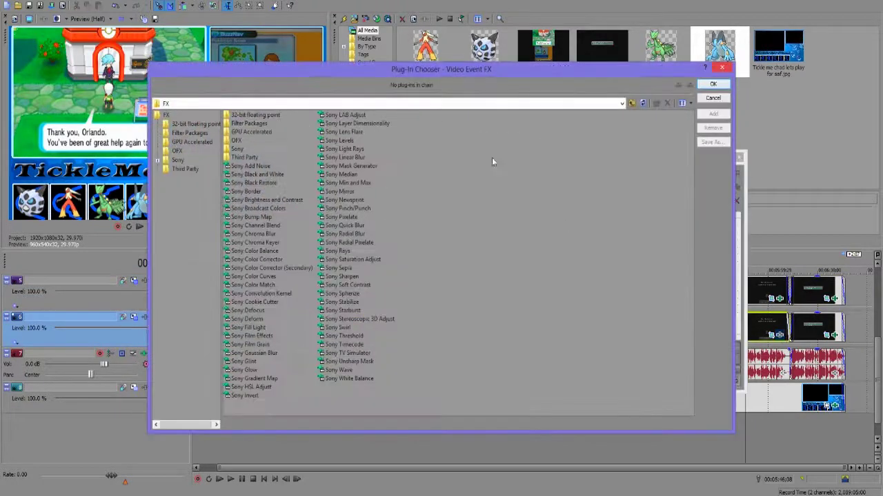
double_click(288, 268)
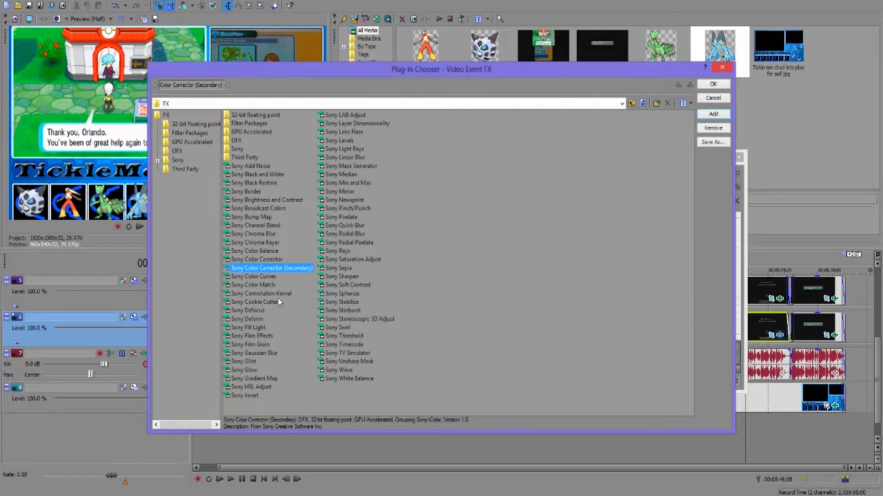
double_click(357, 242)
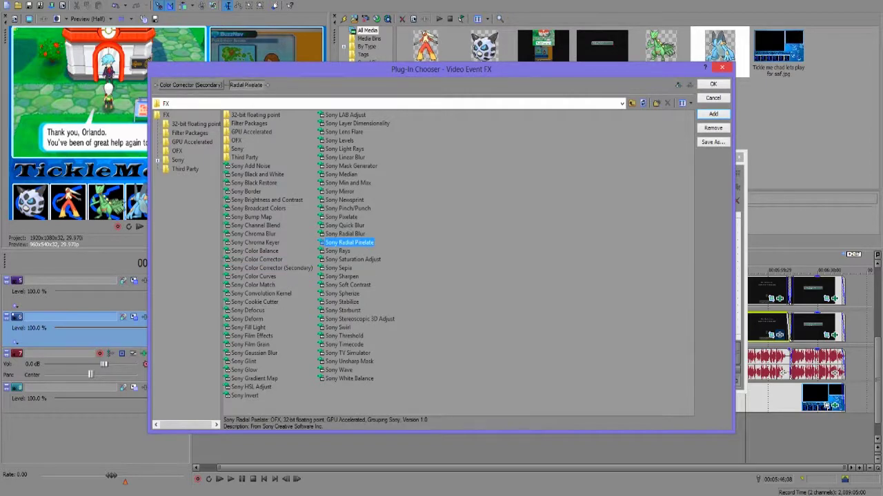
left_click(722, 69)
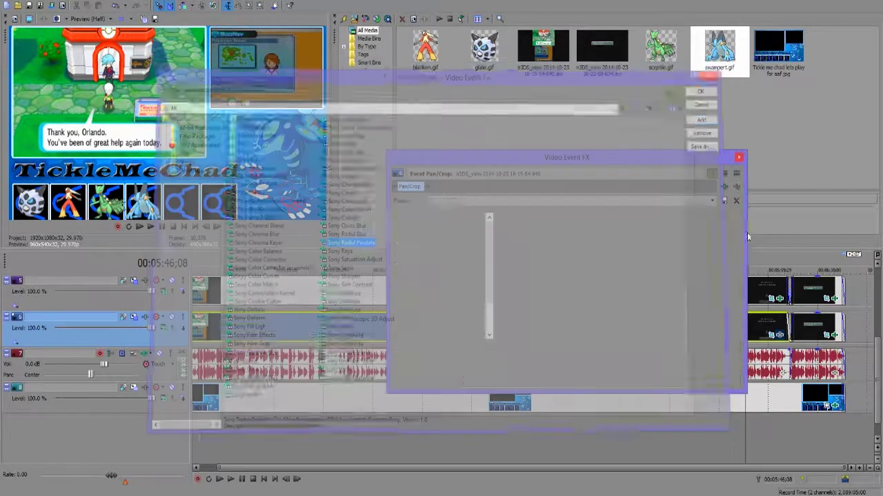
left_click(738, 157)
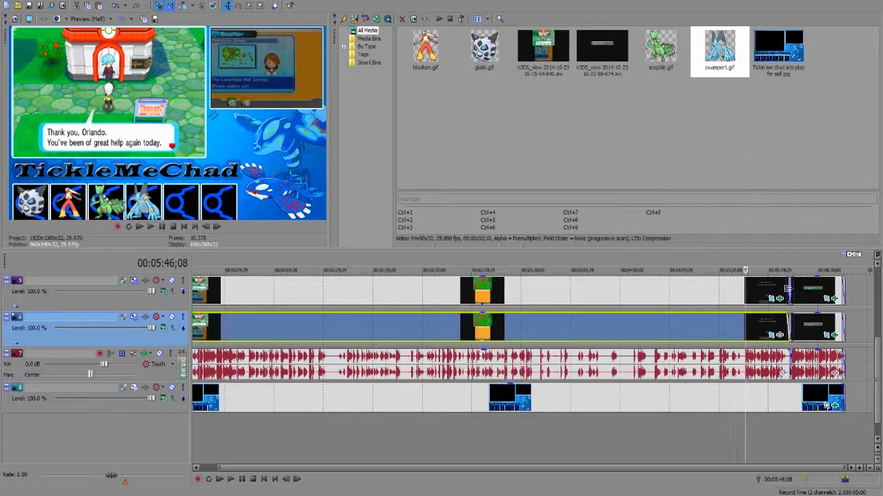
Step: Add Sony Color Corrector (Secondary), Saturation Adjust and Sharpen to the first gameplay recording on track 6
left_click(780, 335)
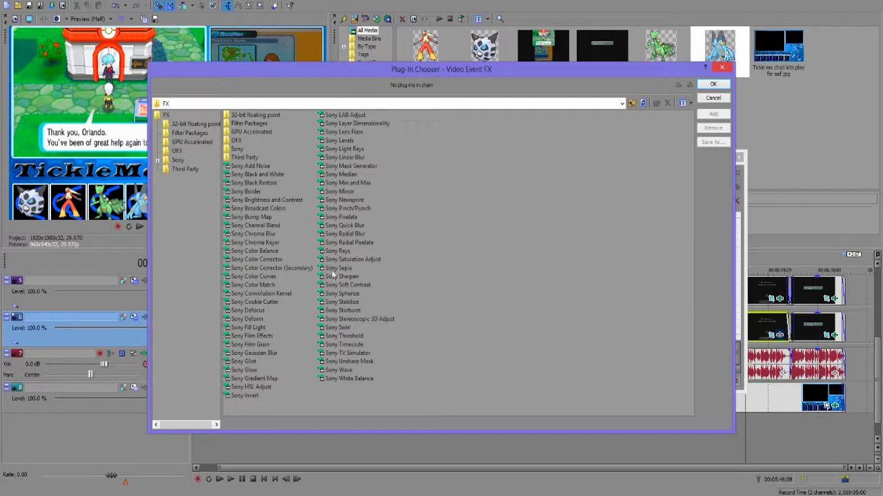
double_click(284, 267)
double_click(353, 260)
double_click(353, 277)
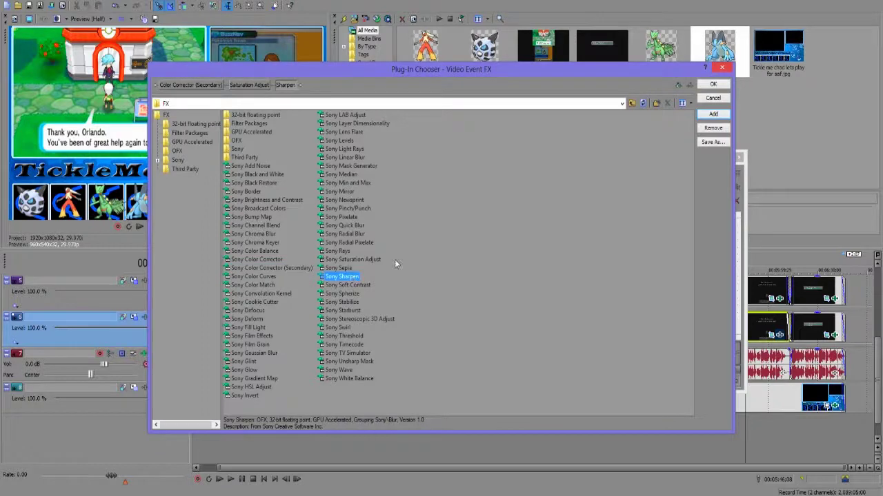
left_click(718, 86)
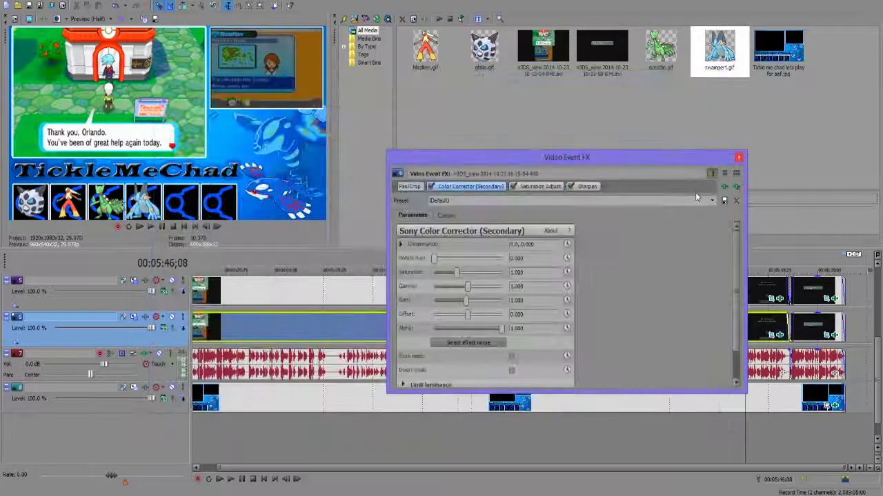
Step: Apply the PKMN preset to Color Corrector (Secondary), Saturation Adjust and Sharpen on track 6's first gameplay recording
left_click(713, 200)
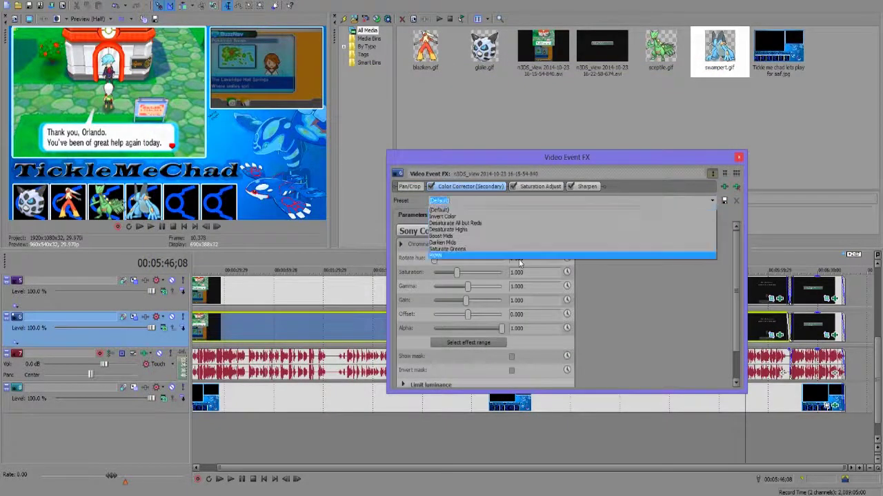
left_click(473, 256)
left_click(543, 186)
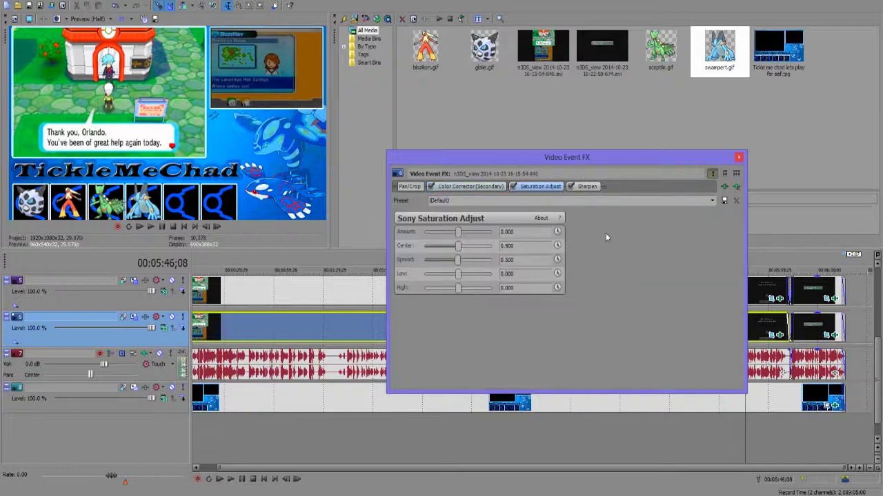
left_click(696, 200)
left_click(486, 247)
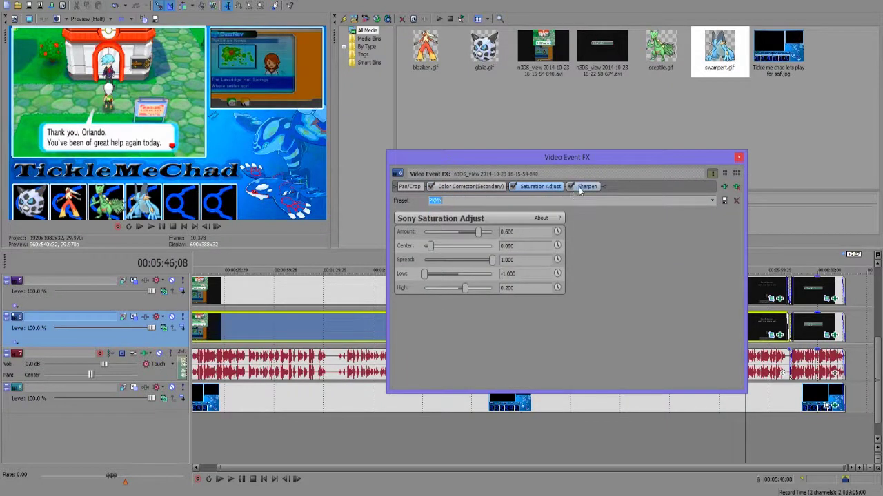
left_click(579, 188)
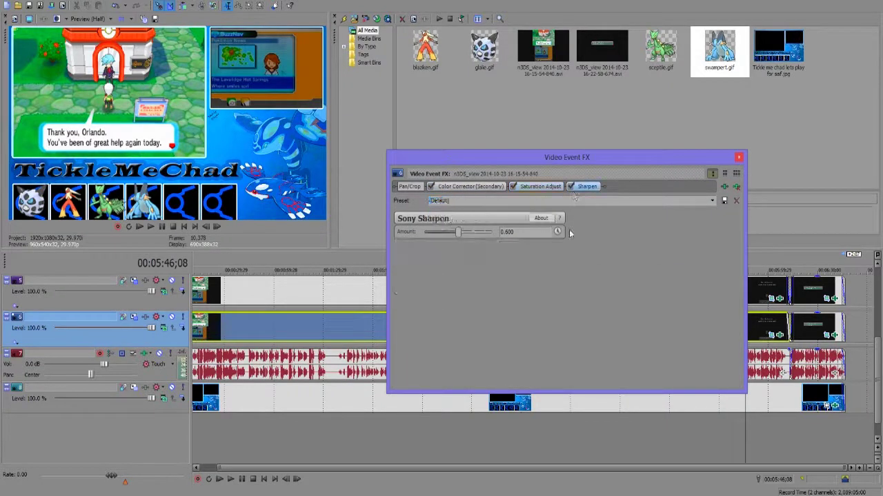
left_click(709, 200)
left_click(468, 236)
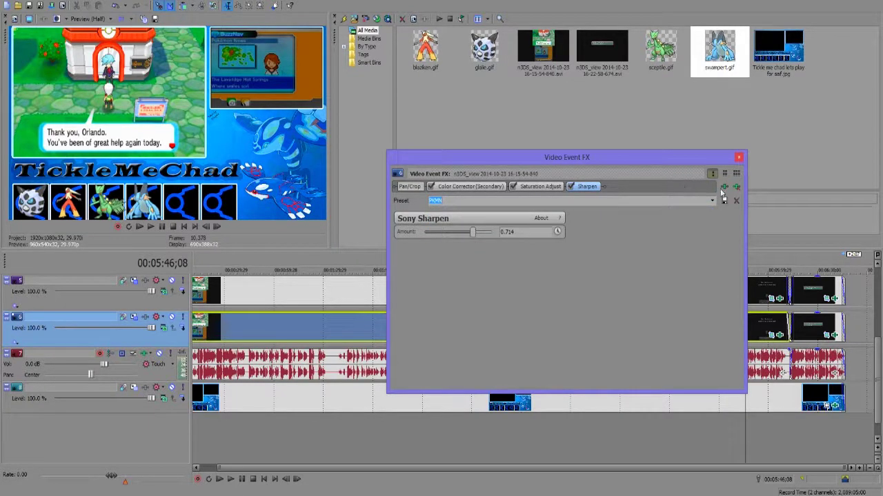
left_click(738, 158)
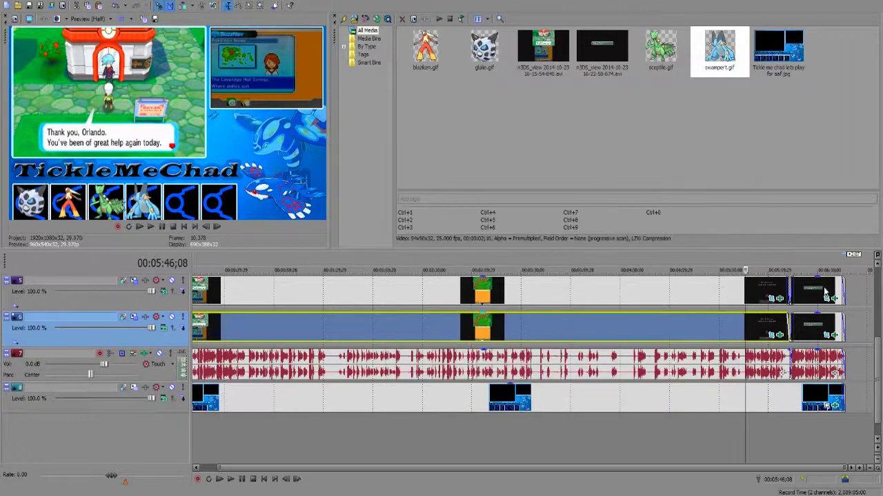
Step: Play the first few seconds of the project from the start to preview the finished layout, then pause playback
scroll(876, 380, "up", 4)
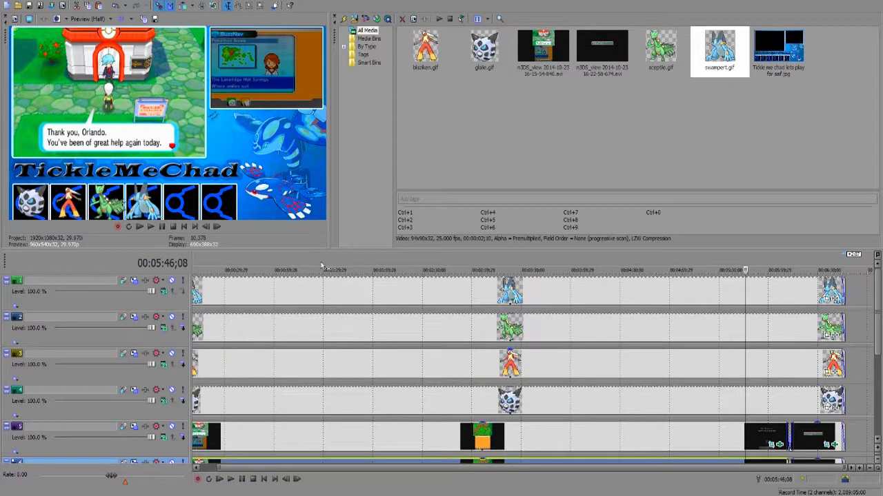
left_click_drag(262, 472, 244, 470)
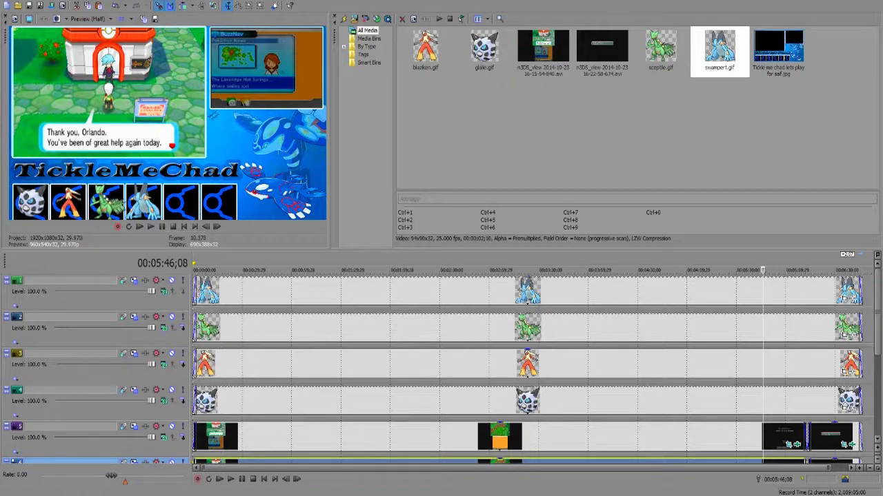
left_click(140, 227)
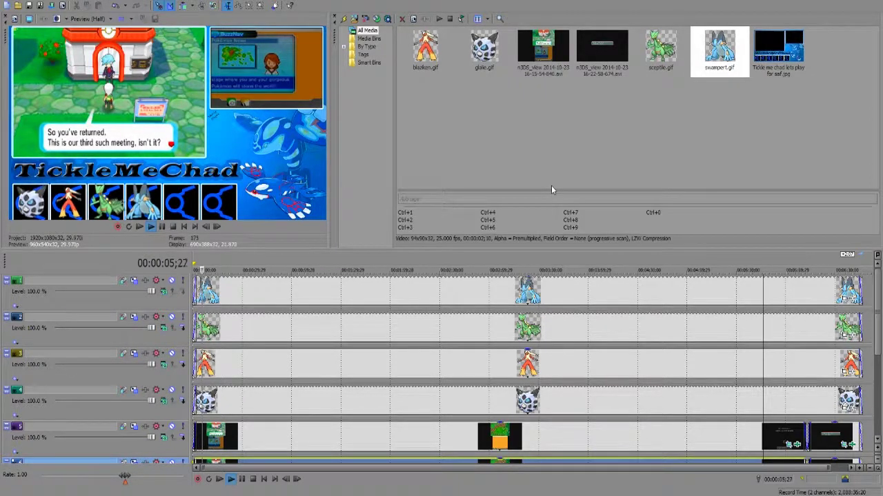
left_click(162, 228)
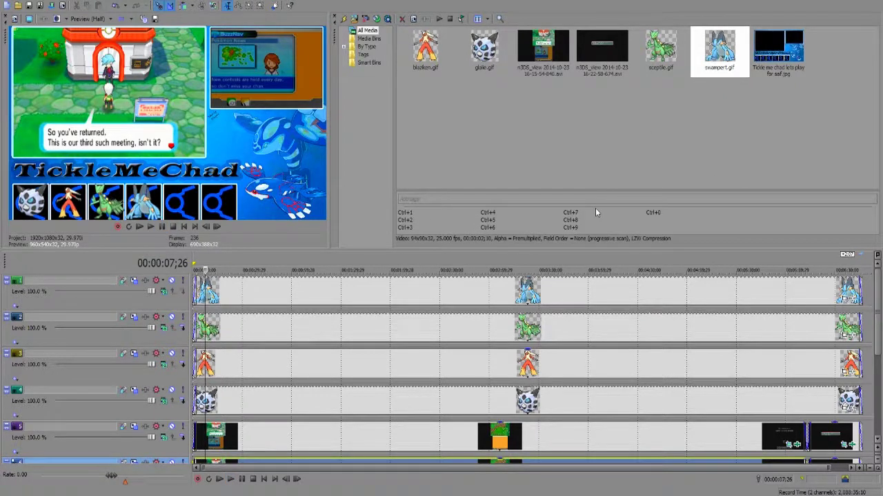